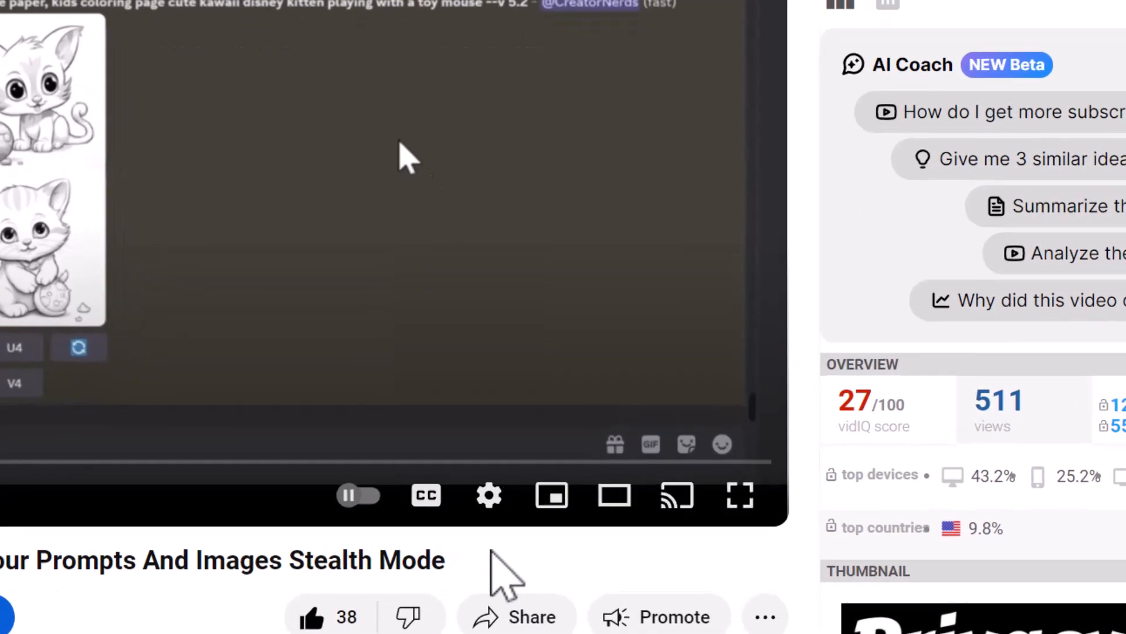
Step: Open the playback speed options in the YouTube video's settings
click(481, 496)
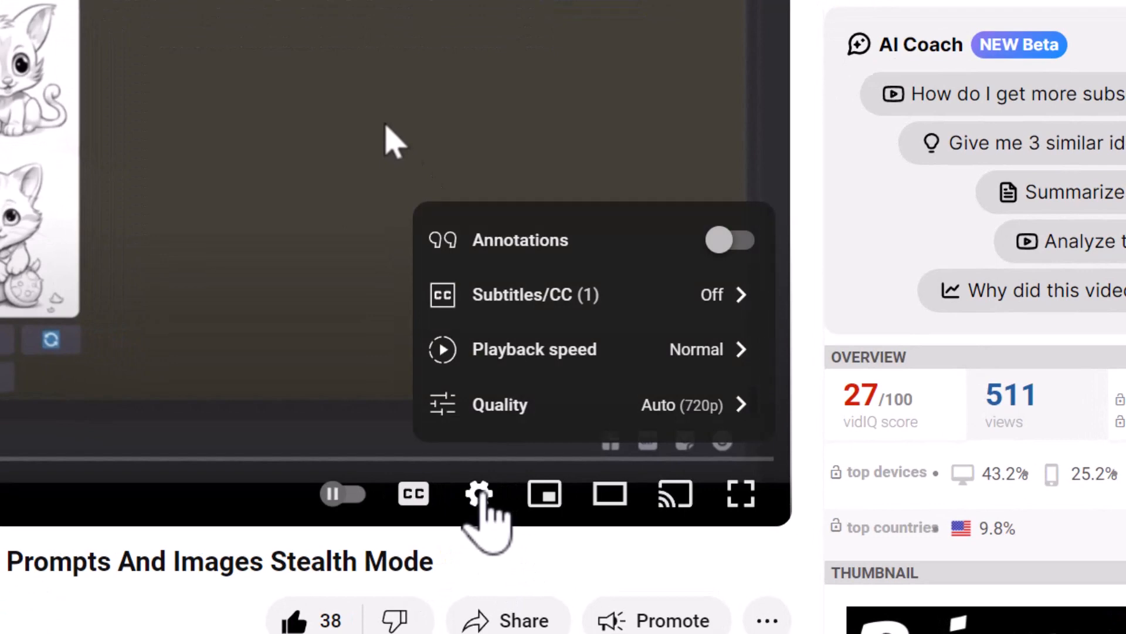
click(543, 363)
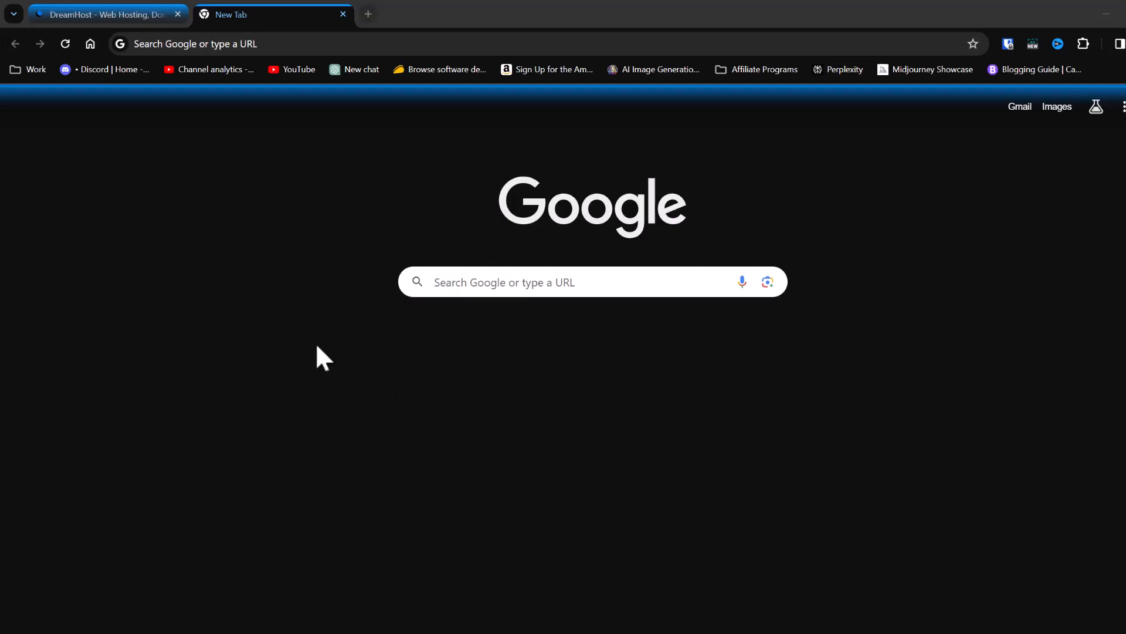
Step: Open the Creator Nerds website from the bookmarks saved in the Work folder
click(23, 70)
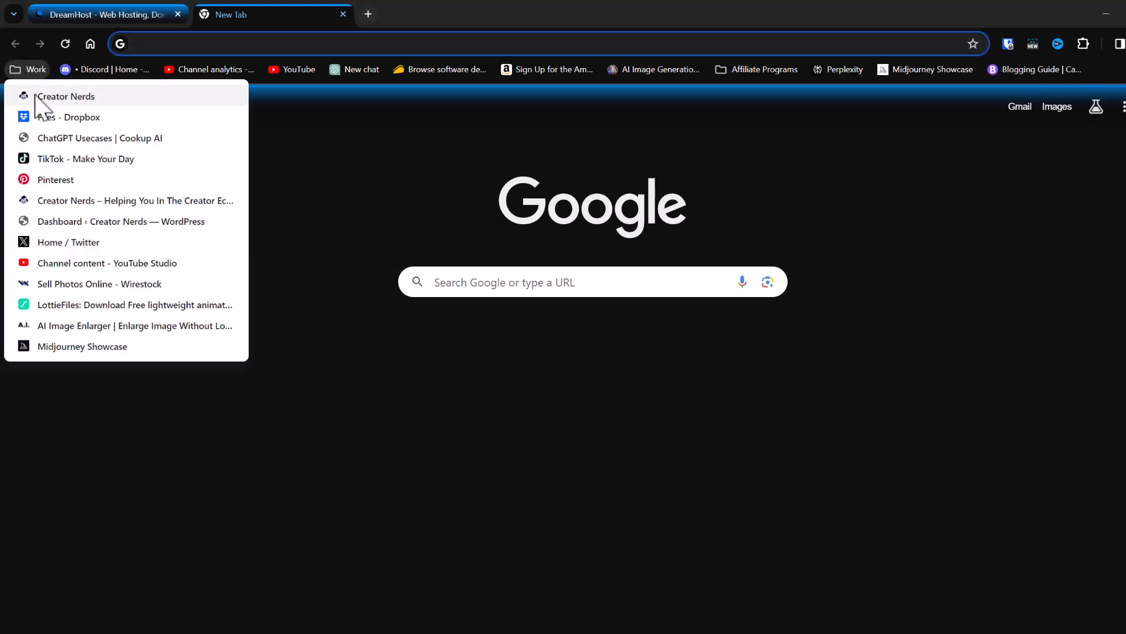
click(115, 200)
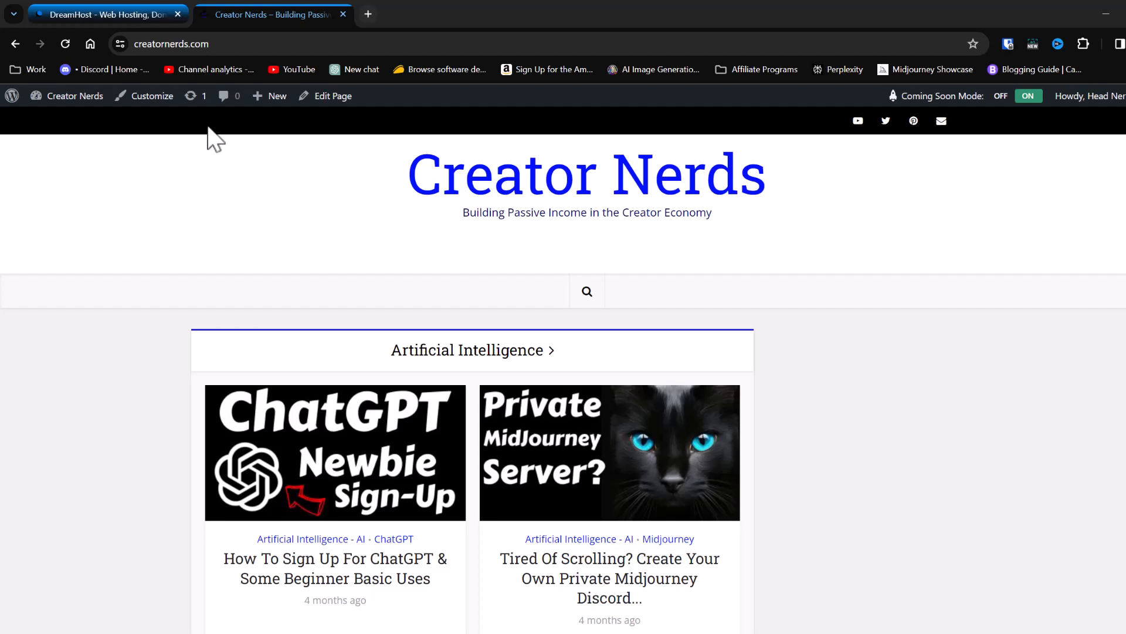
Step: Review the DreamHost homepage's latest deals, domain prices and feature overview, with a brief look back at the Creator Nerds site
click(110, 13)
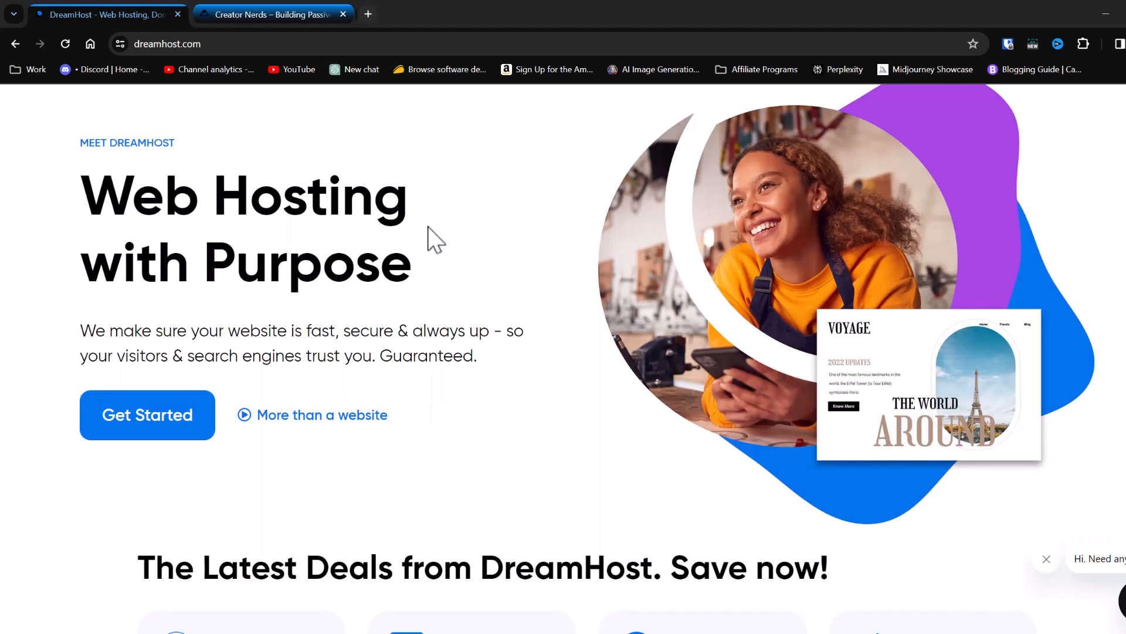
scroll(545, 308, up, 3)
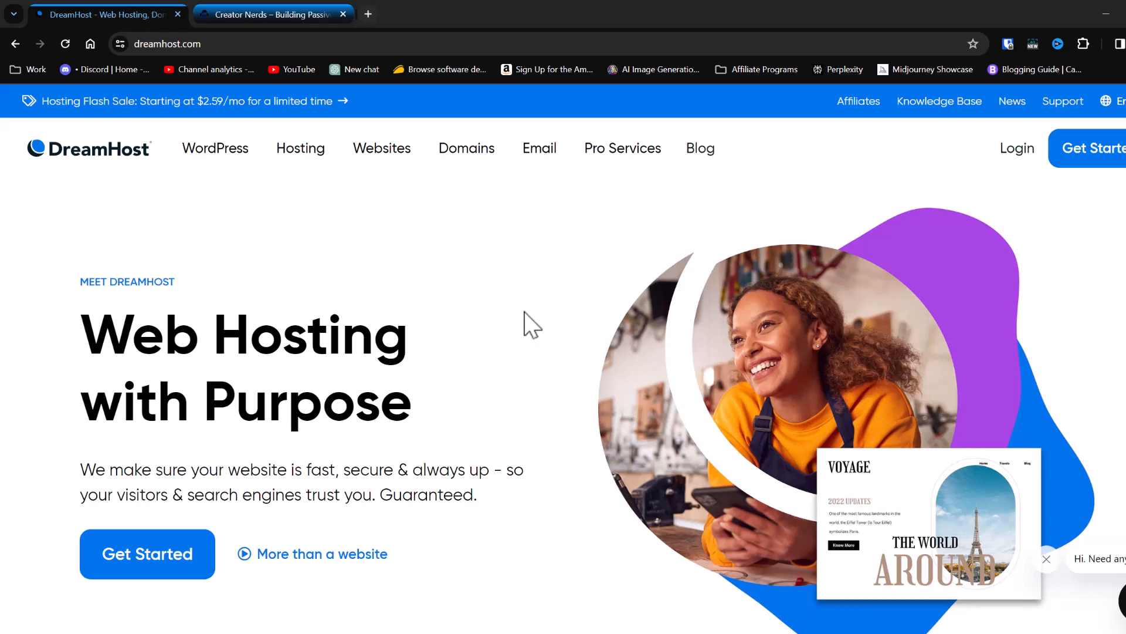
scroll(524, 311, down, 10)
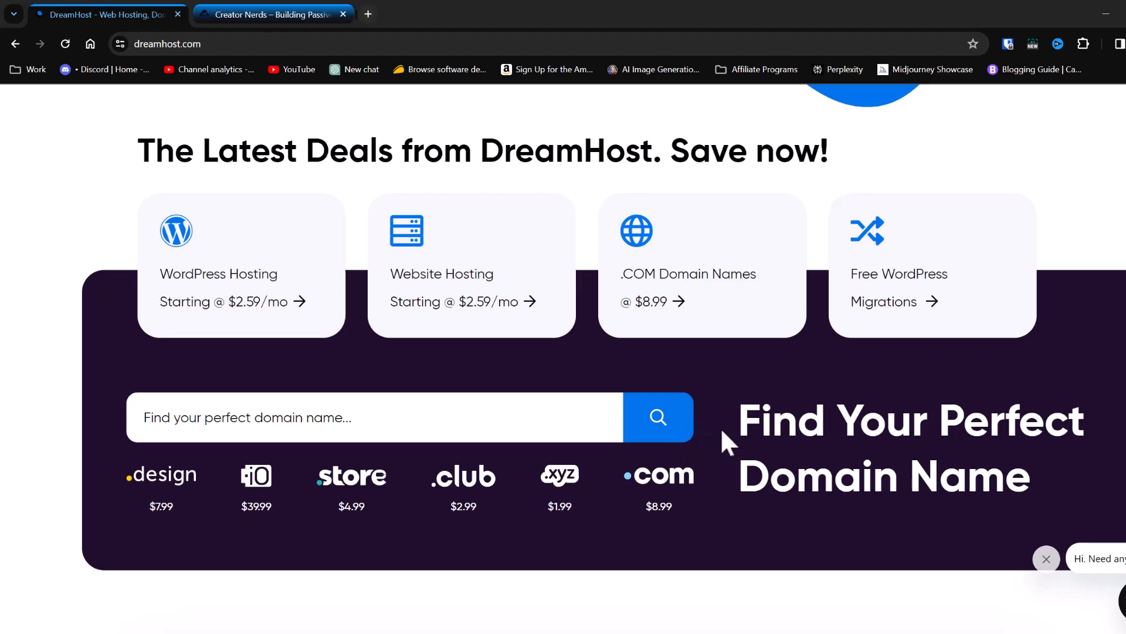
scroll(721, 434, down, 10)
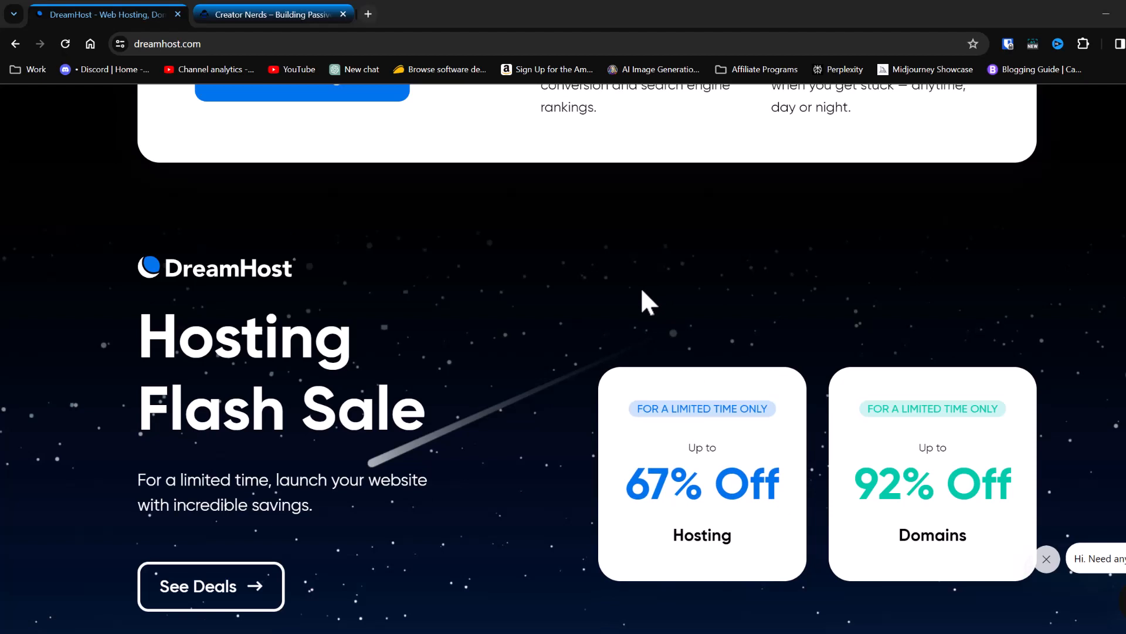
scroll(642, 287, up, 10)
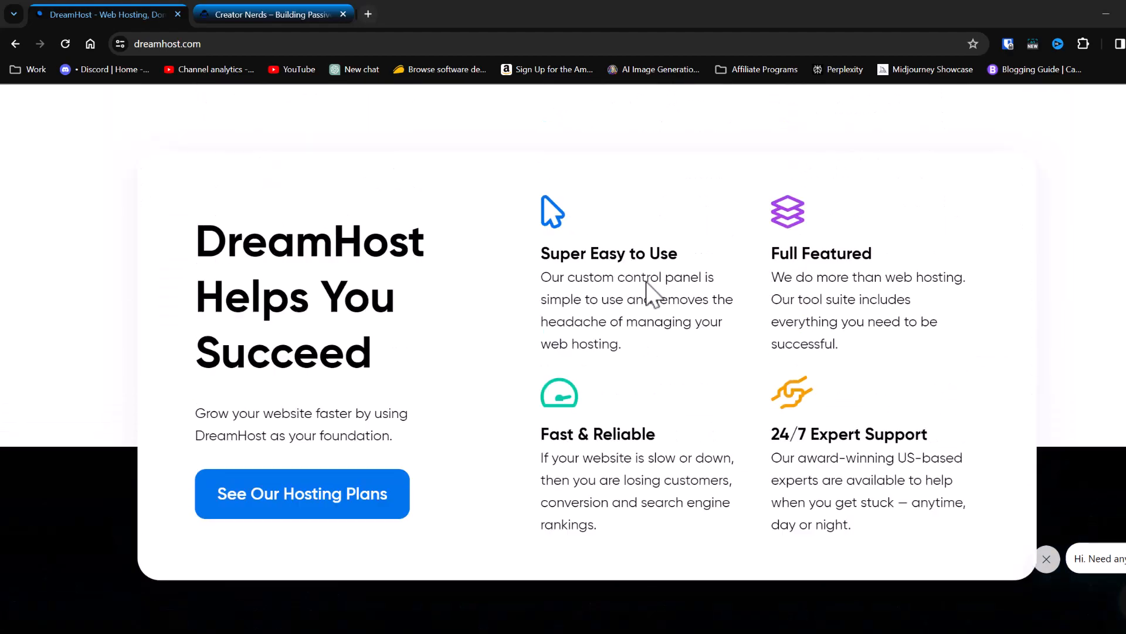
scroll(635, 280, up, 8)
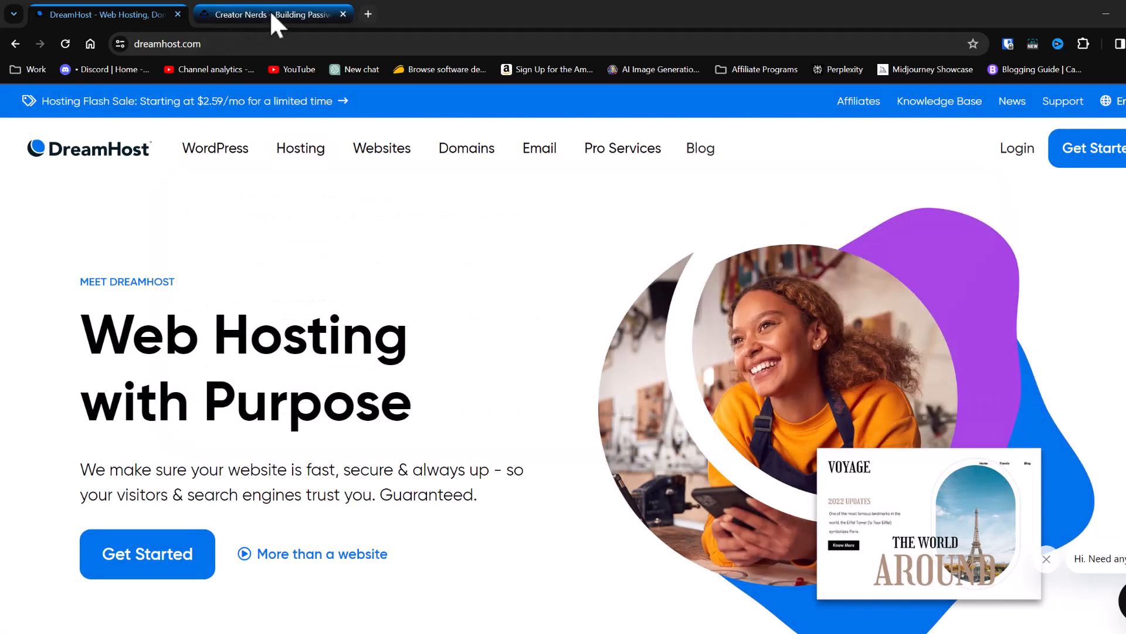
click(270, 11)
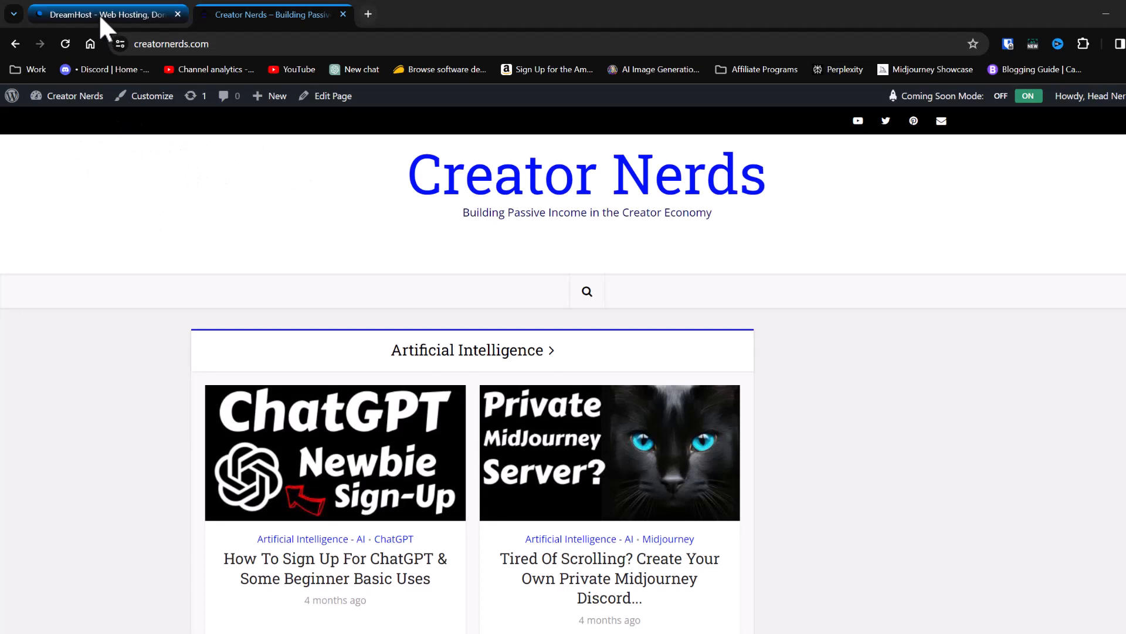
click(100, 15)
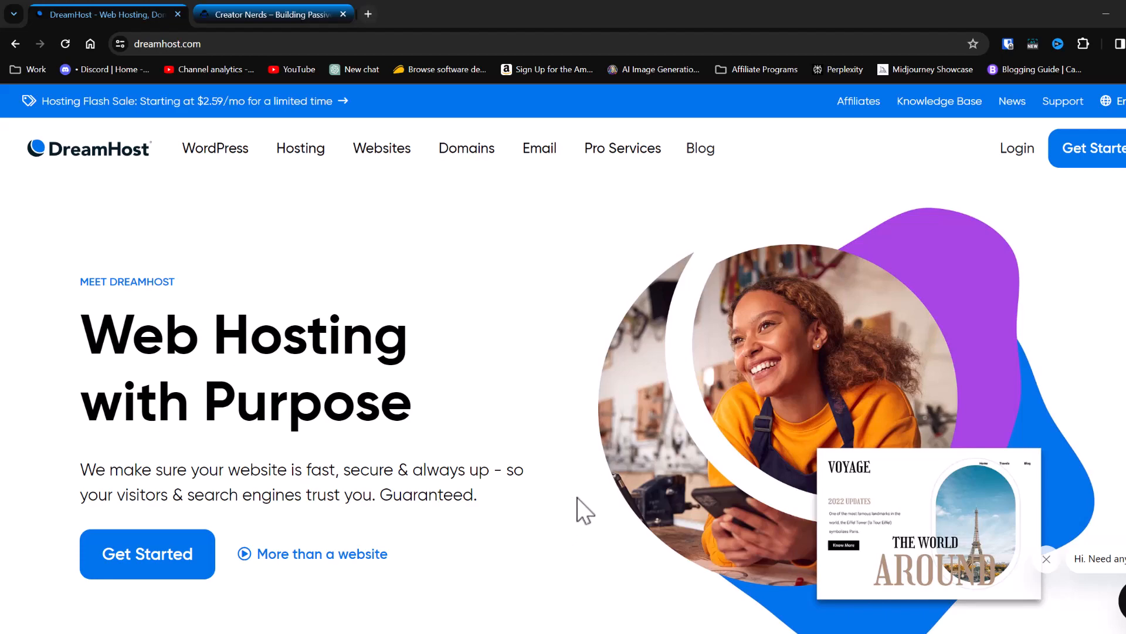
Step: Open the hosting offer from the Hosting Flash Sale section of the DreamHost homepage
scroll(578, 496, down, 10)
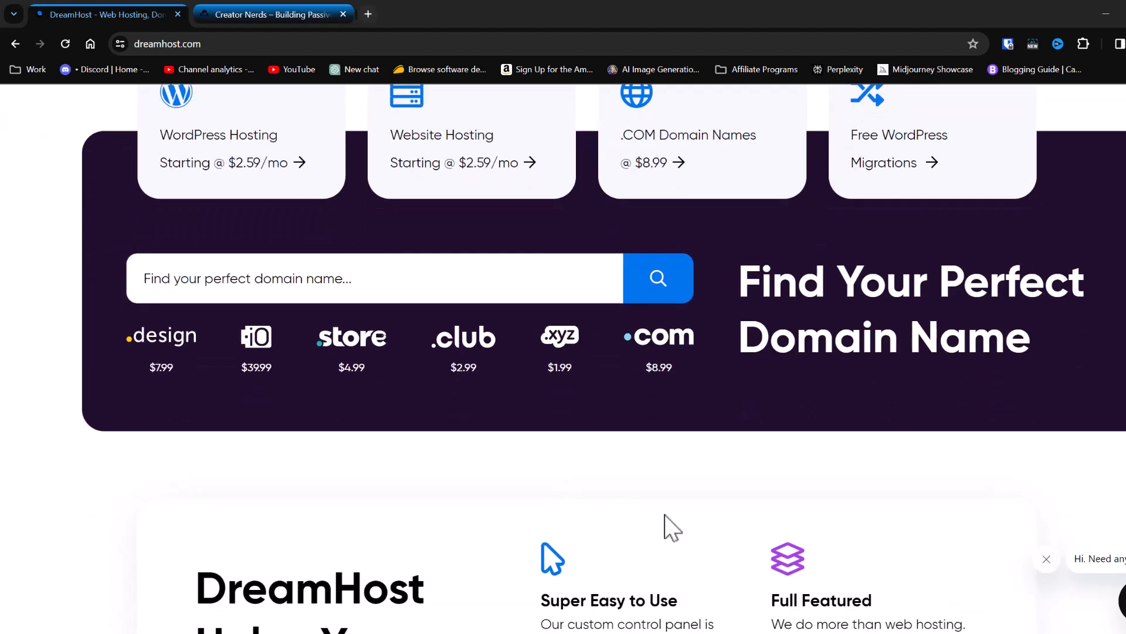
scroll(657, 513, down, 13)
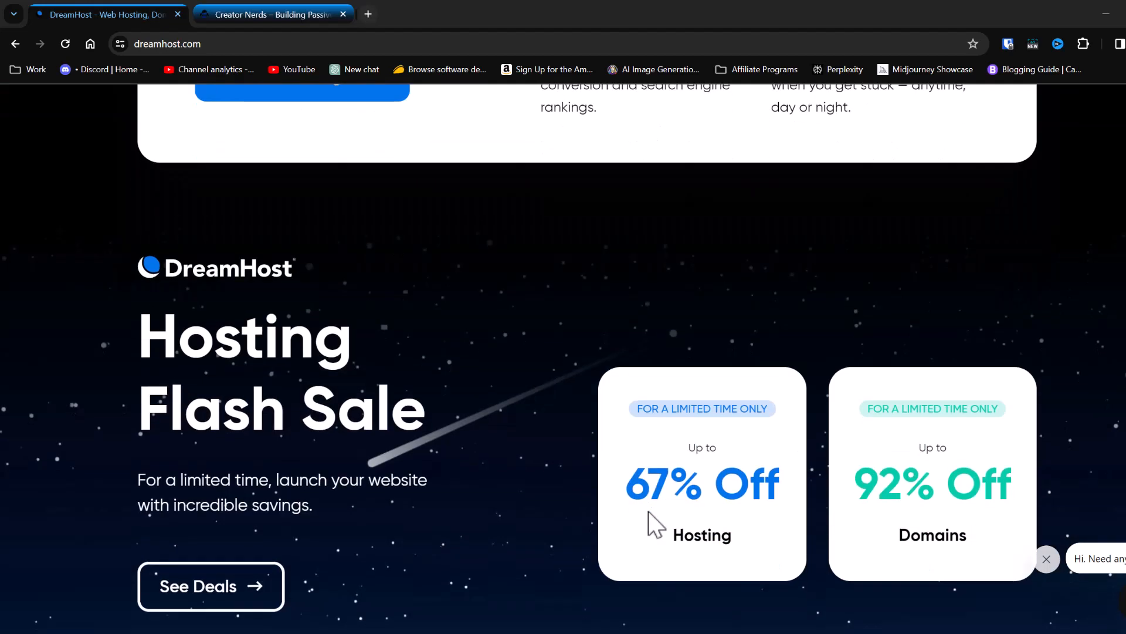
scroll(649, 517, down, 5)
scroll(648, 524, up, 3)
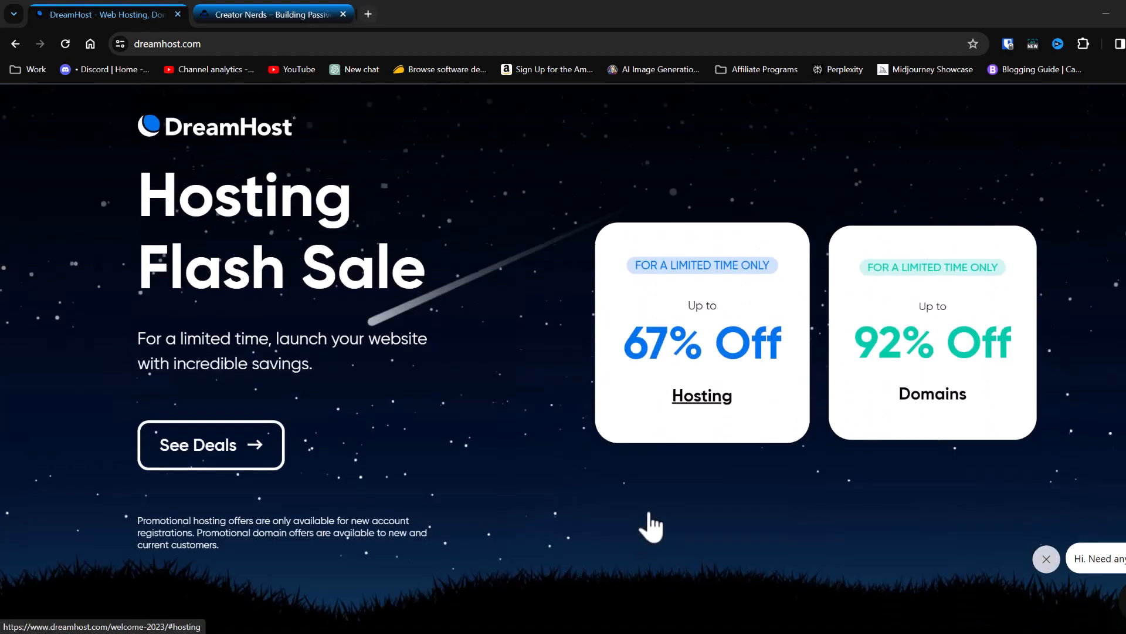
click(683, 376)
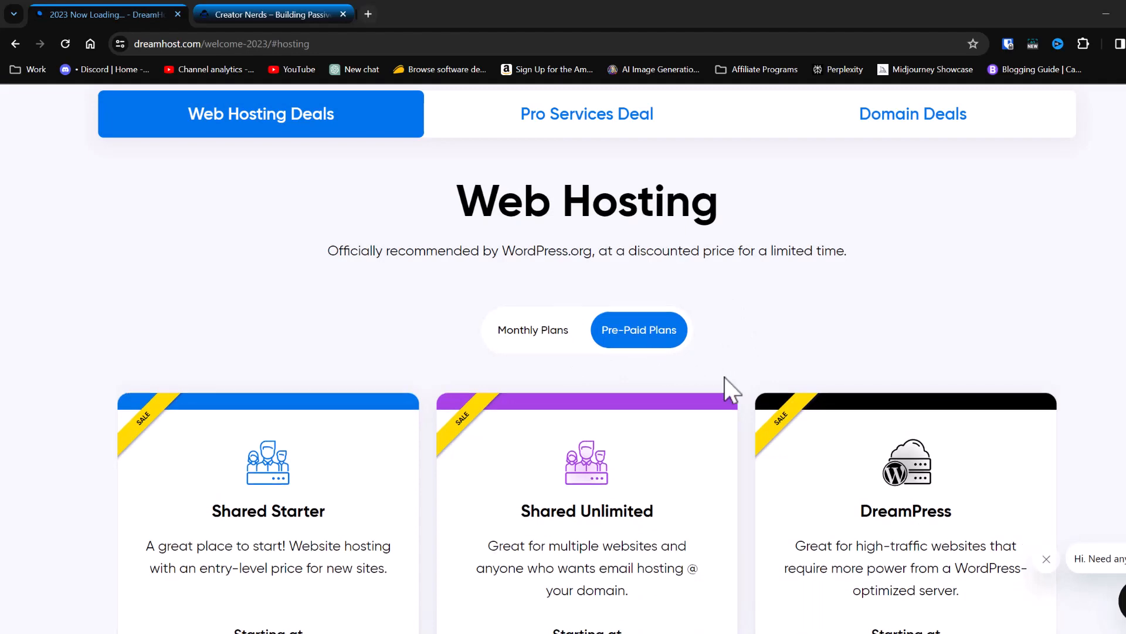
Step: Compare the web hosting prices under Monthly Plans and Pre-Paid Plans, ending on Pre-Paid Plans
scroll(728, 388, down, 3)
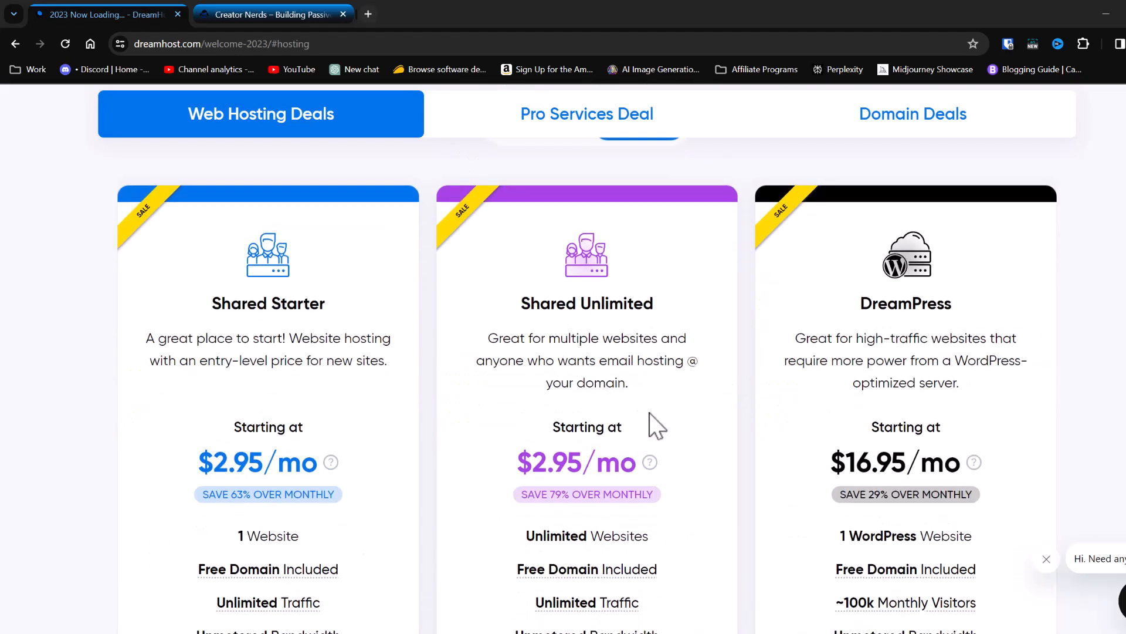
scroll(657, 425, up, 3)
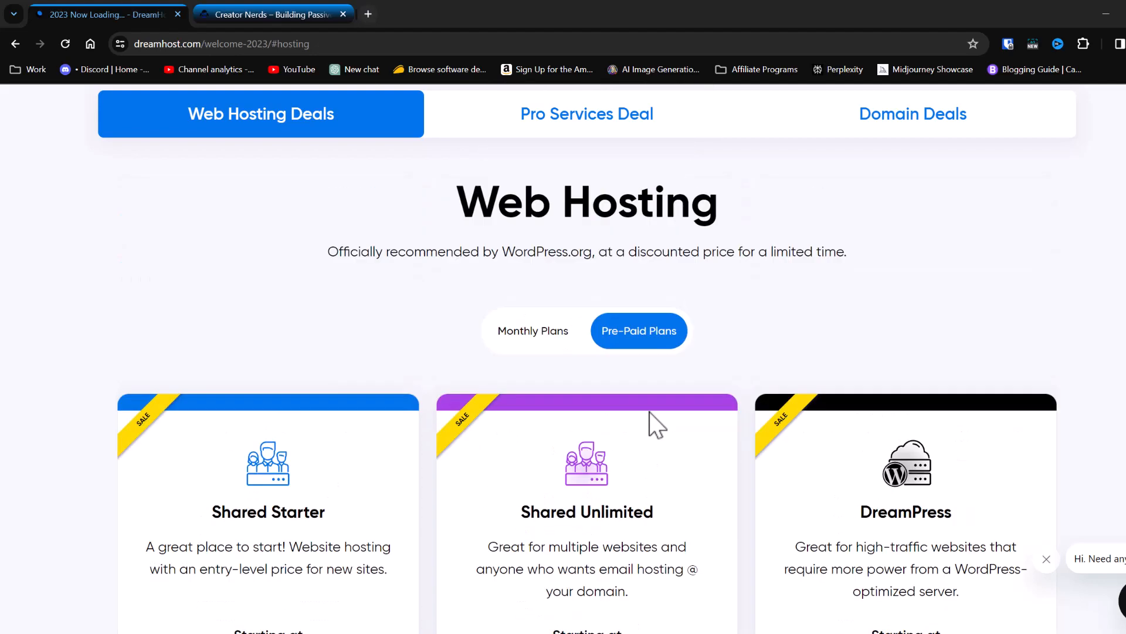
scroll(649, 423, down, 3)
scroll(649, 423, up, 3)
click(531, 346)
scroll(712, 435, down, 3)
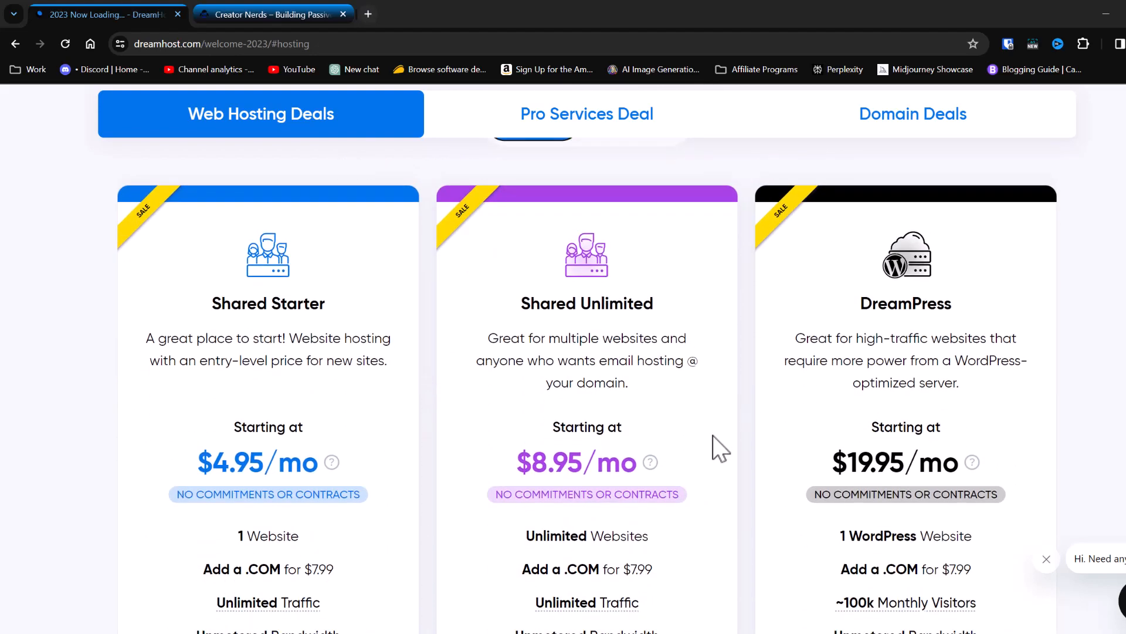
scroll(712, 435, up, 2)
click(635, 273)
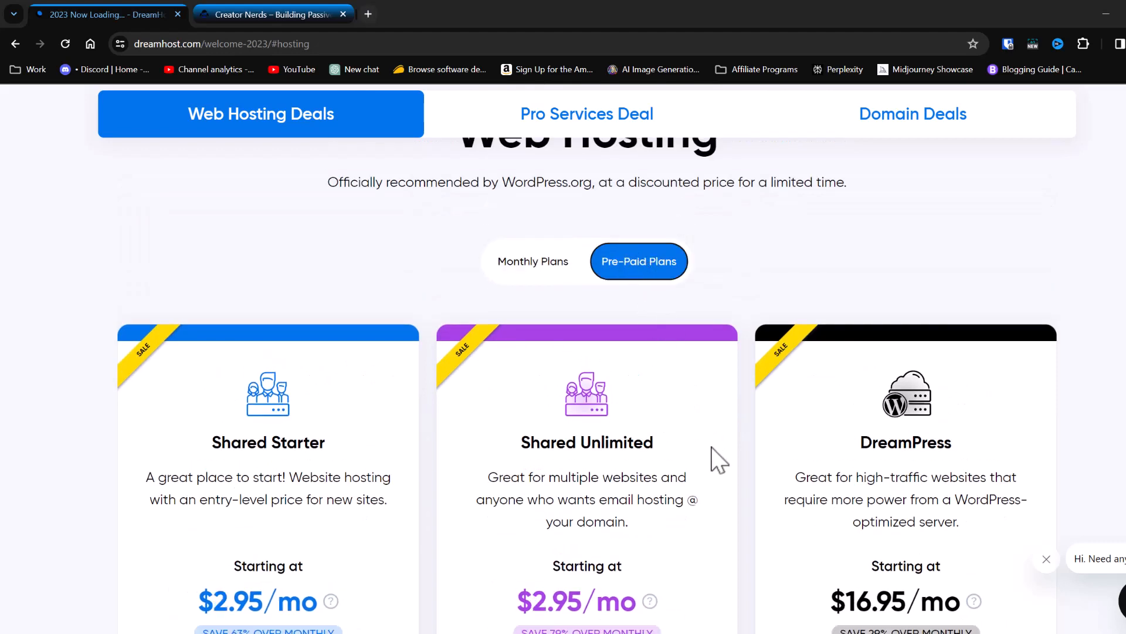
scroll(714, 459, down, 2)
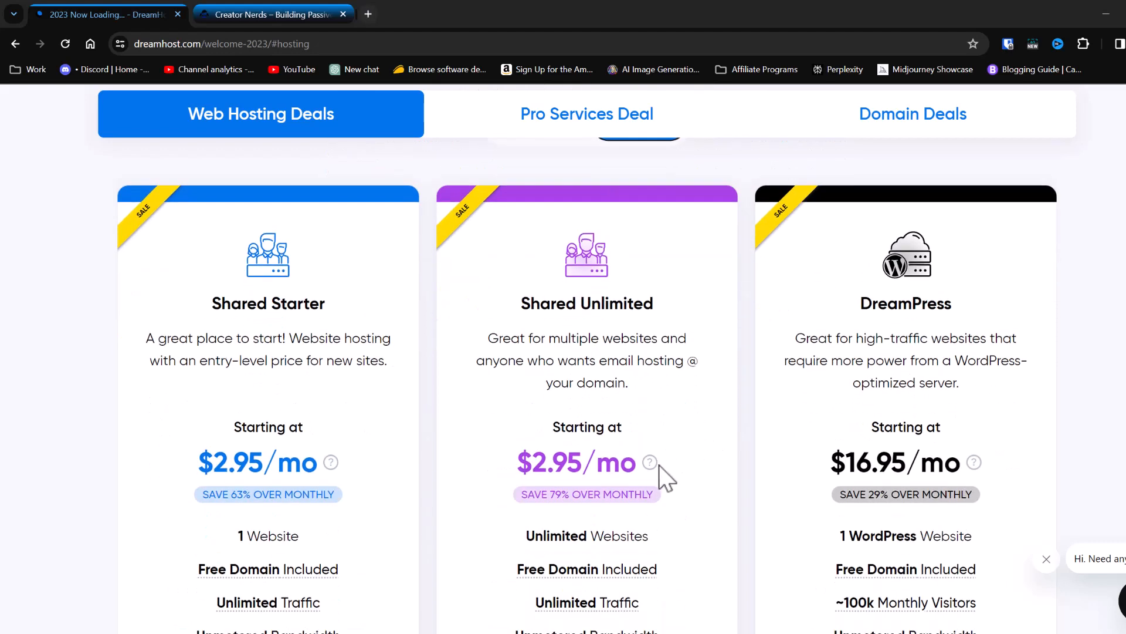
Step: Check what the pre-paid Shared Unlimited plan includes and start signing up for it
mouse_move(652, 463)
scroll(707, 469, down, 3)
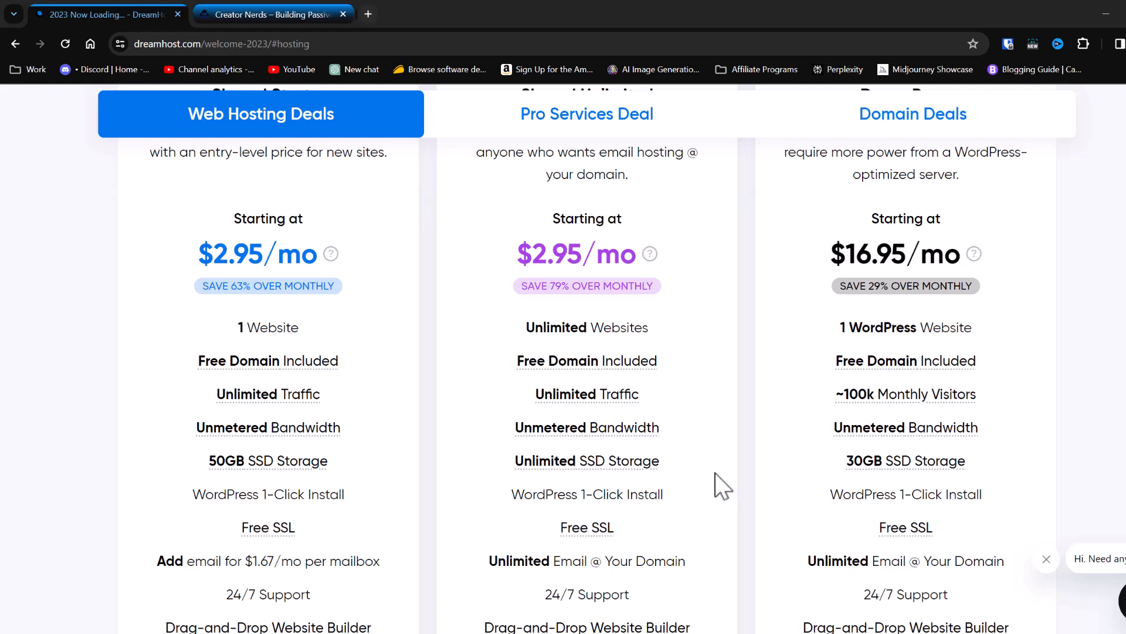
scroll(722, 486, down, 2)
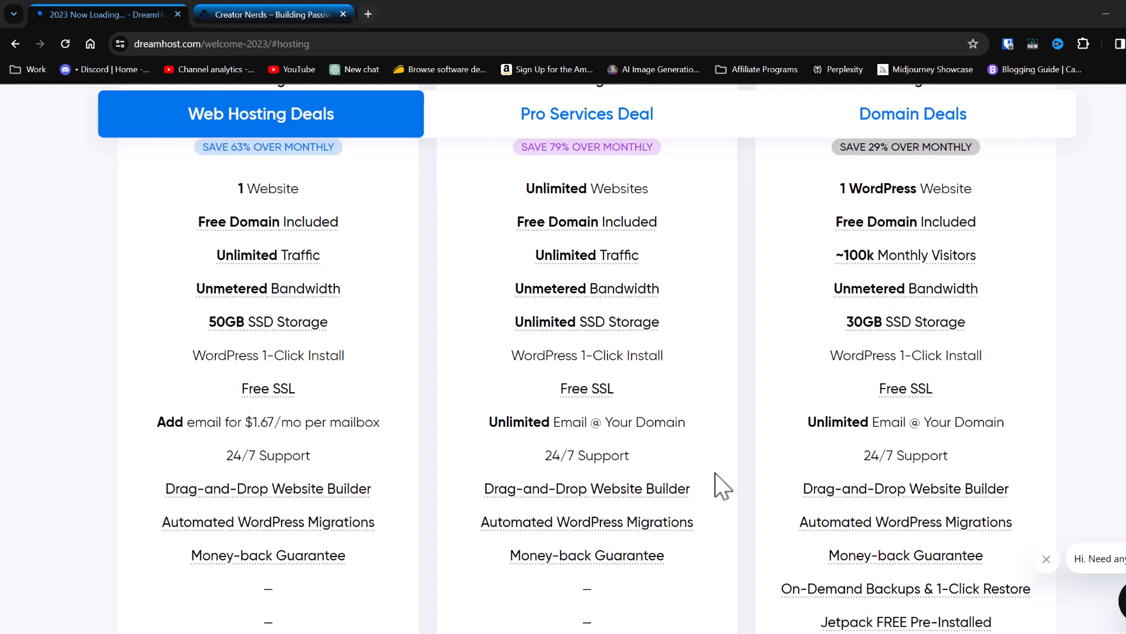
scroll(722, 486, down, 3)
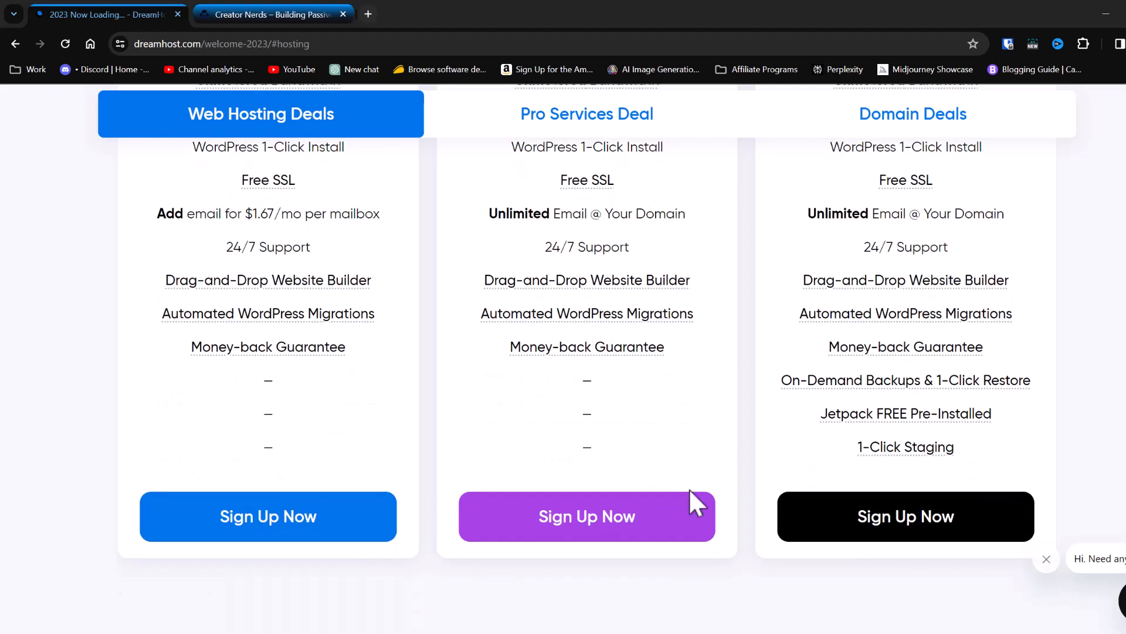
click(589, 531)
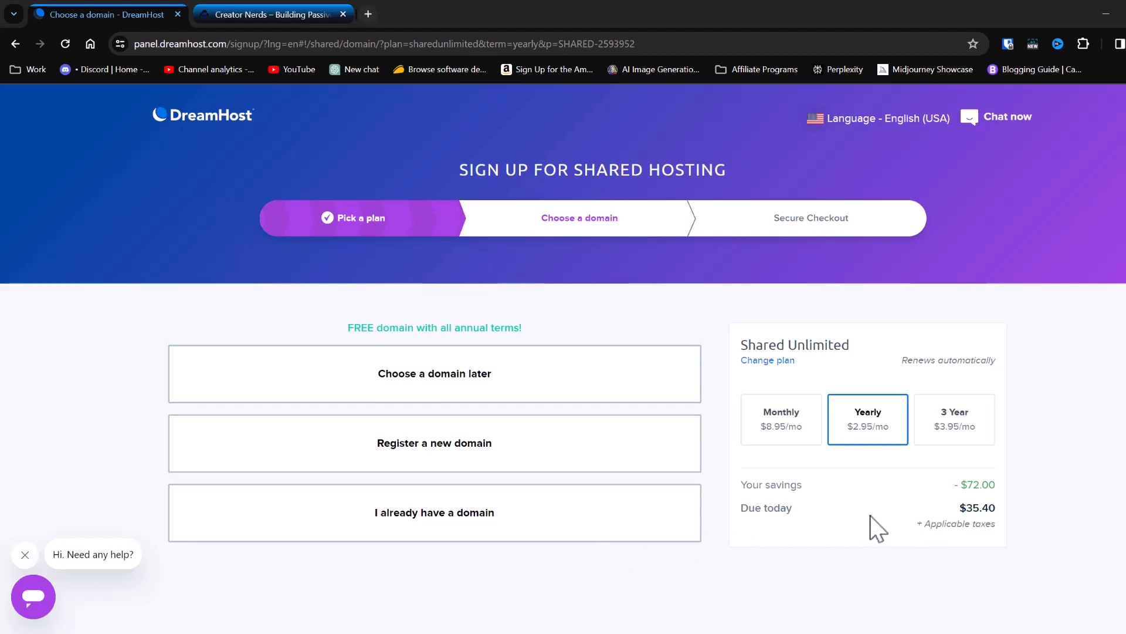
click(960, 435)
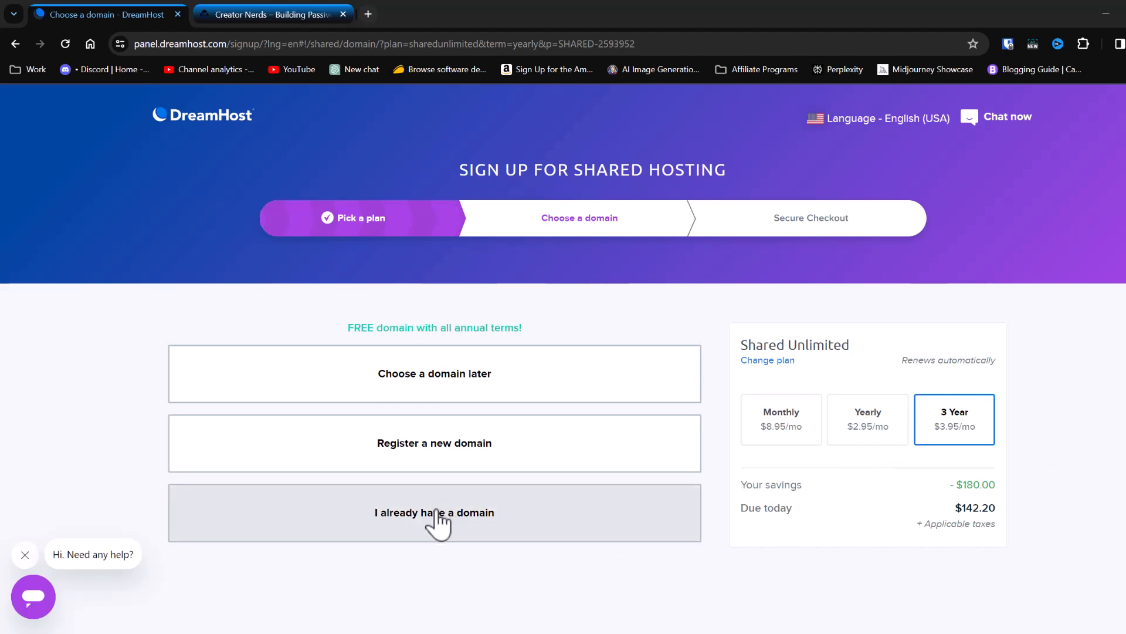
click(438, 522)
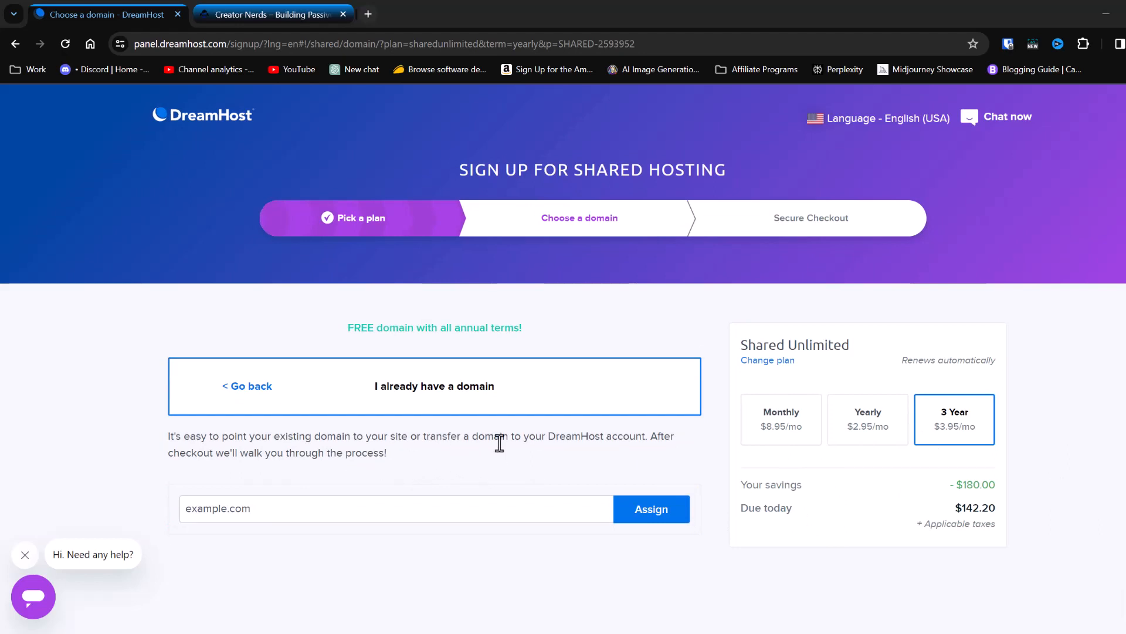
click(403, 514)
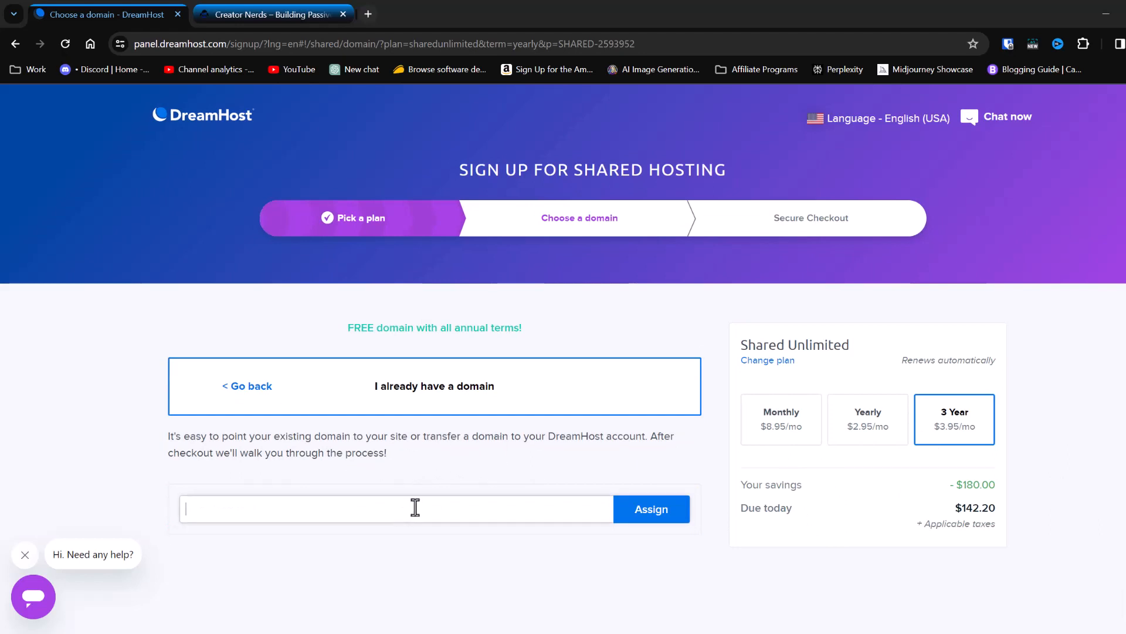
text(www.creatornerds.com)
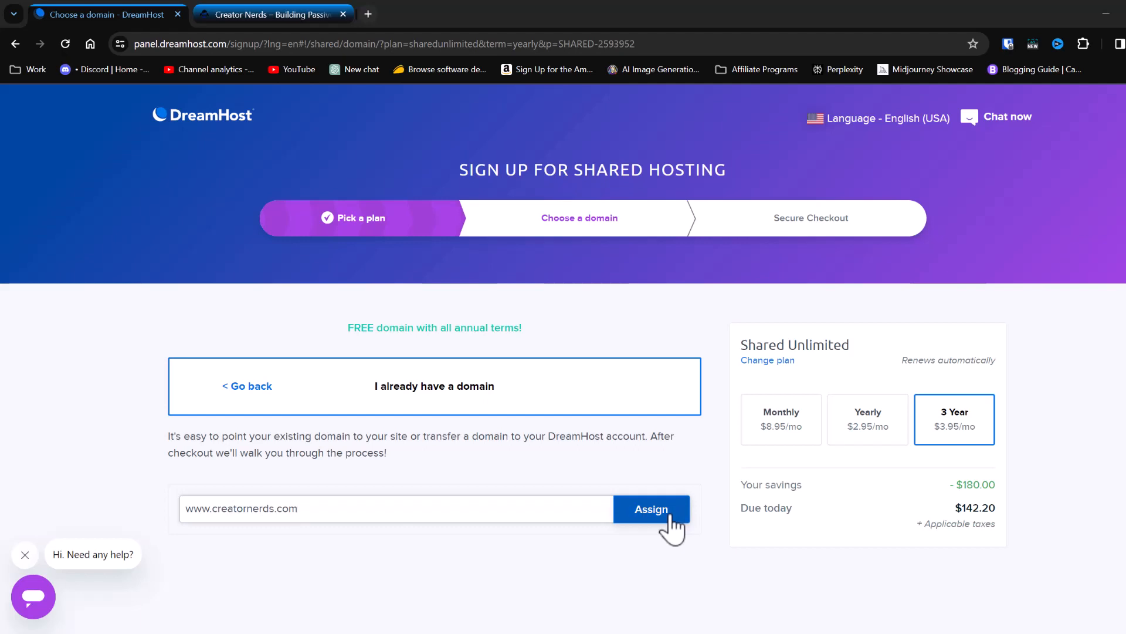
click(670, 516)
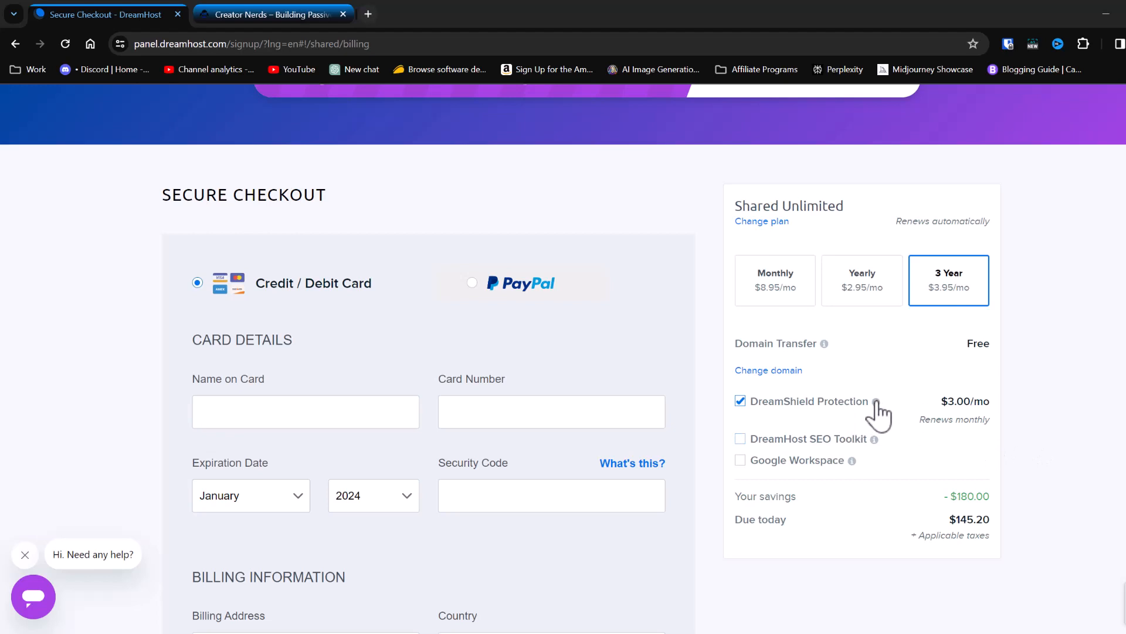
Step: Check the description of the DreamShield Protection add-on and remove it from the order
mouse_move(877, 403)
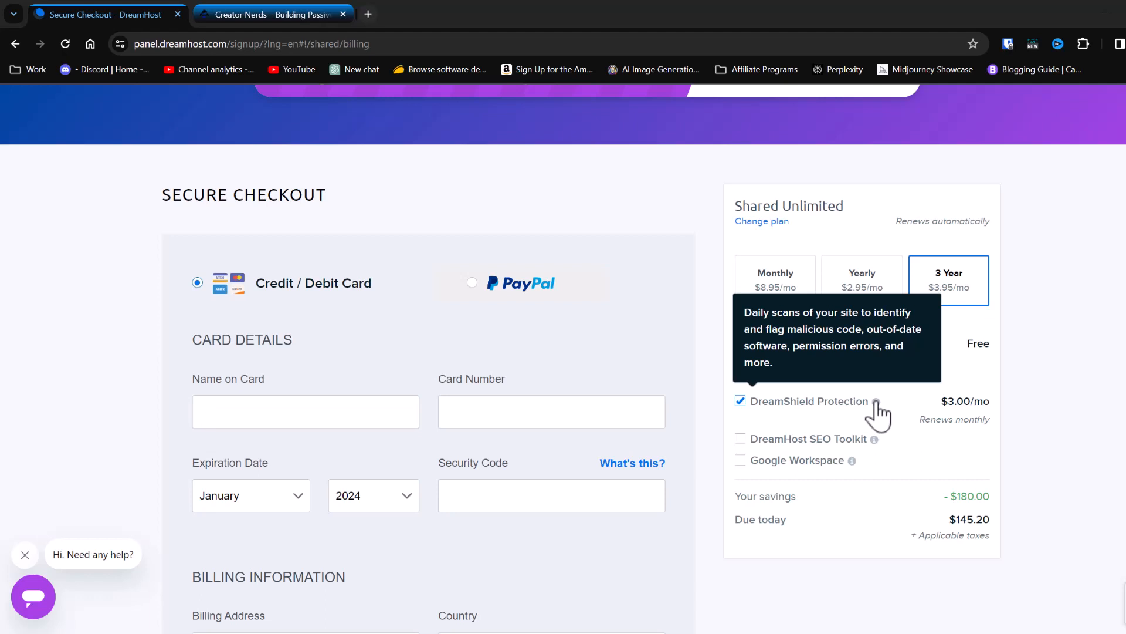
click(740, 401)
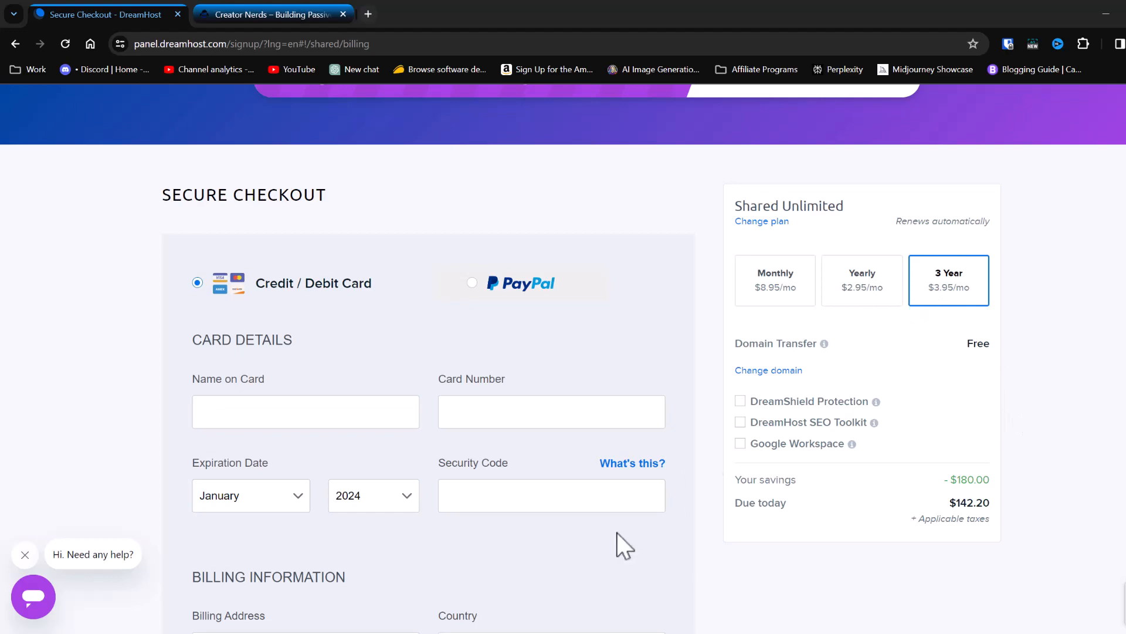
Step: Look over the secure checkout form, go to the cardholder name field and submit the hosting order
scroll(615, 531, down, 3)
scroll(761, 547, down, 5)
scroll(636, 520, up, 10)
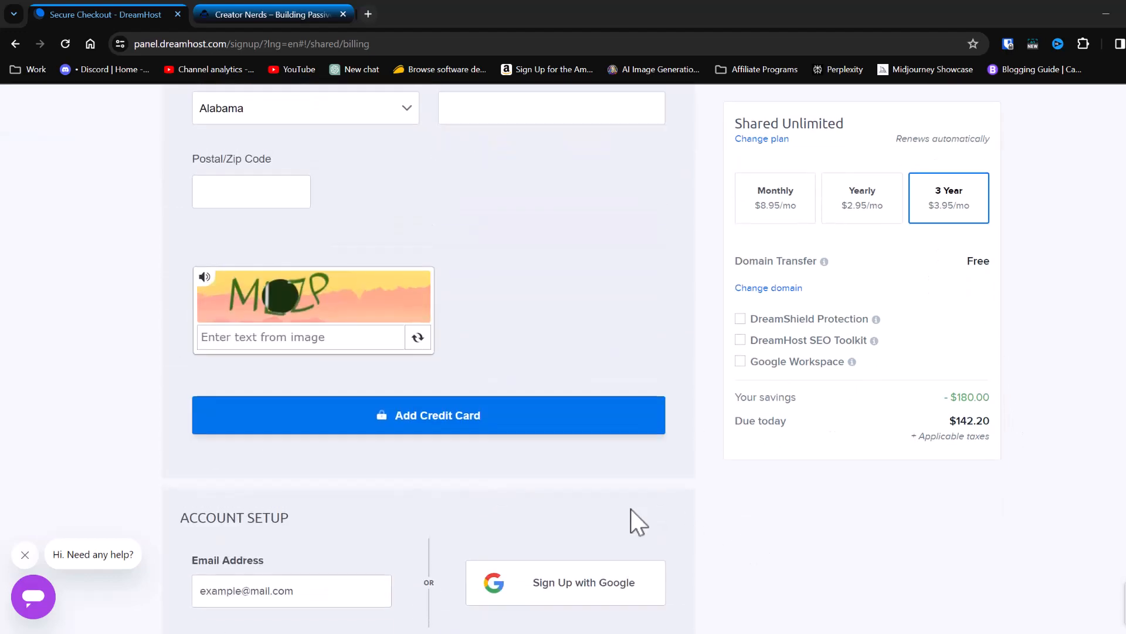
click(336, 418)
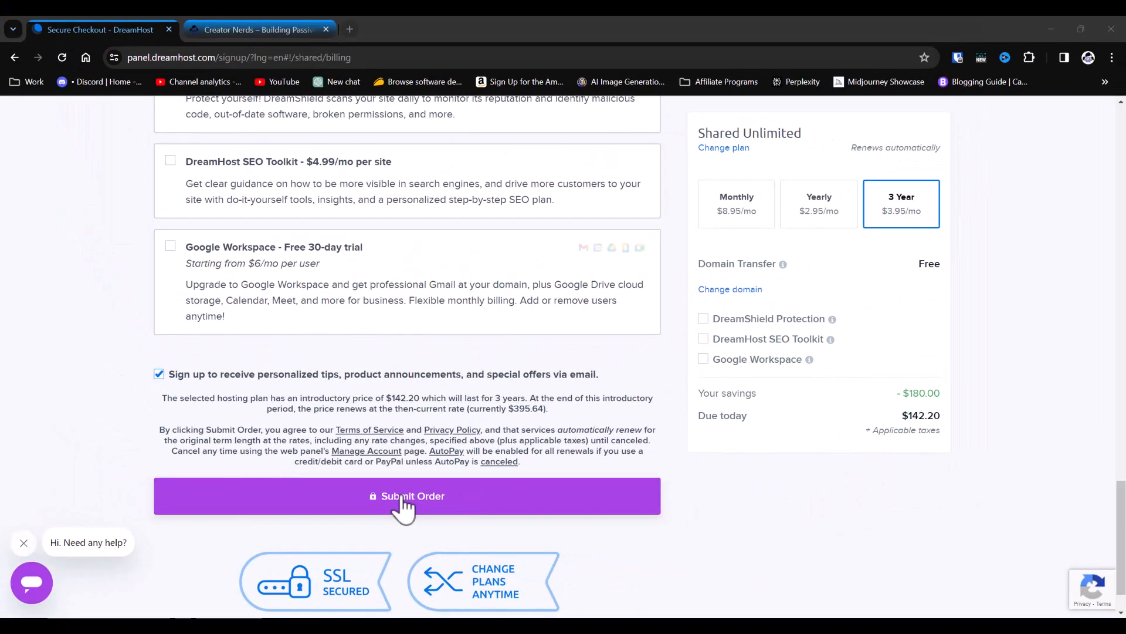
click(421, 496)
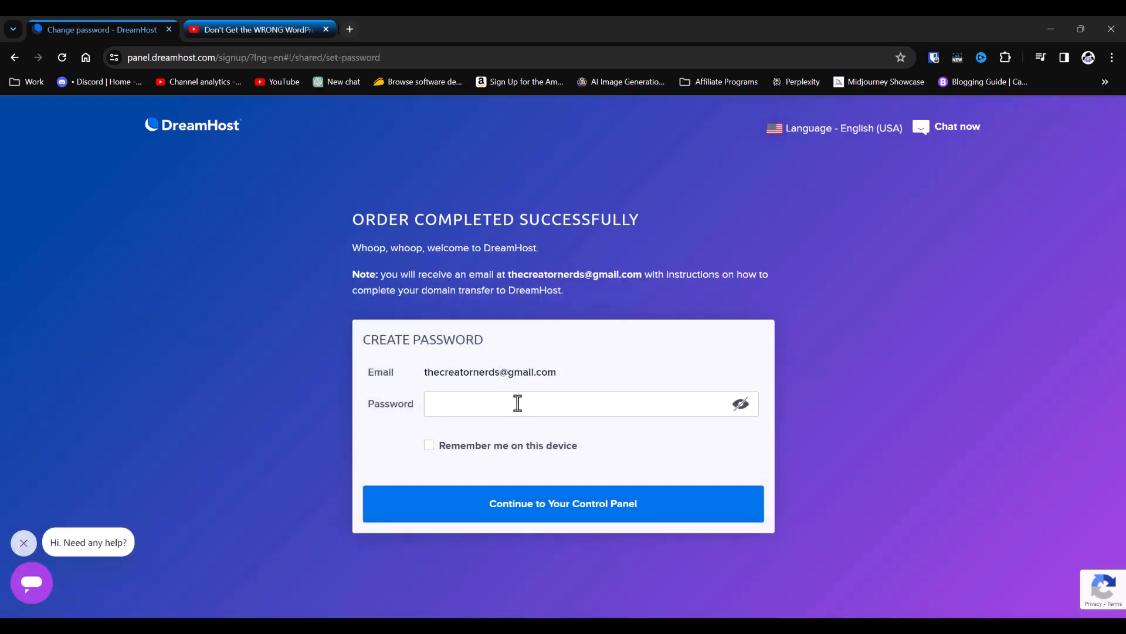
Step: Choose to be remembered on this device and go to the new account's password field
click(429, 445)
click(458, 398)
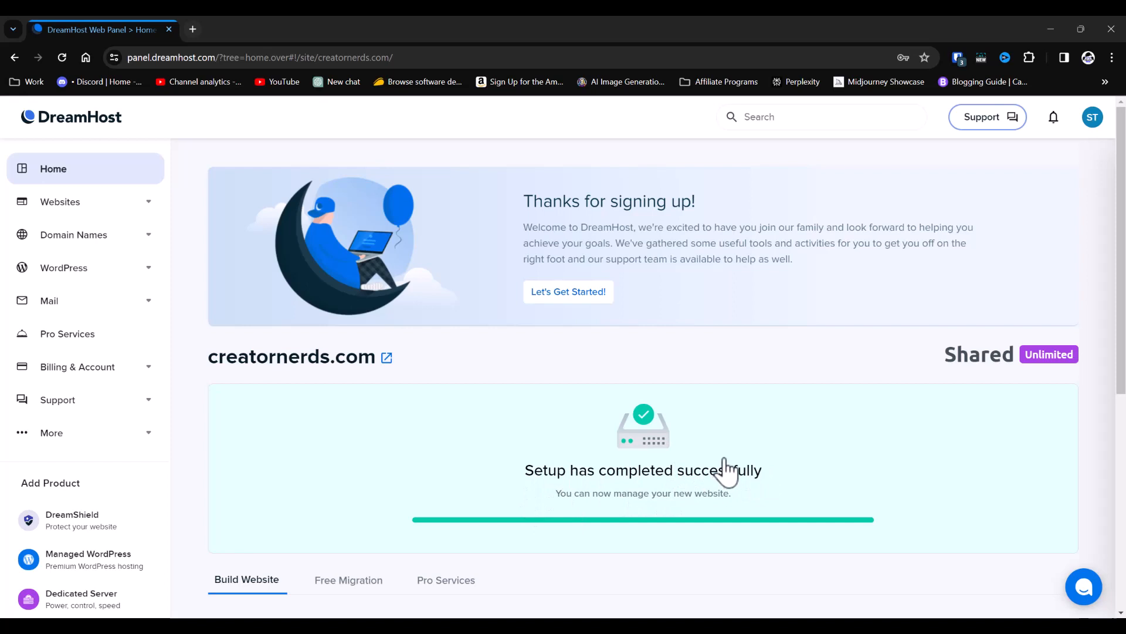
Step: Look over the site setup options for creatornerds.com and play the how-to video in the free migration section
scroll(728, 470, down, 5)
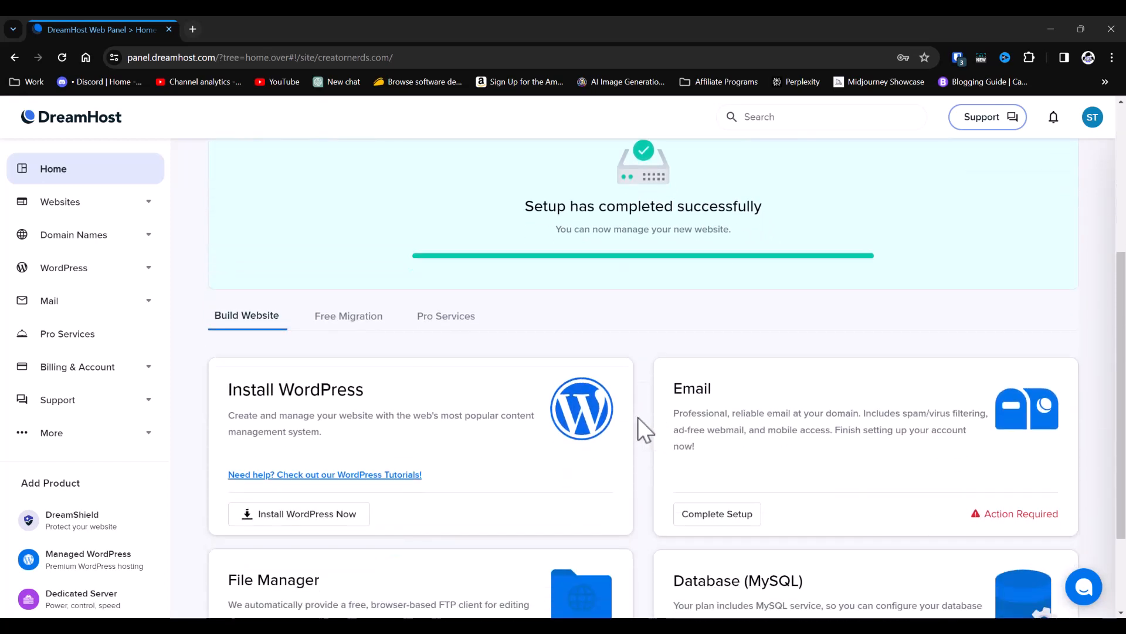
scroll(639, 417, down, 1)
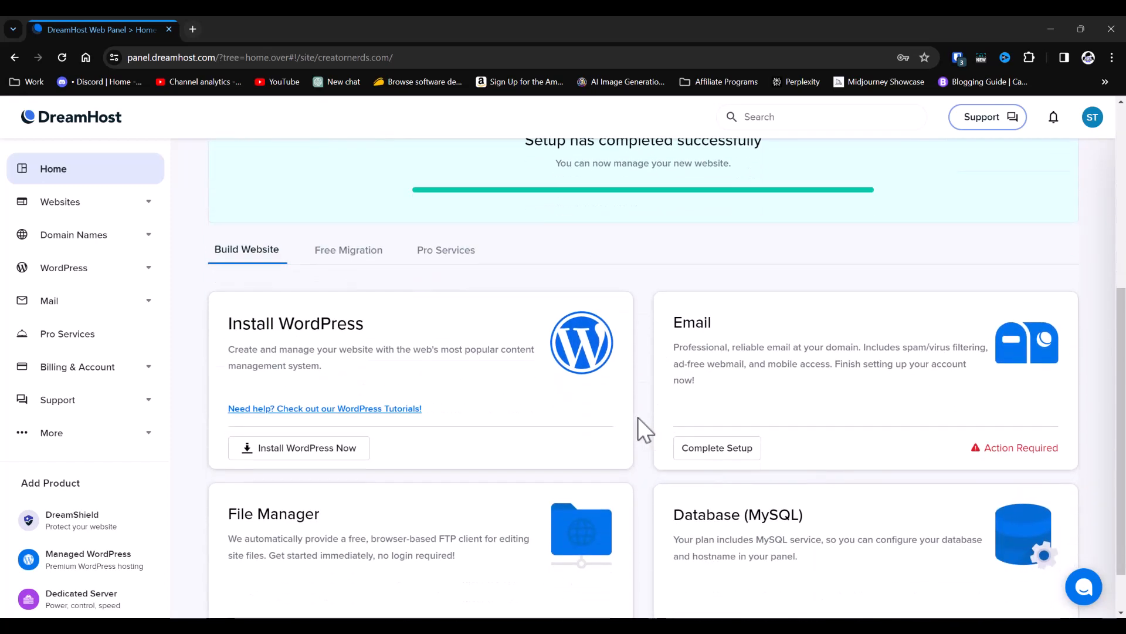
scroll(638, 418, up, 2)
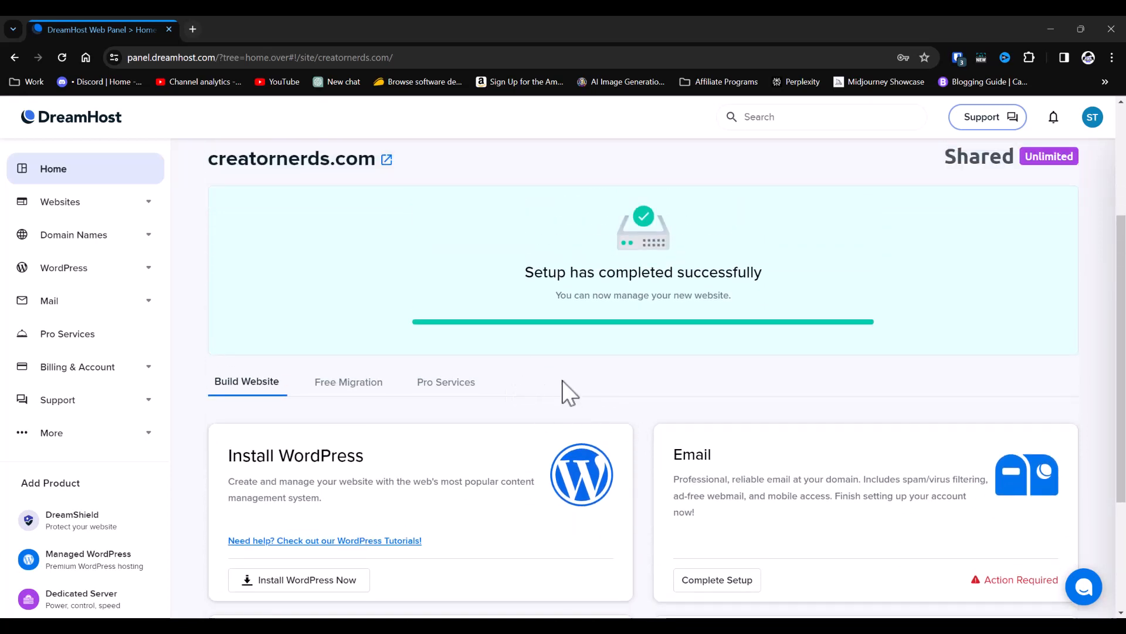
click(342, 387)
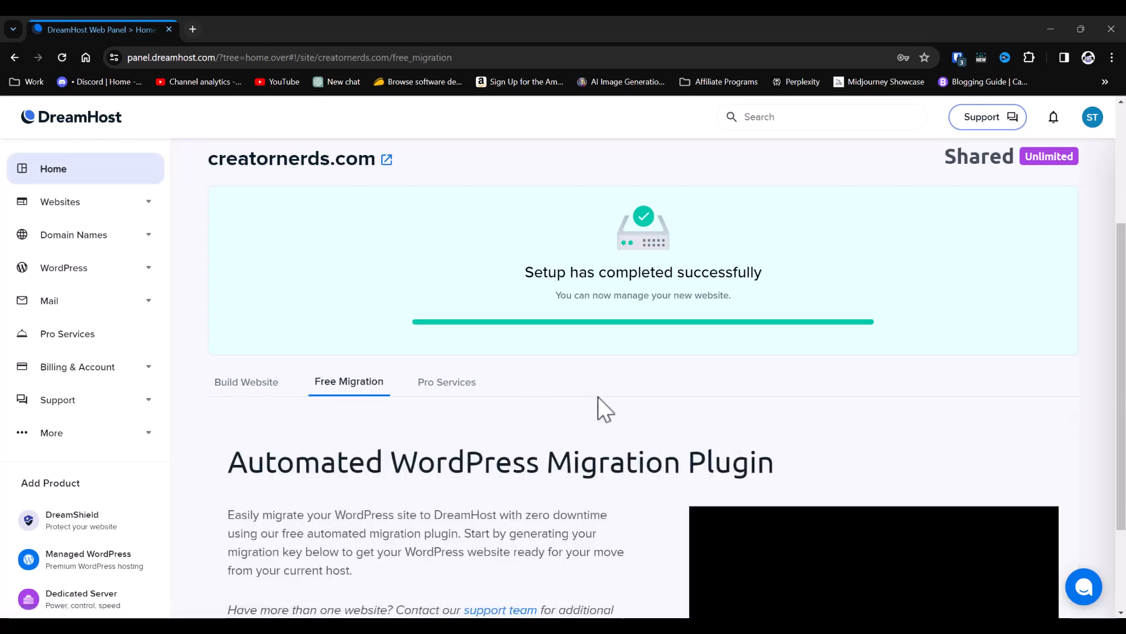
scroll(597, 397, down, 2)
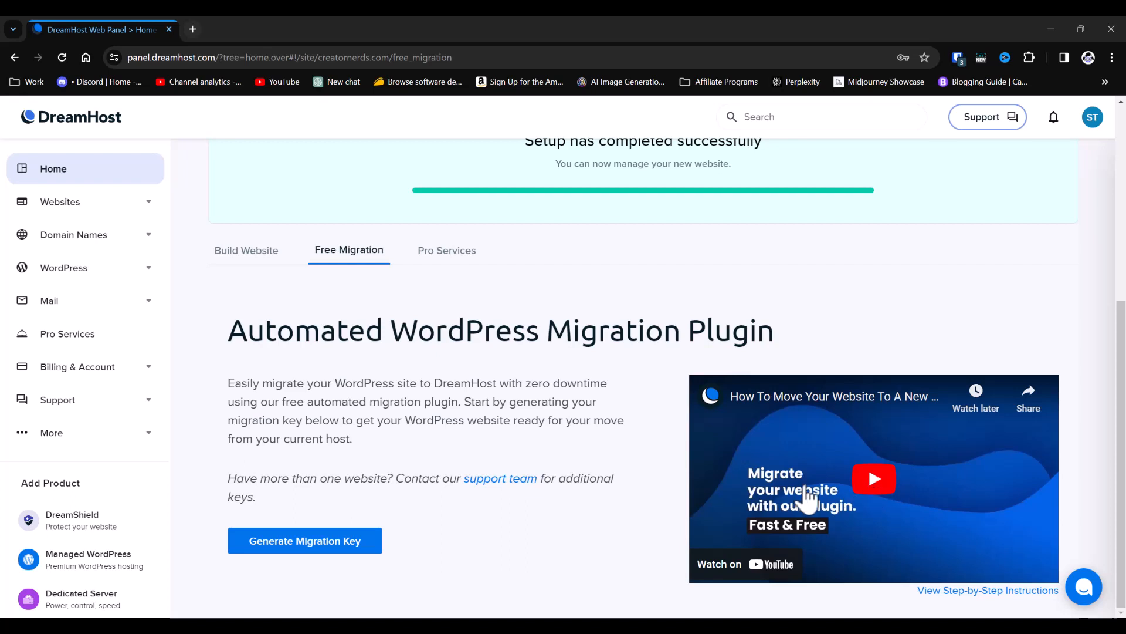
click(874, 480)
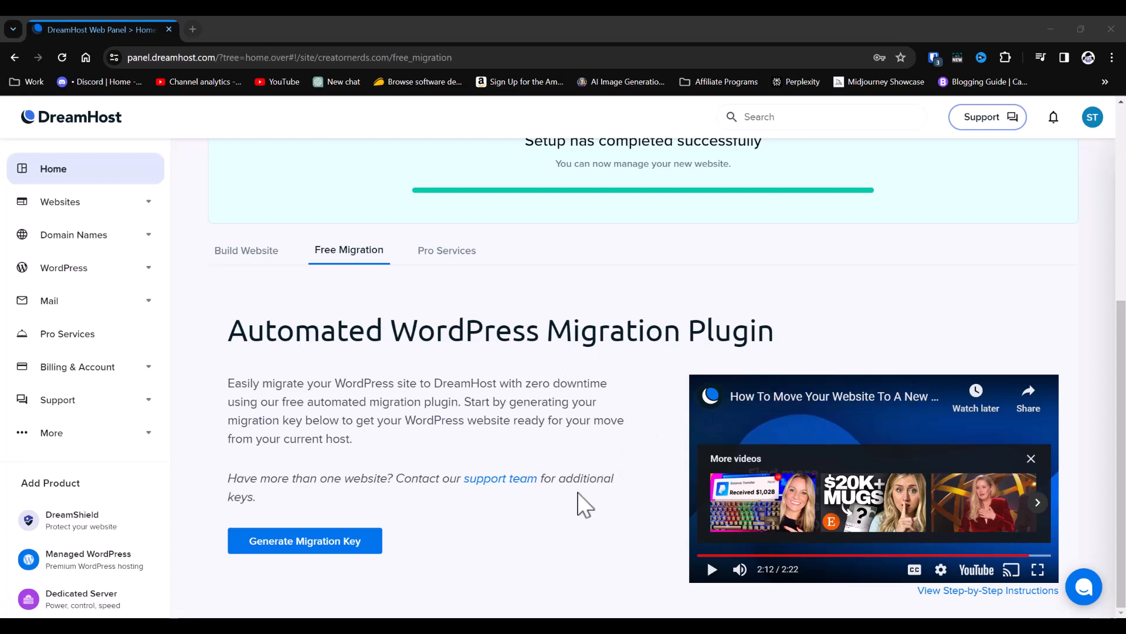
Step: Open the existing Creator Nerds WordPress dashboard from the Work bookmarks in a new browser tab
click(192, 29)
click(21, 79)
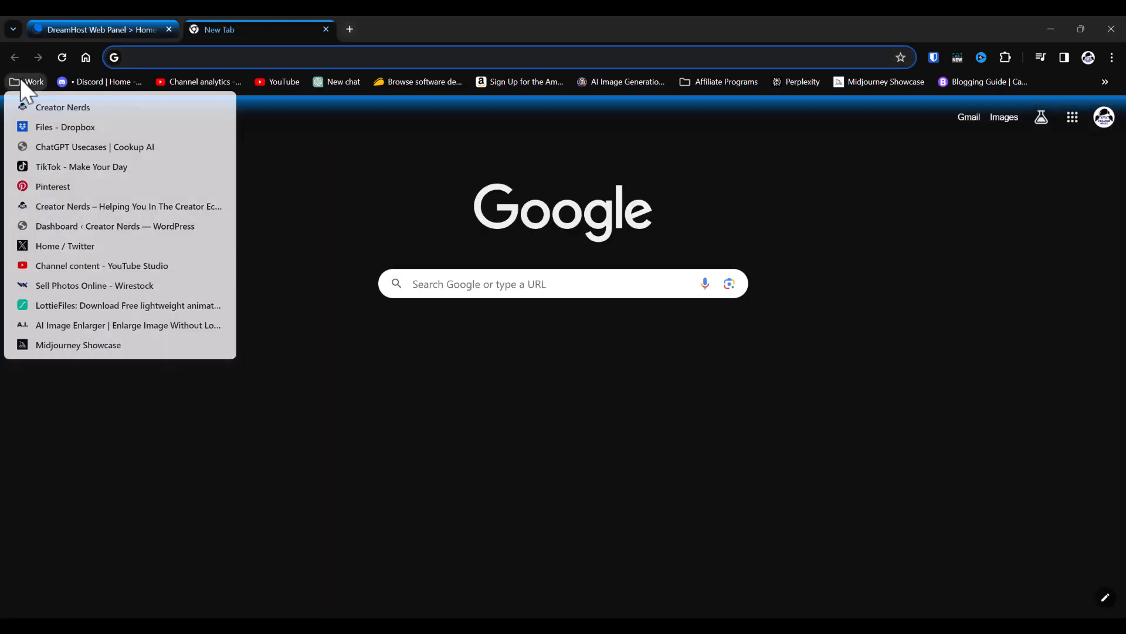
click(45, 111)
mouse_move(73, 121)
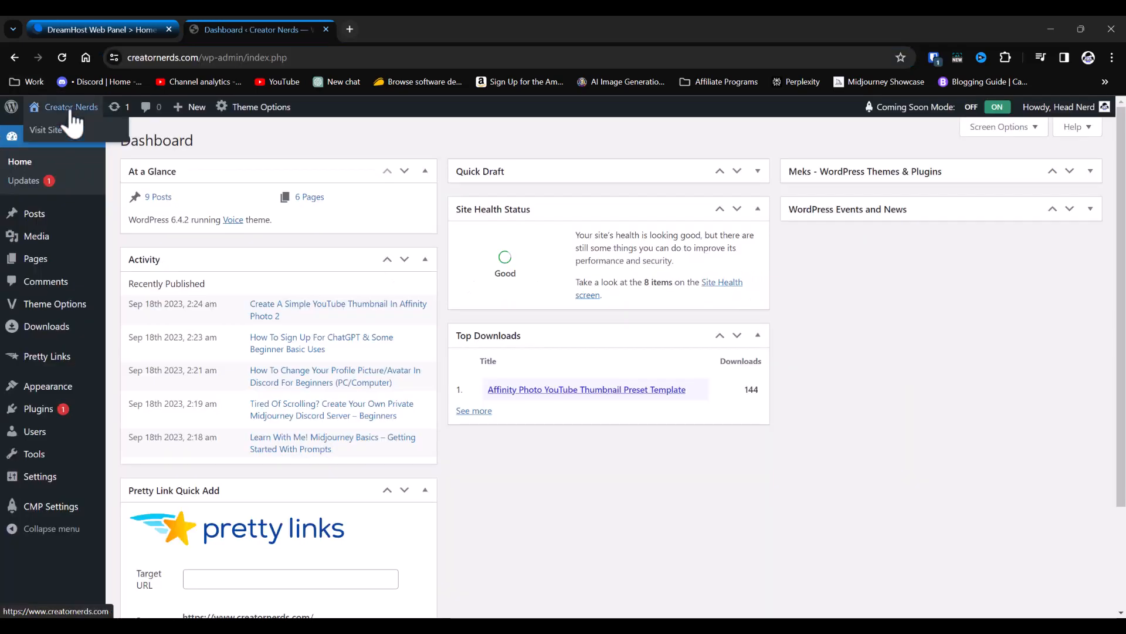
Step: Search for new plugins with "dreamhost" and install and activate the DreamHost Automated Migration plugin
mouse_move(59, 408)
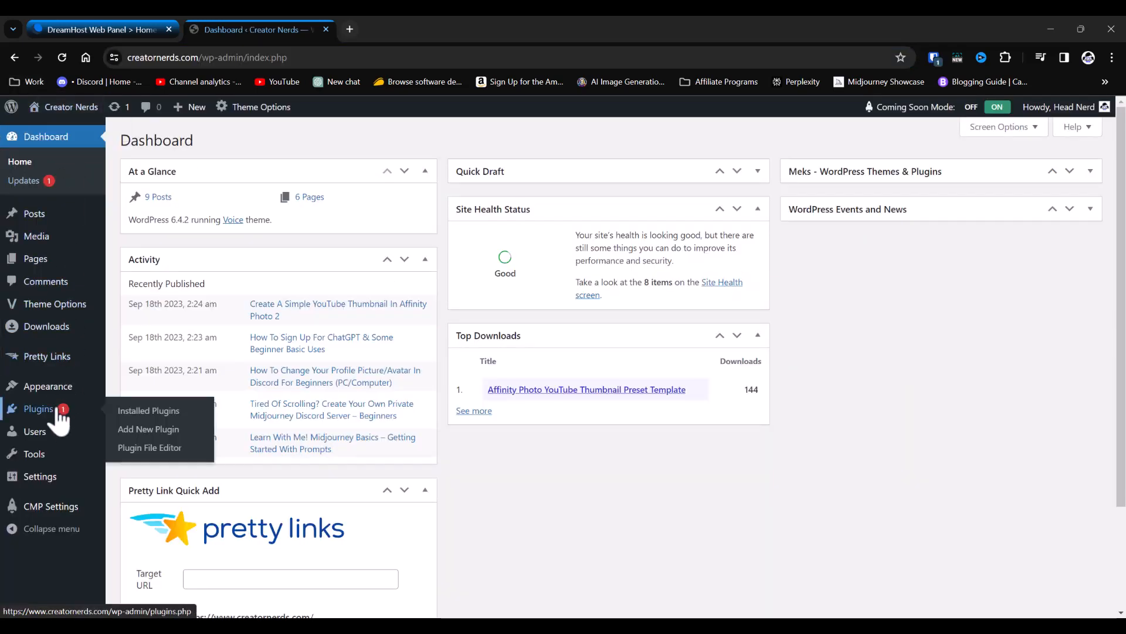
click(148, 439)
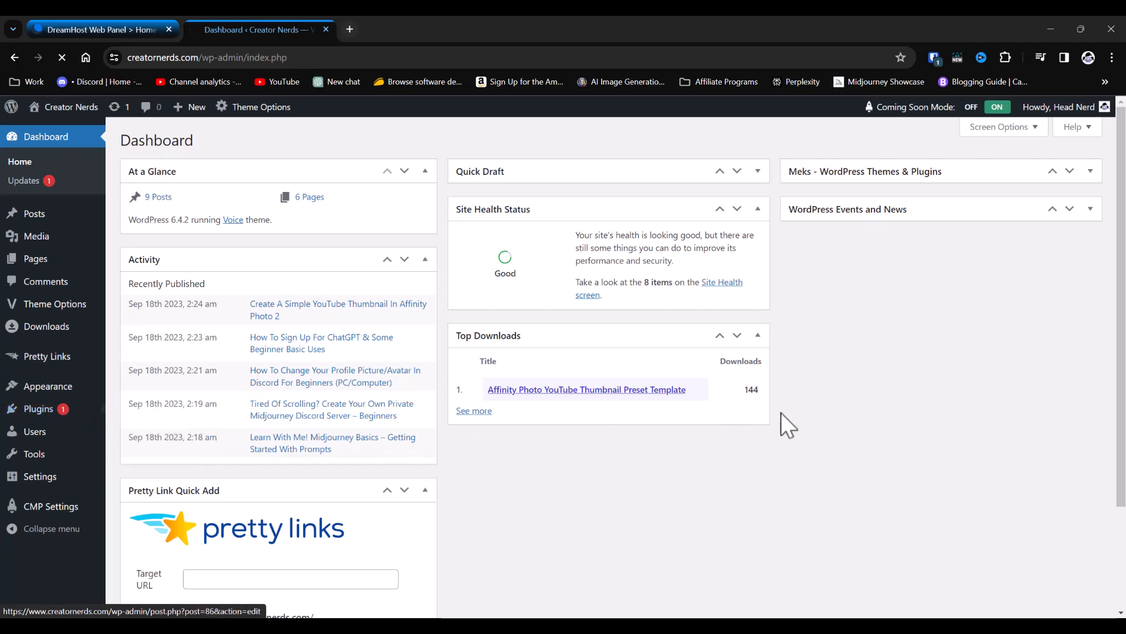
text(dreamhost)
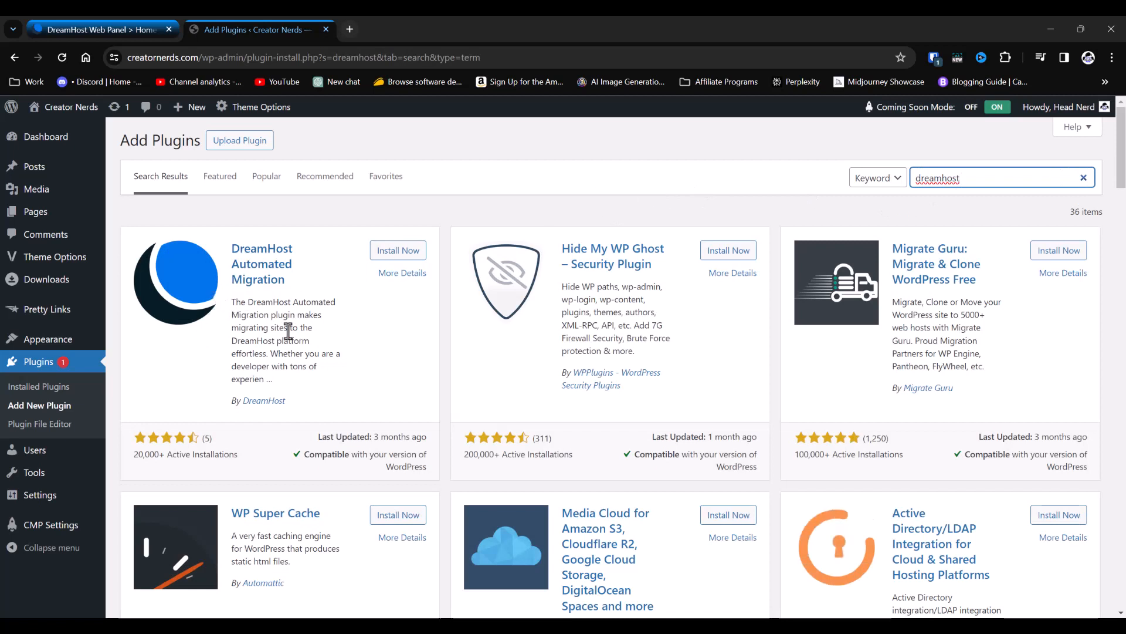
click(399, 251)
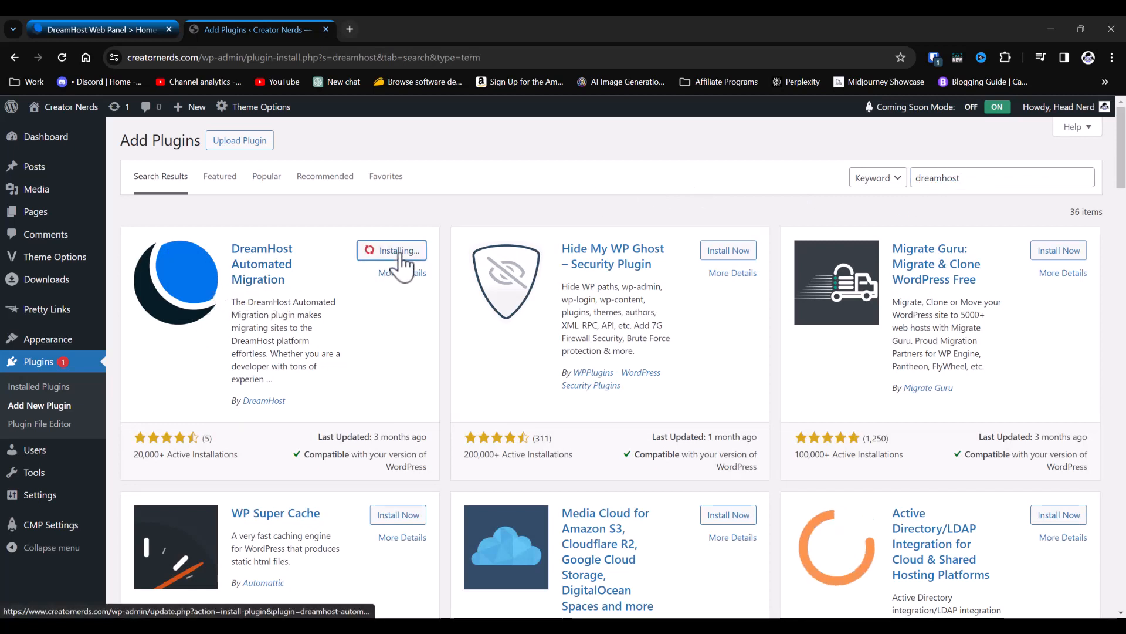
click(424, 256)
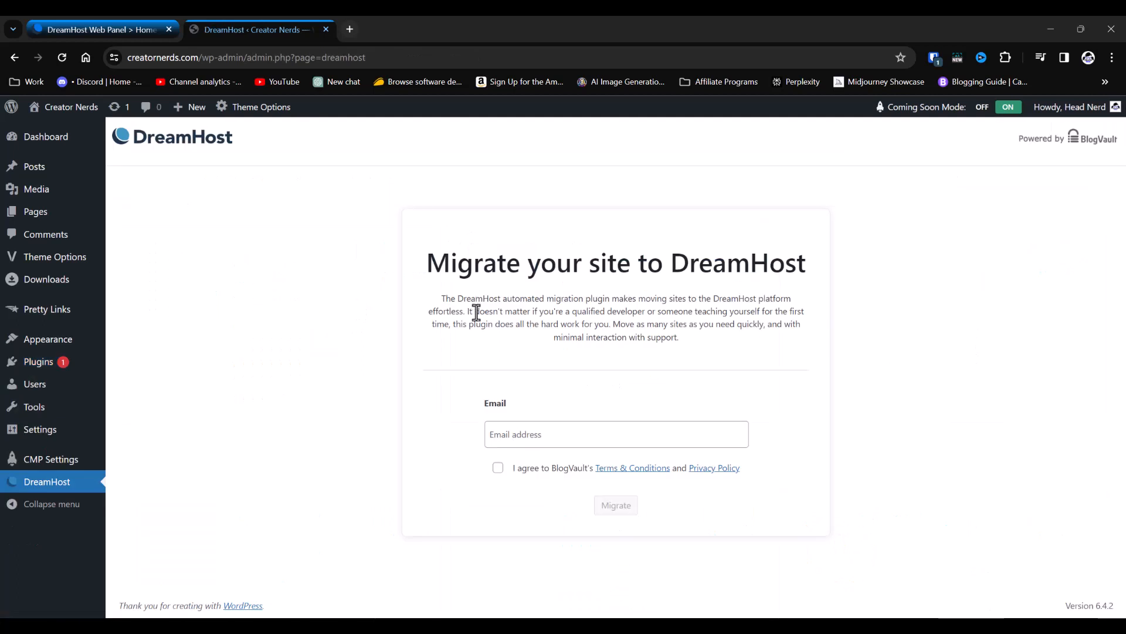
Step: Fill in the account e-mail, agree to BlogVault's terms and privacy policy, and proceed with the migration to DreamHost
click(542, 435)
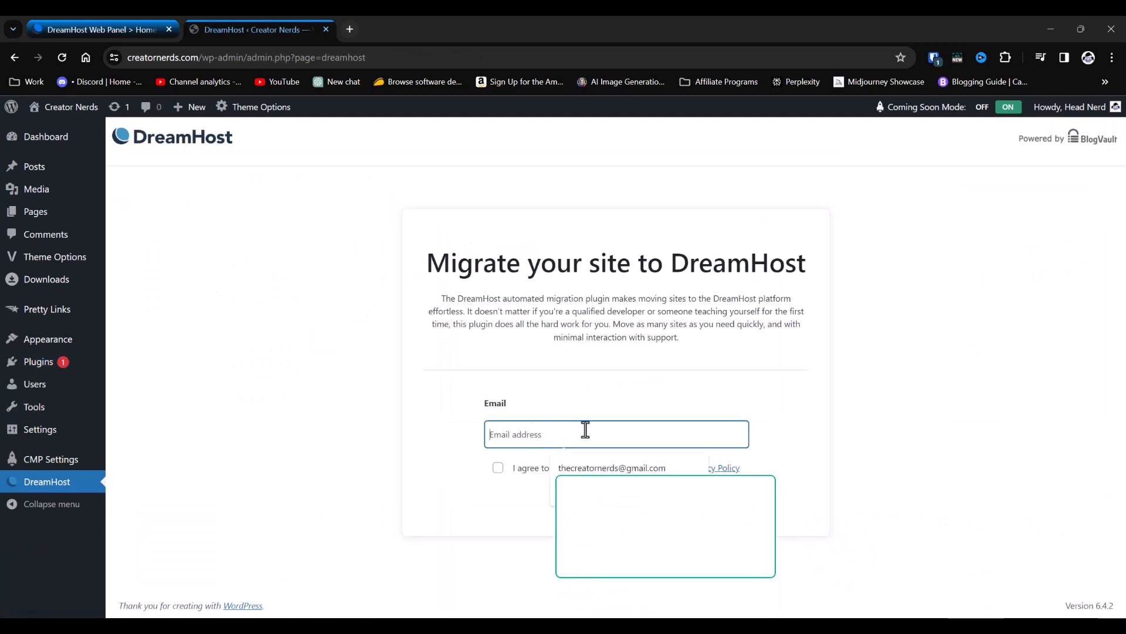
click(595, 467)
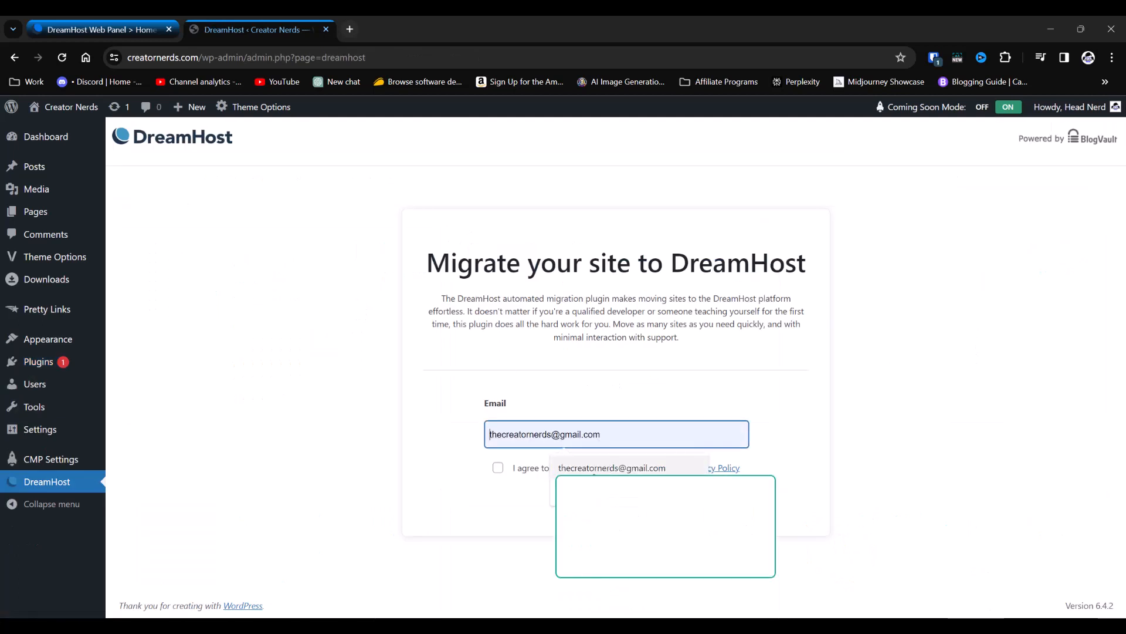
click(498, 467)
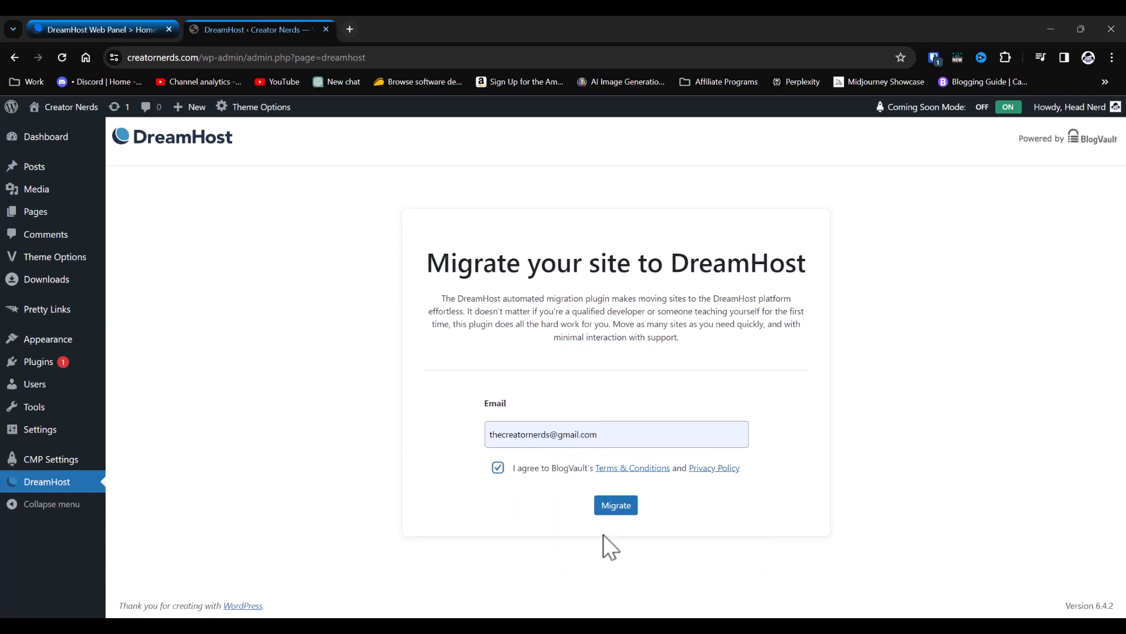
click(619, 510)
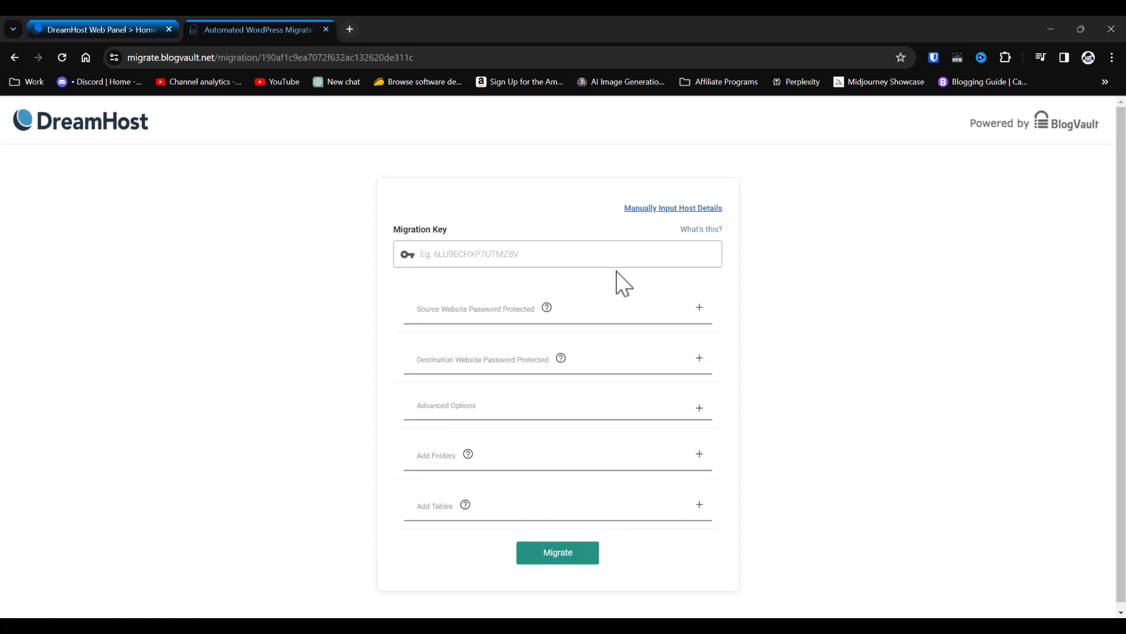
Step: Generate a migration key in the DreamHost panel's free migration section and copy it
click(100, 30)
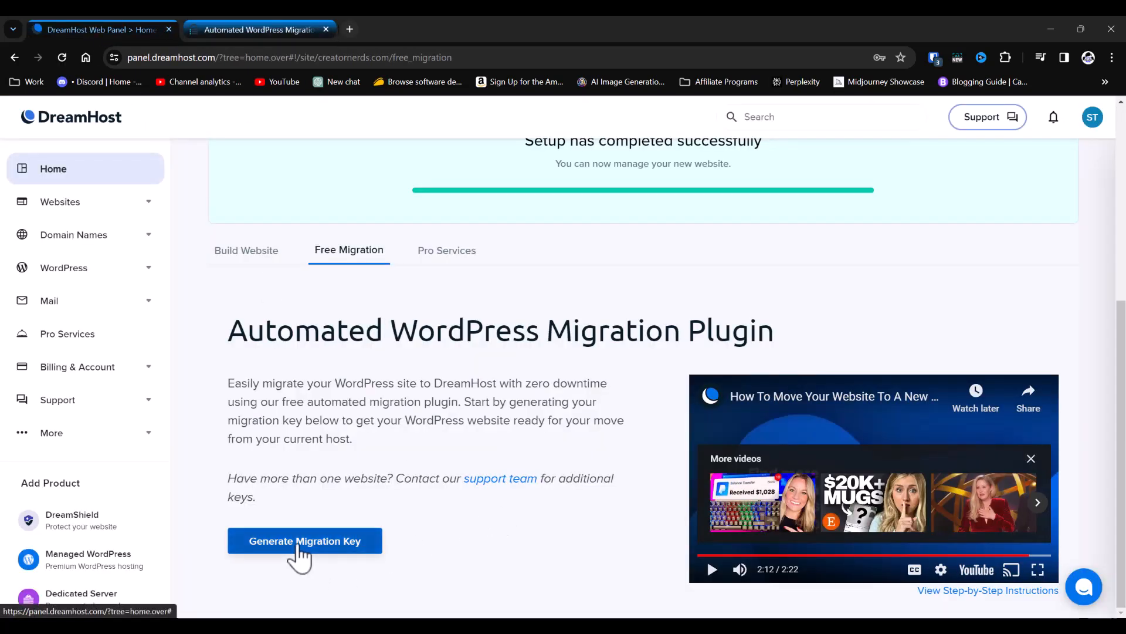
click(294, 540)
scroll(521, 503, down, 3)
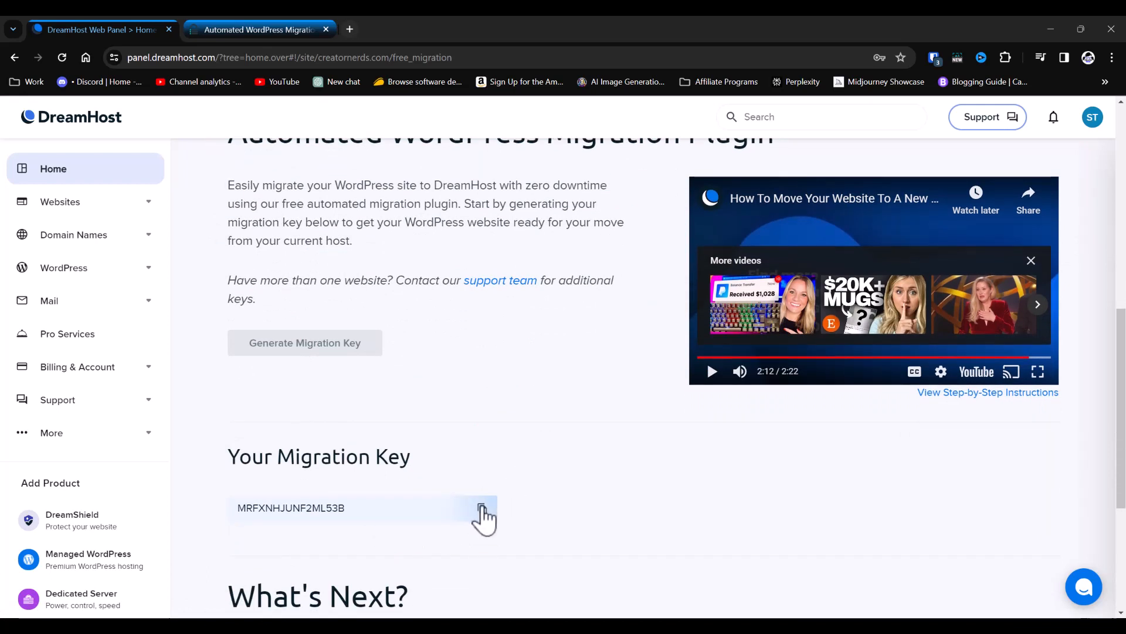
click(483, 509)
Step: Paste the migration key into the BlogVault migration form and try to start the migration
click(221, 31)
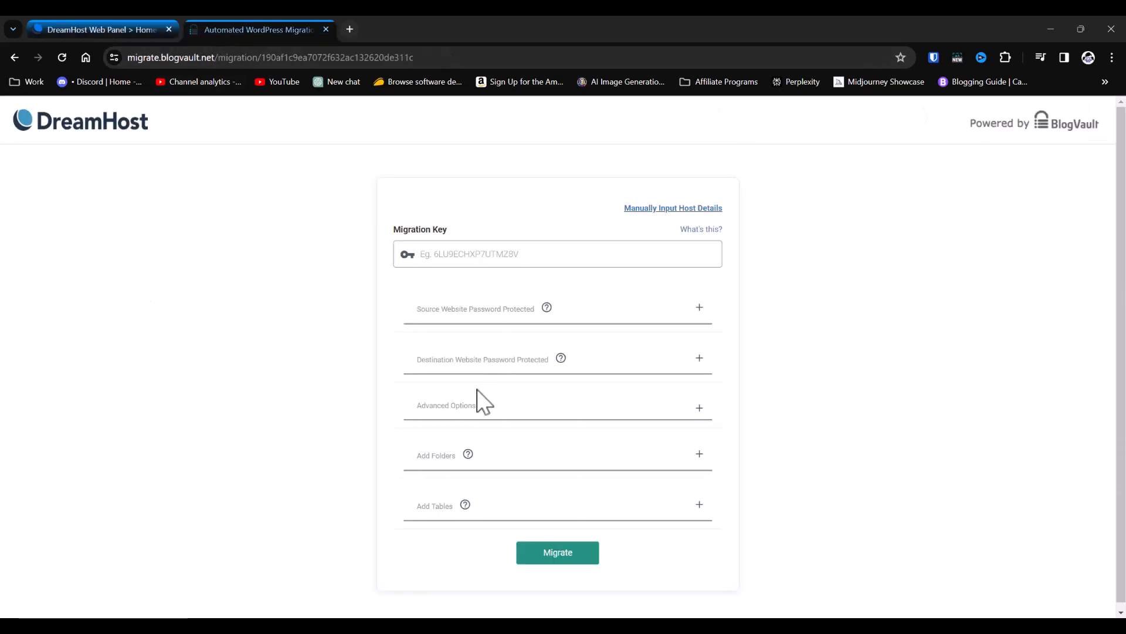
click(457, 256)
right_click(457, 257)
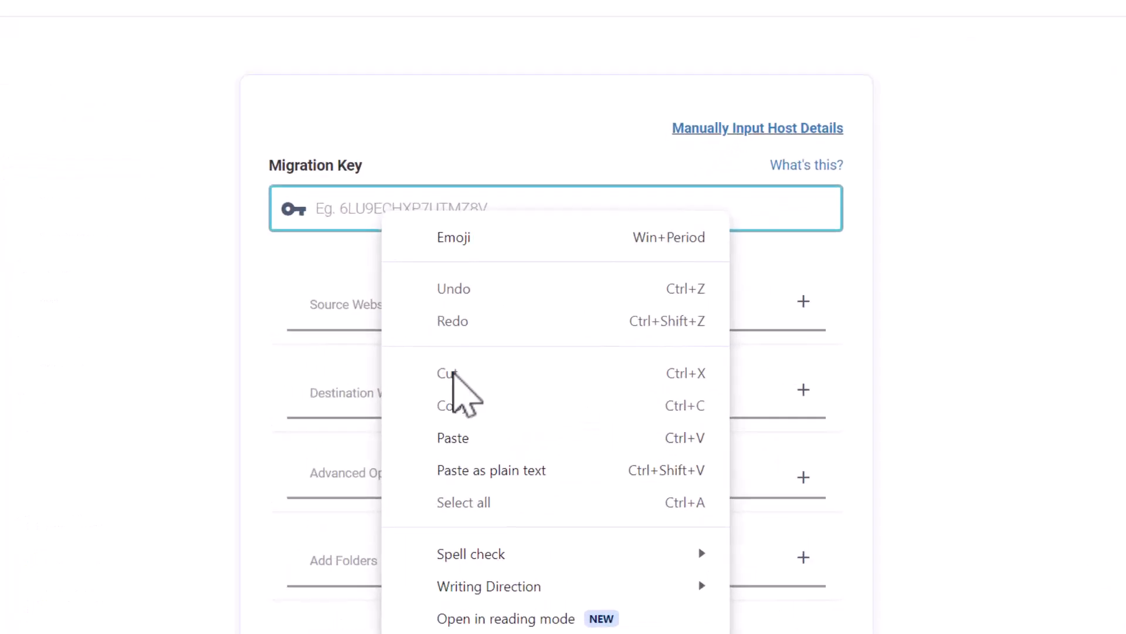
click(645, 369)
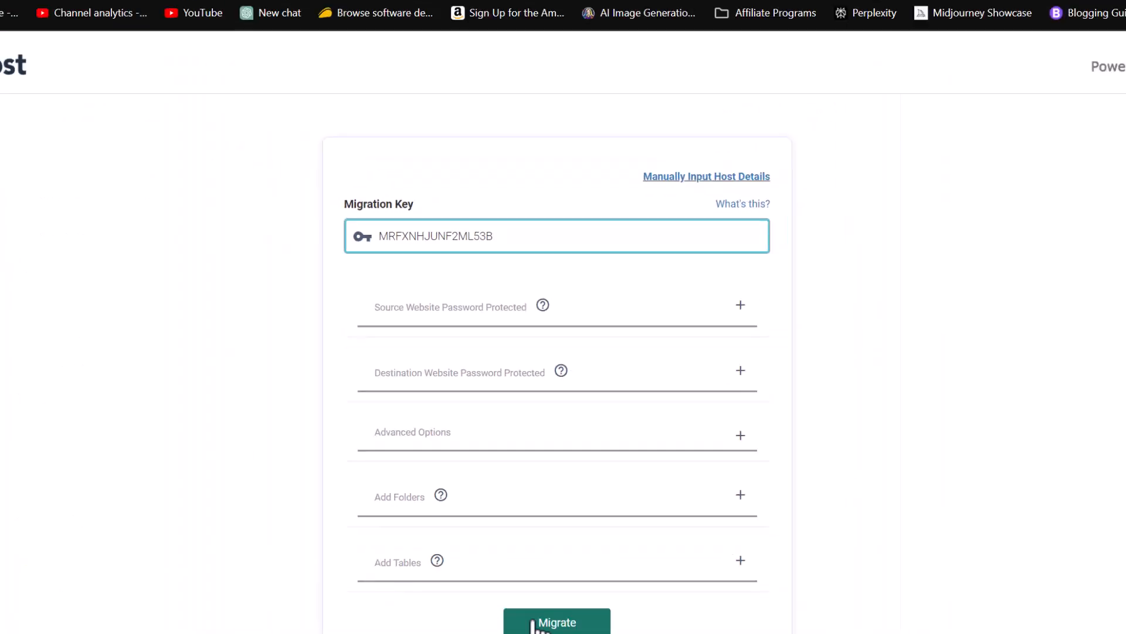
click(556, 554)
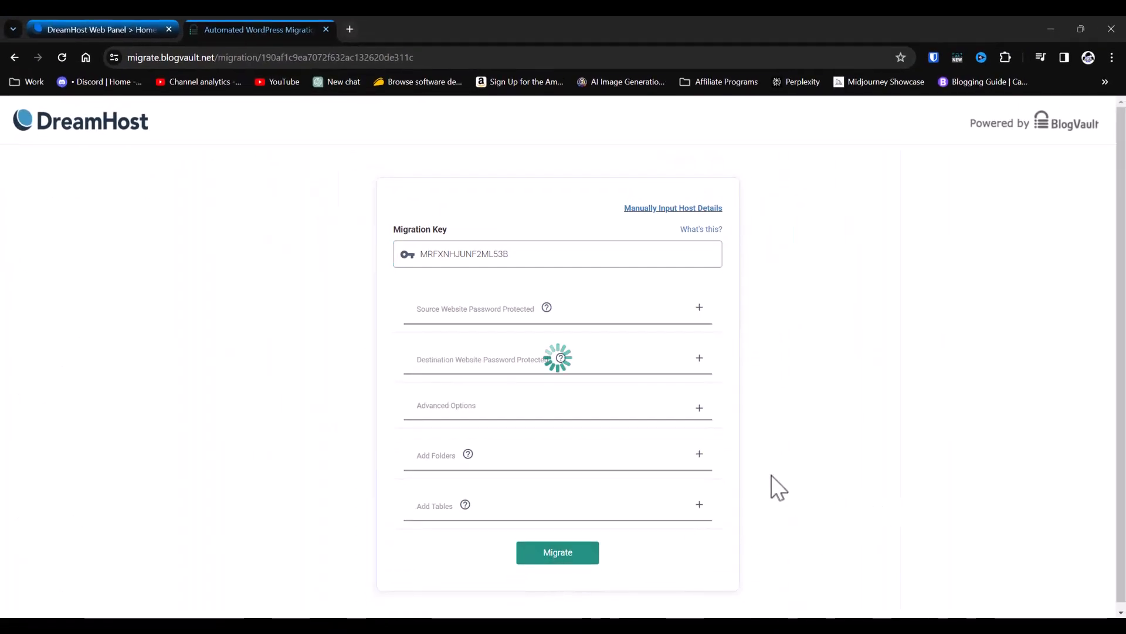
Step: Check the migration result and the help notes on the source and destination website password protection options
key(ctrl+Tab)
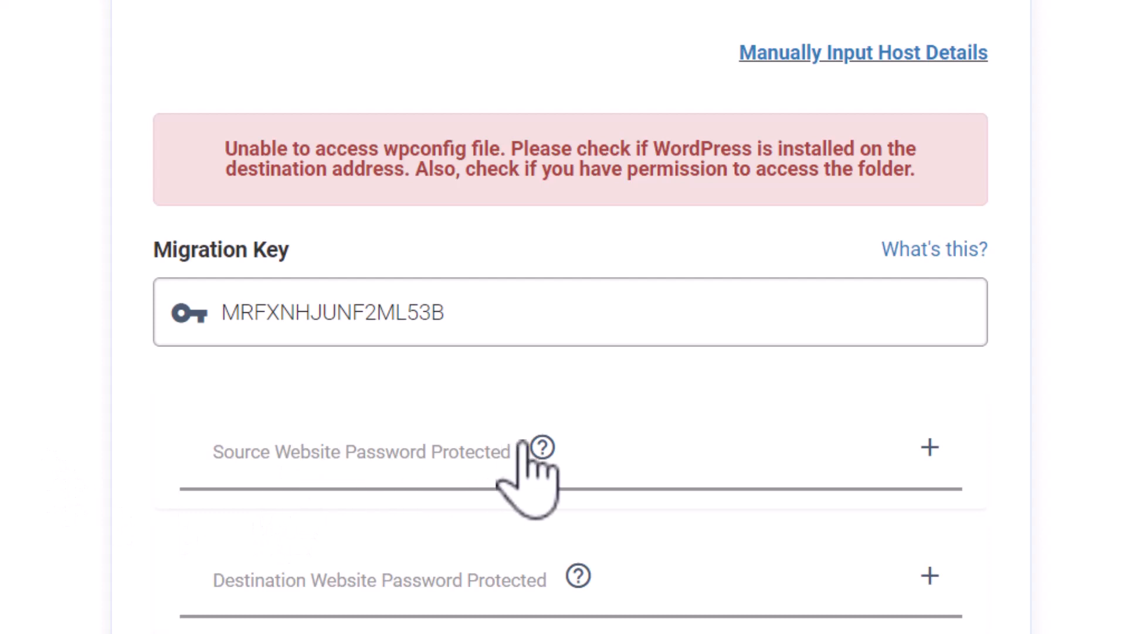
mouse_move(537, 443)
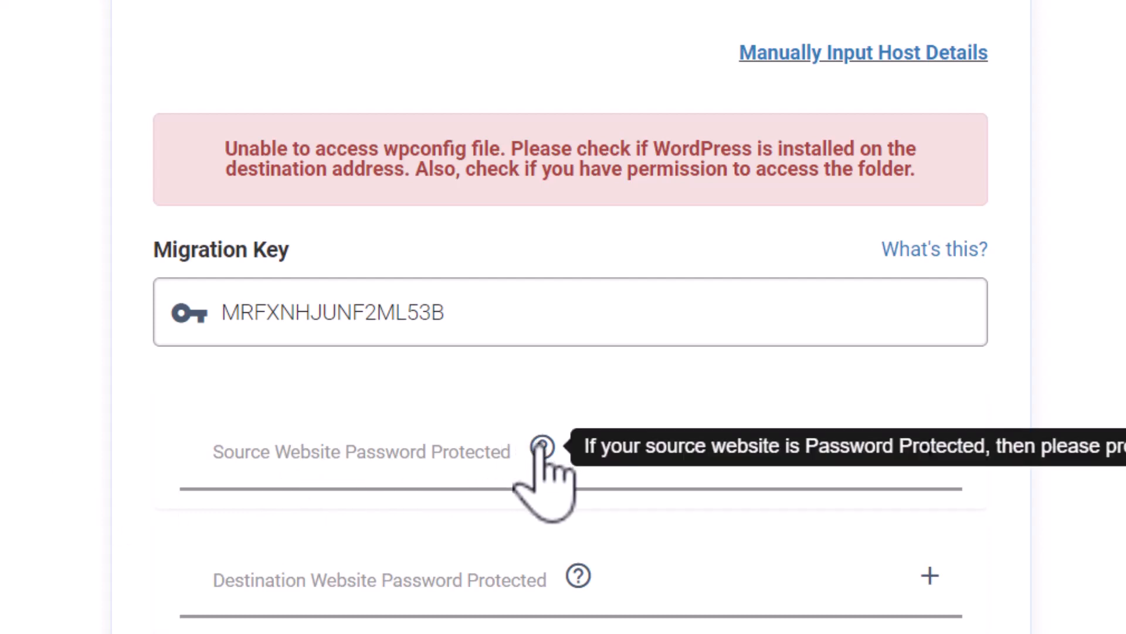
mouse_move(577, 581)
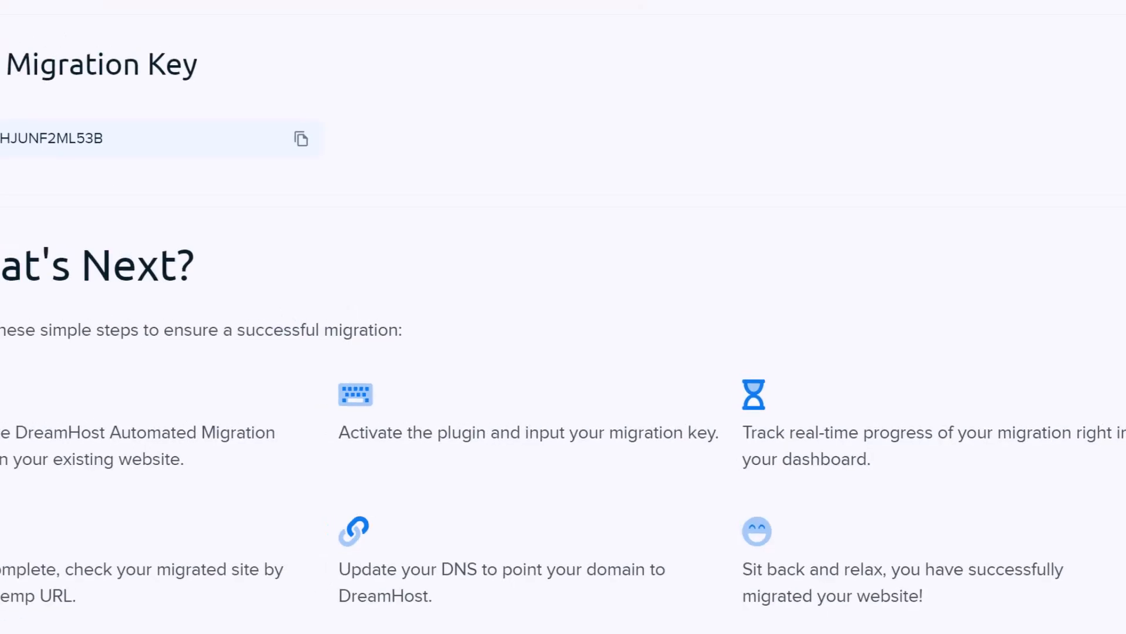
Step: Replay the DreamHost panel's migration tutorial video from 1:22 and pause it at Step 4, Track Your Migration Progress
scroll(695, 410, up, 3)
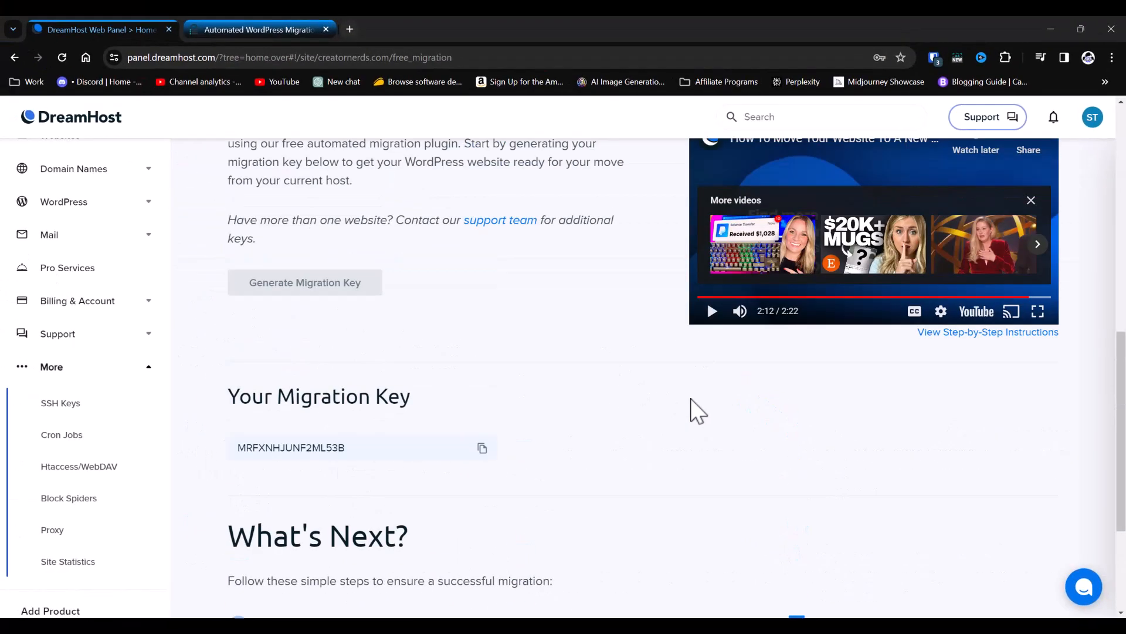
scroll(698, 411, up, 2)
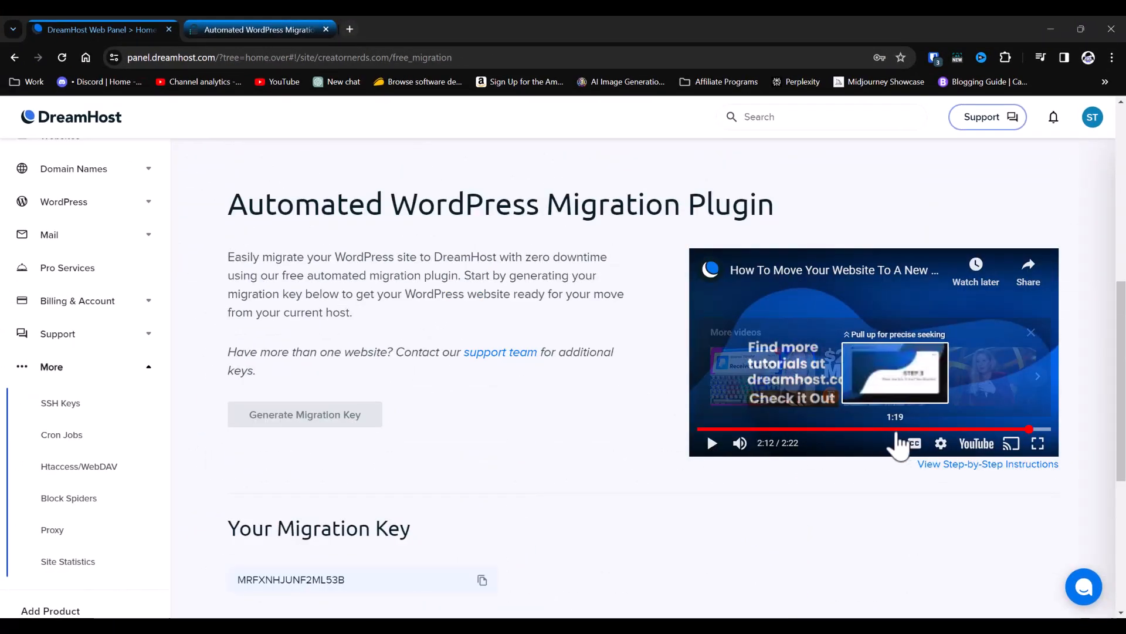
click(907, 430)
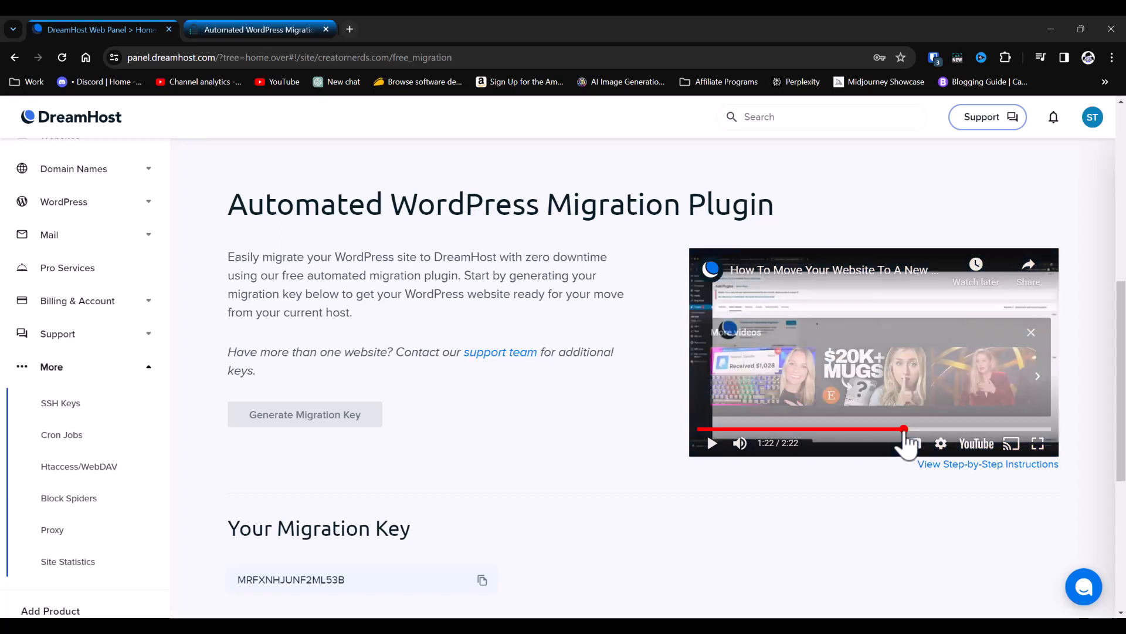
click(711, 445)
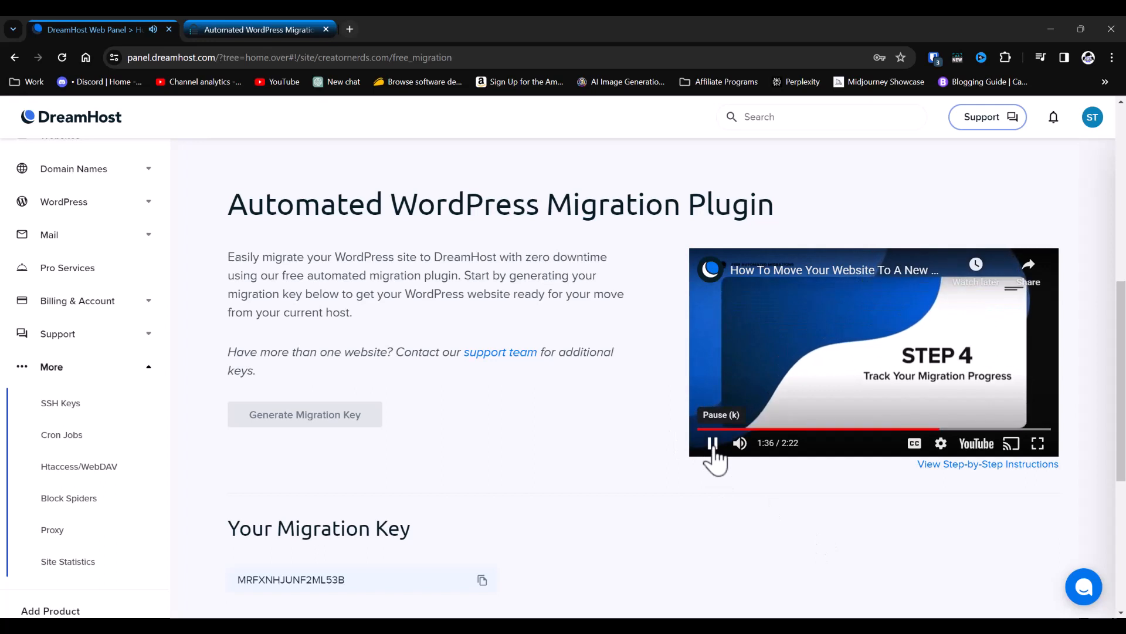
click(712, 444)
Step: Recheck the message on the BlogVault migration form and open the WordPress installation page in the DreamHost panel
click(226, 30)
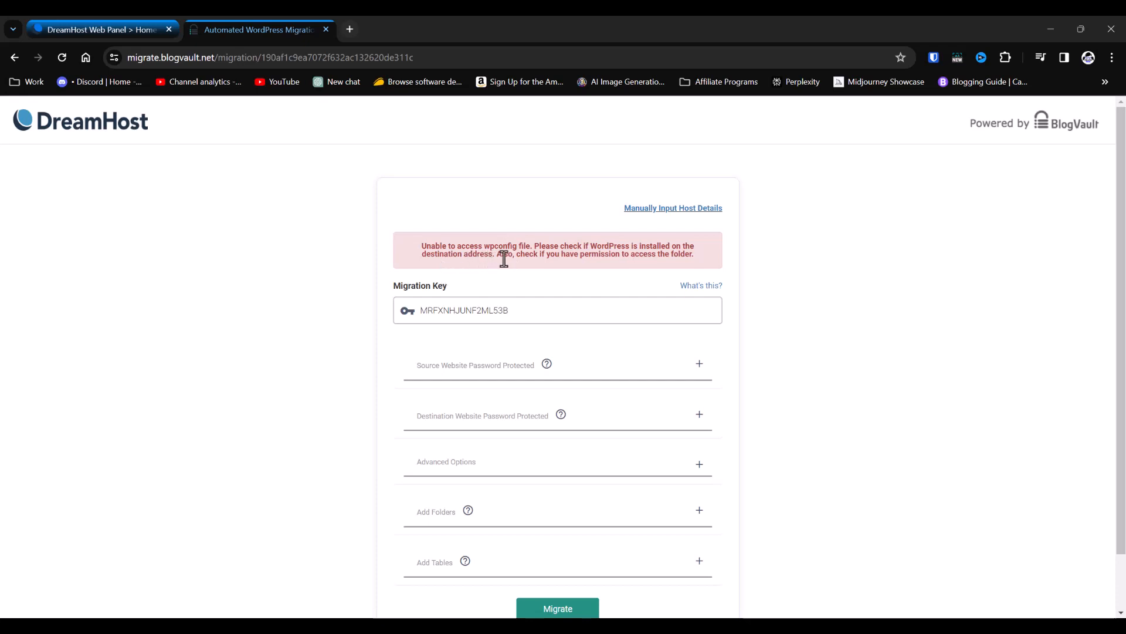
click(83, 28)
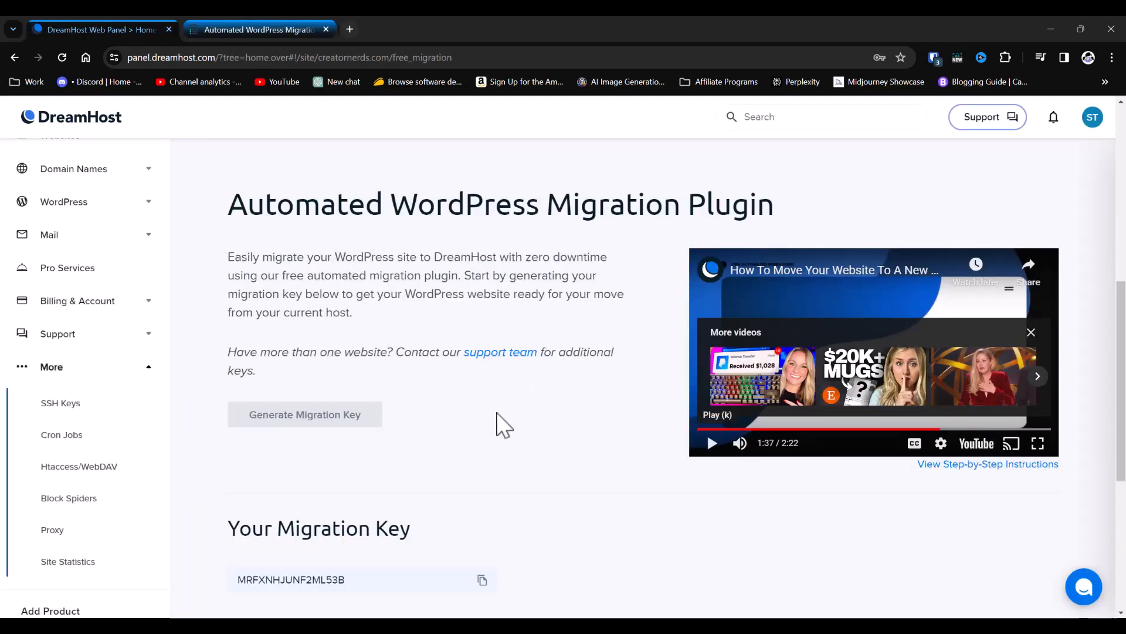
click(150, 202)
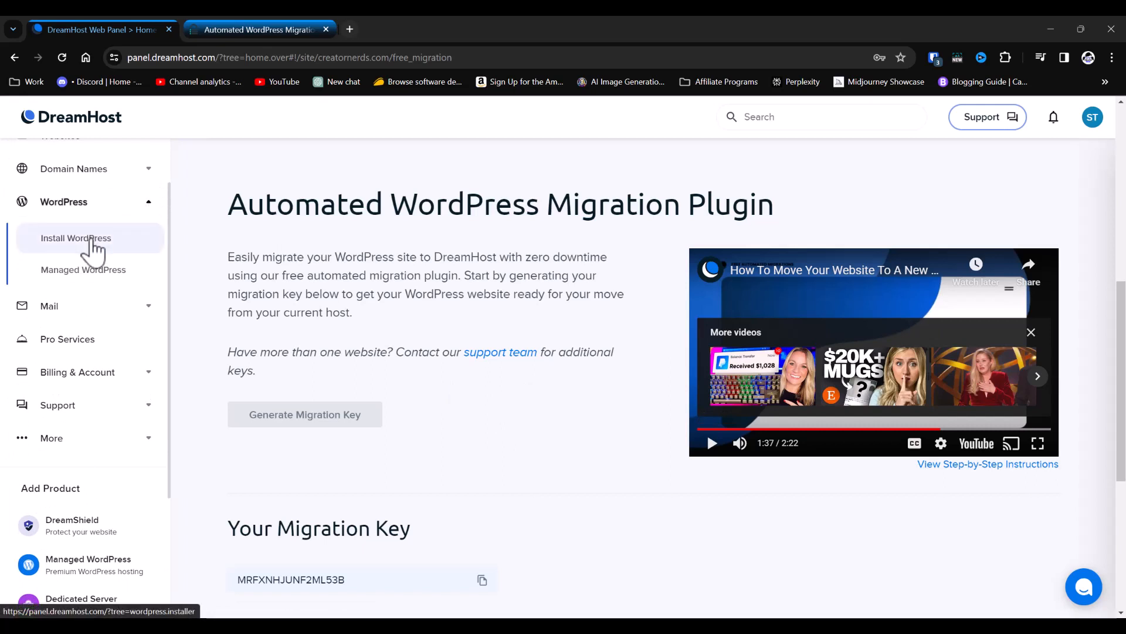
click(90, 241)
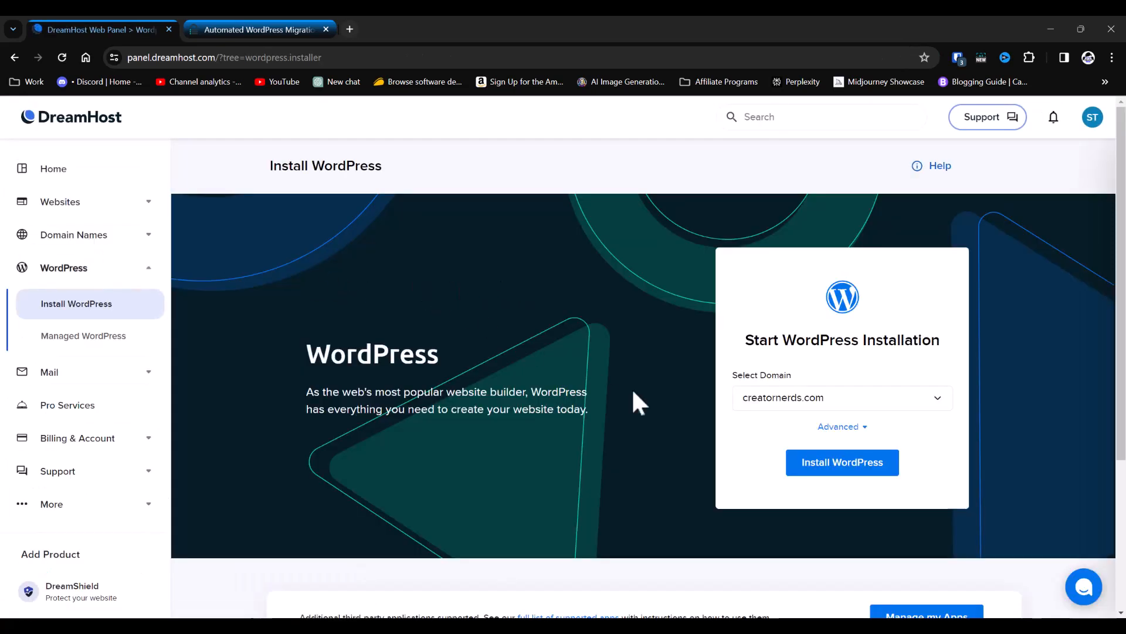
Step: Check the available domains and the supported apps information on the WordPress installation page
scroll(663, 423, down, 2)
scroll(455, 345, up, 2)
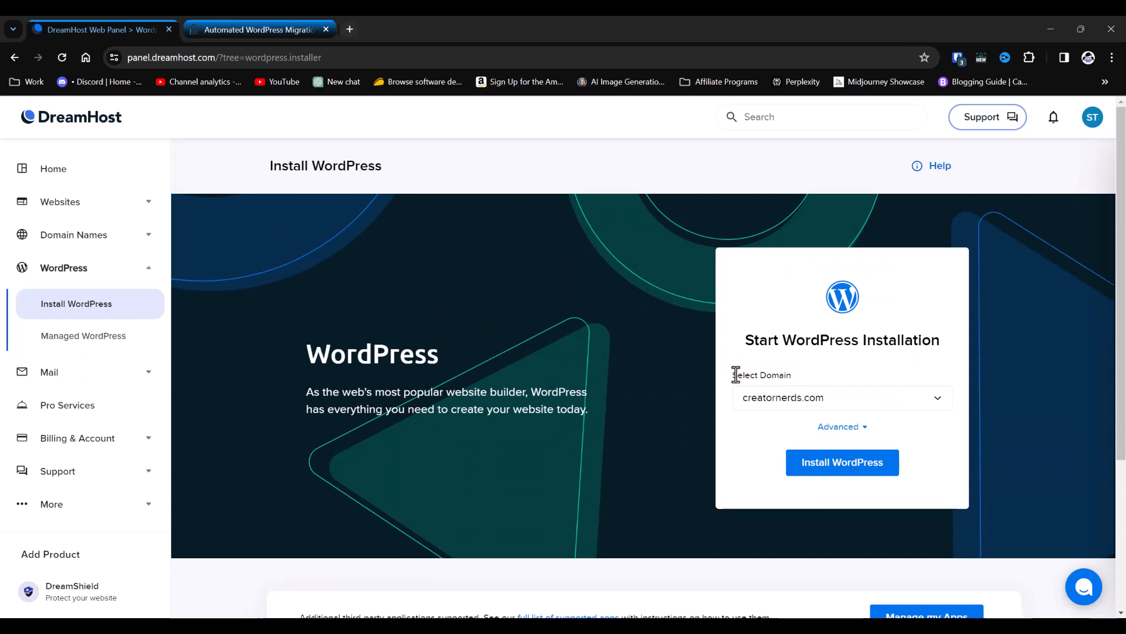
click(937, 398)
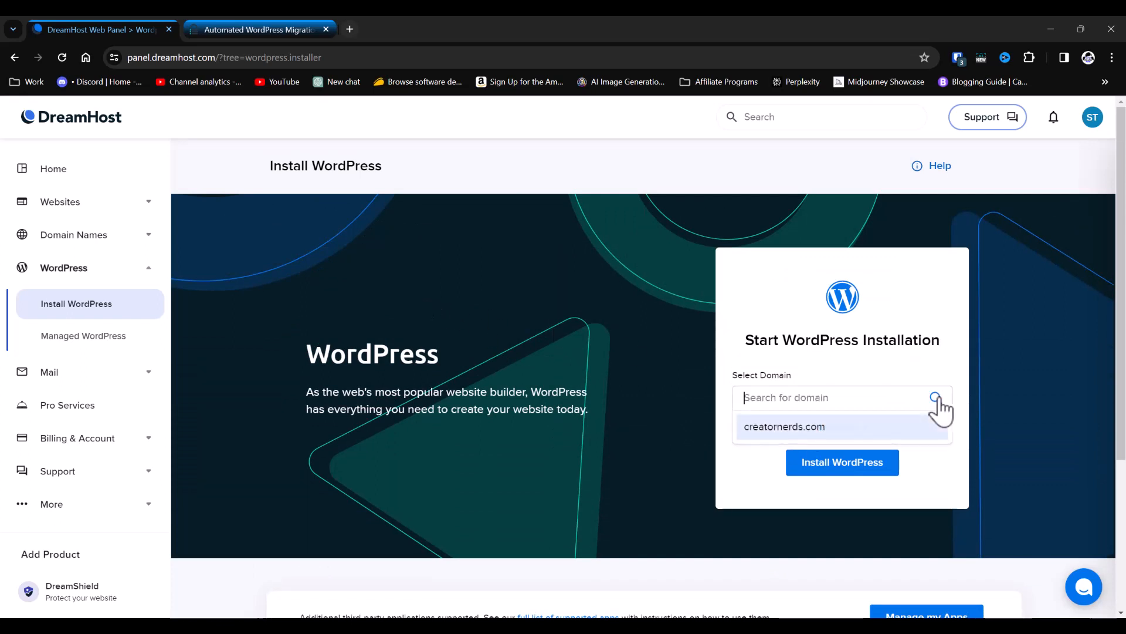
click(824, 427)
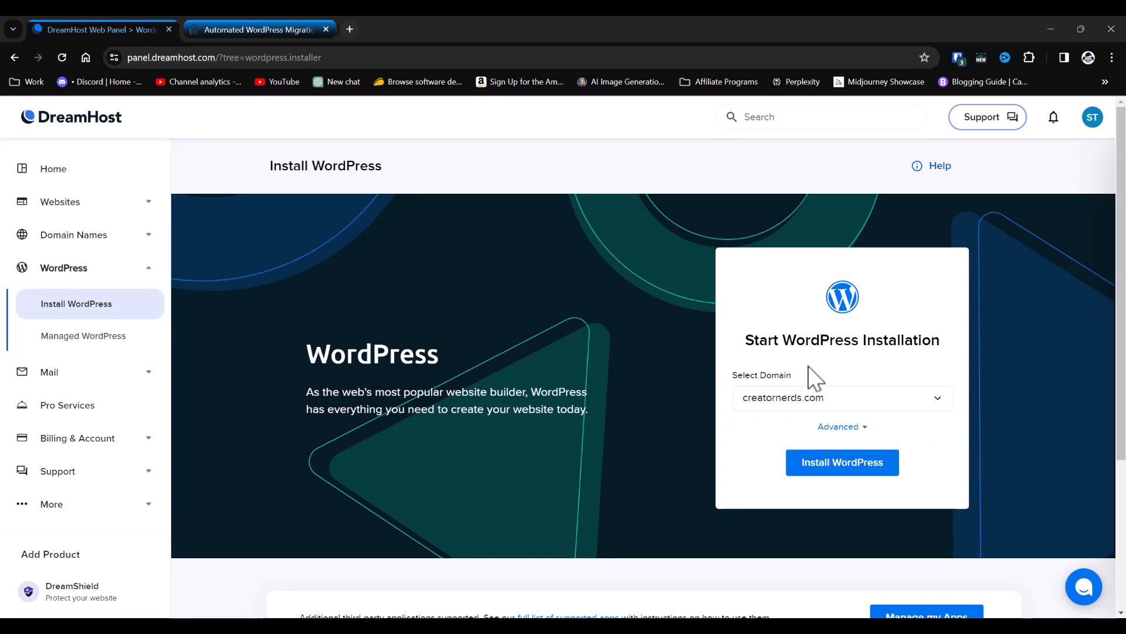
scroll(519, 450, down, 3)
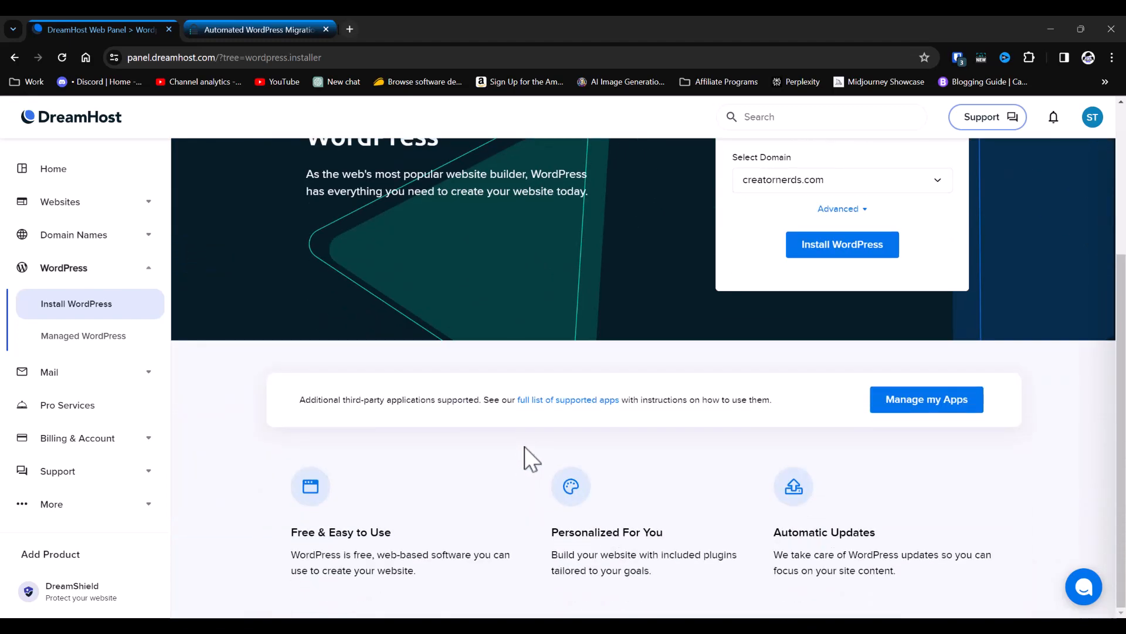
scroll(524, 446, up, 3)
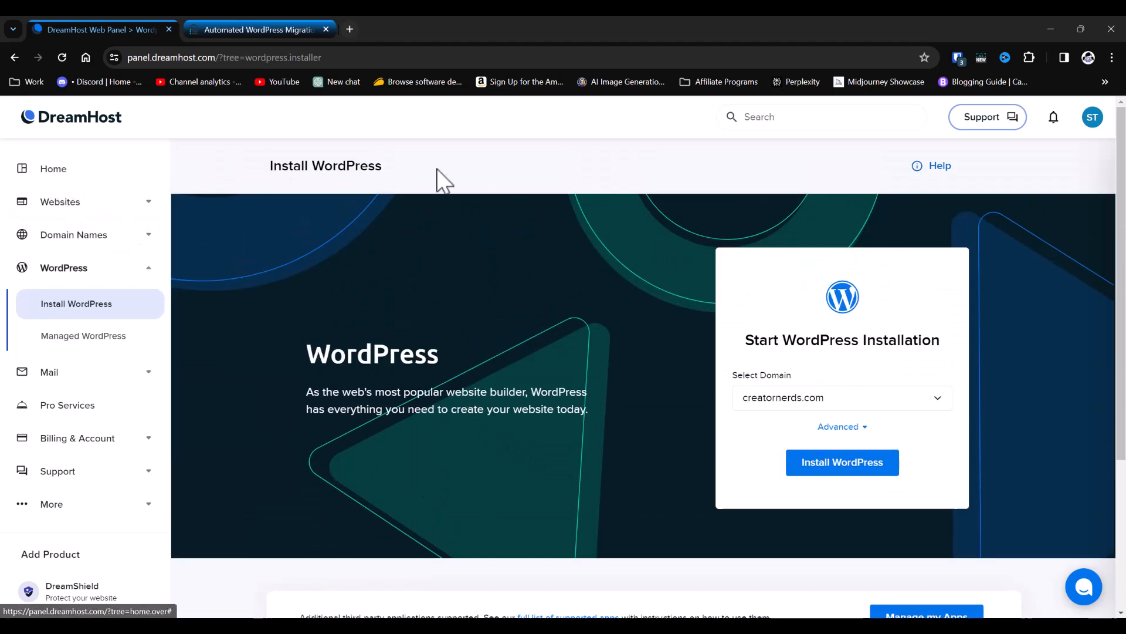
Step: Open the migration dashboard for creatornerds.com from its website management page
click(146, 206)
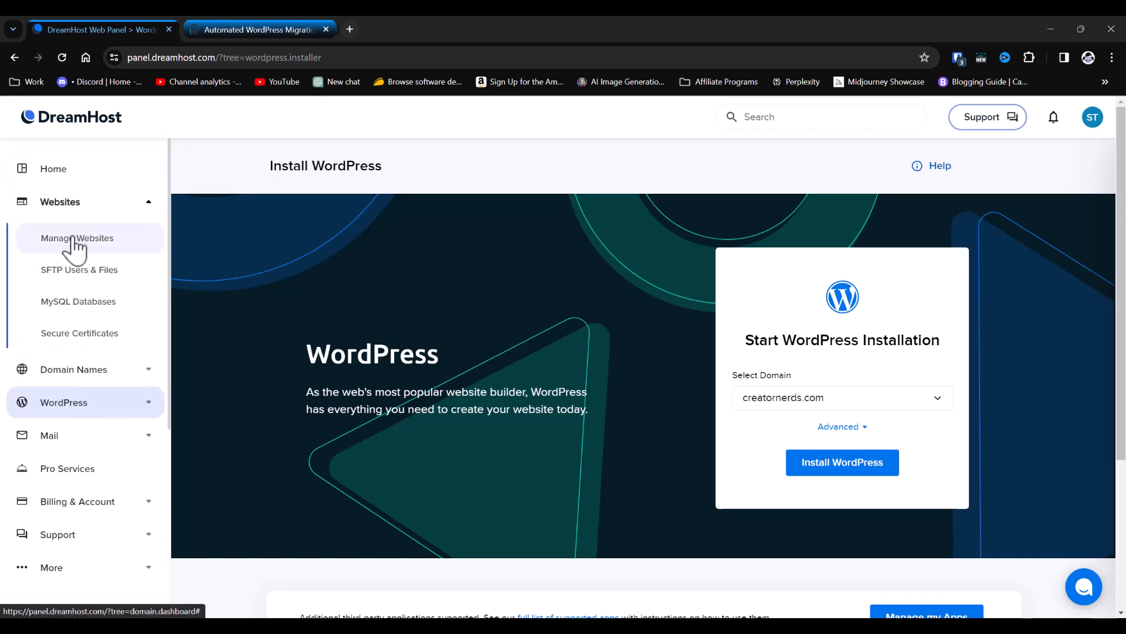
click(76, 241)
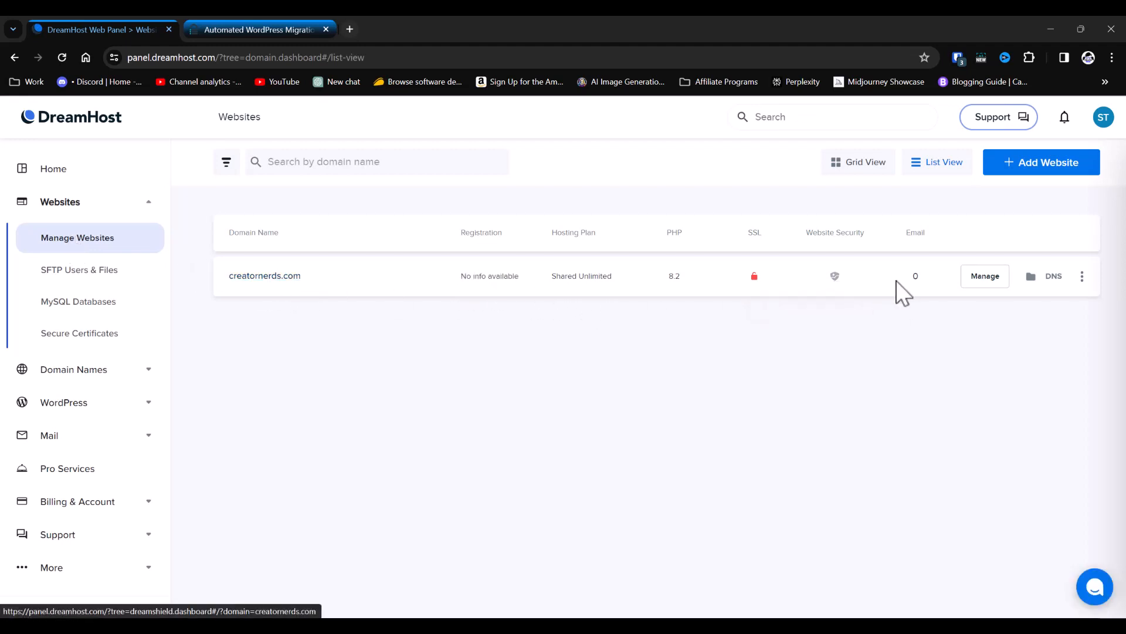
click(986, 276)
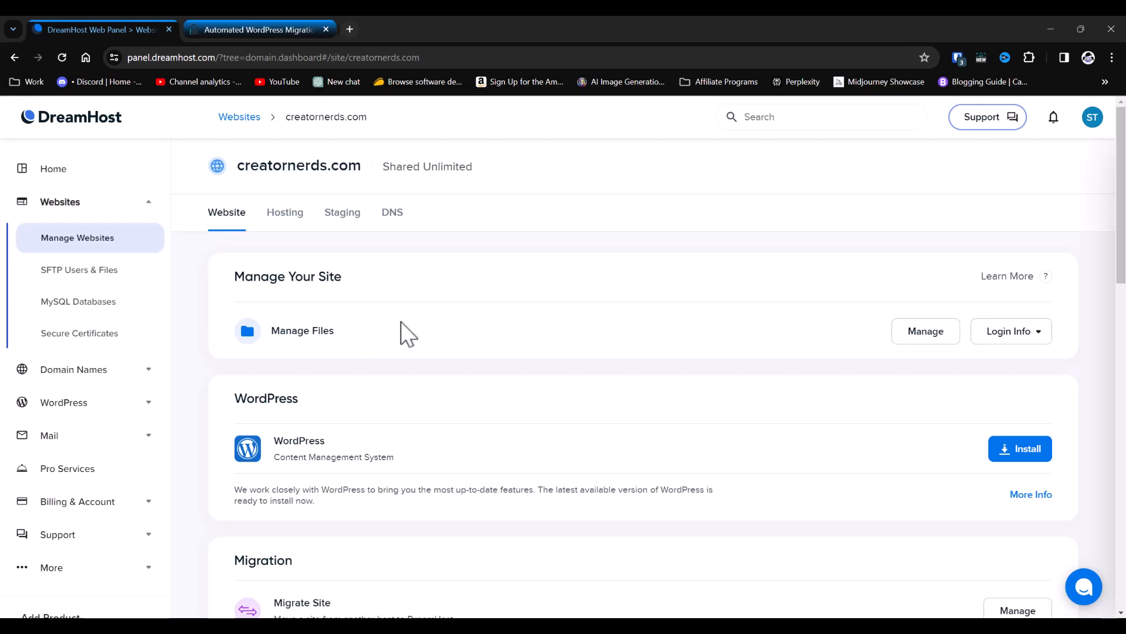
scroll(401, 322, down, 2)
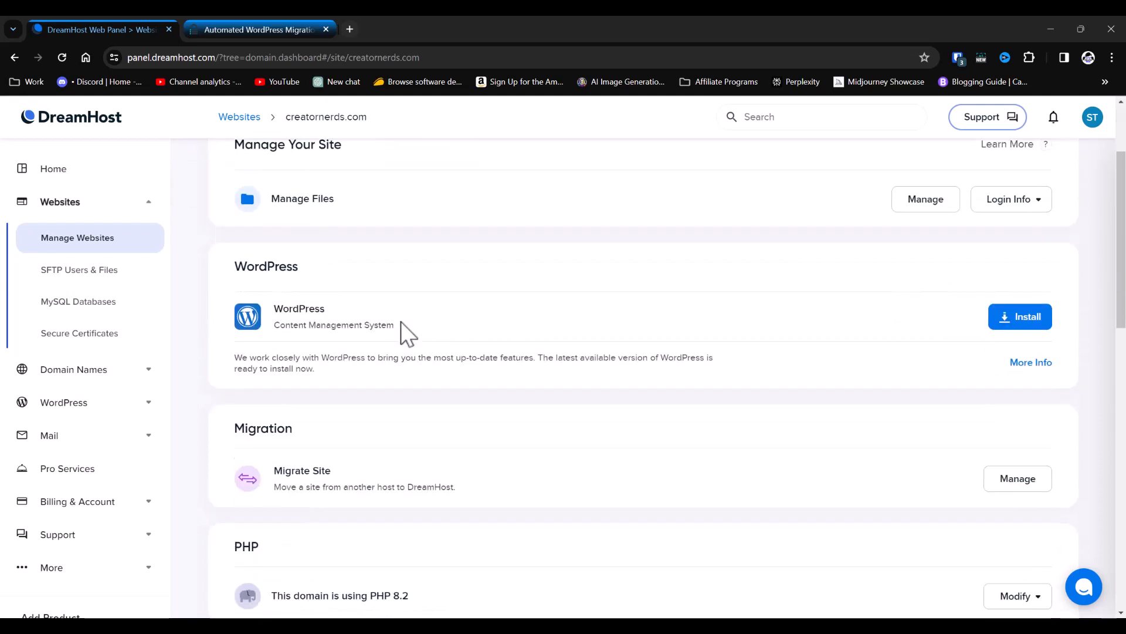
scroll(401, 321, down, 1)
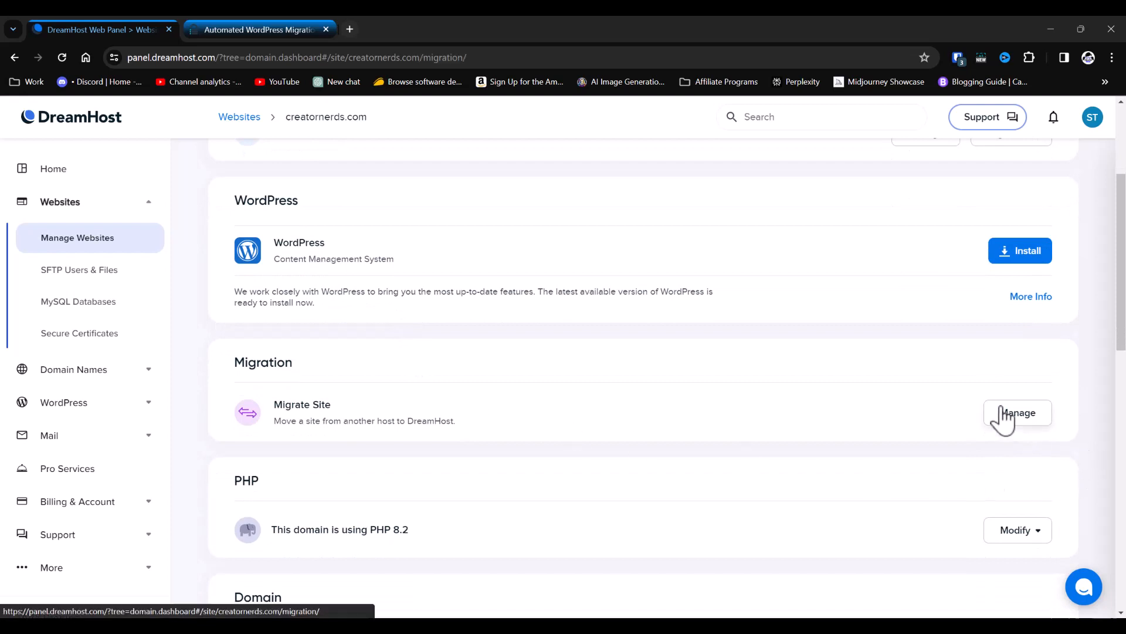
click(1002, 413)
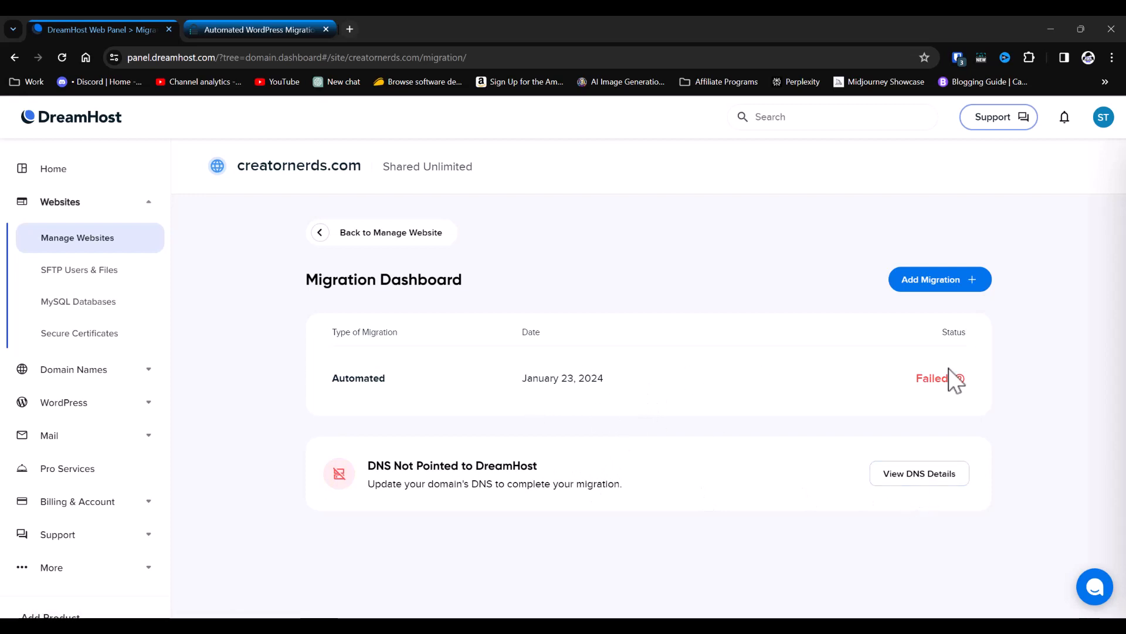
Step: Retry the failed migration with a new site scan and choose the Automated migration type
mouse_move(960, 380)
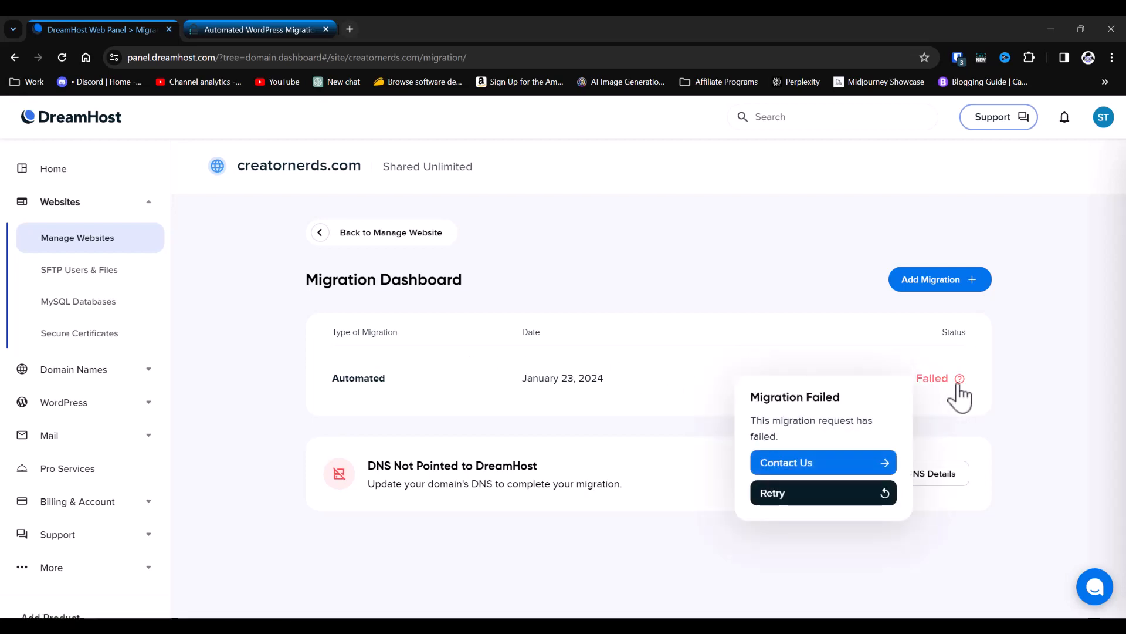
click(882, 496)
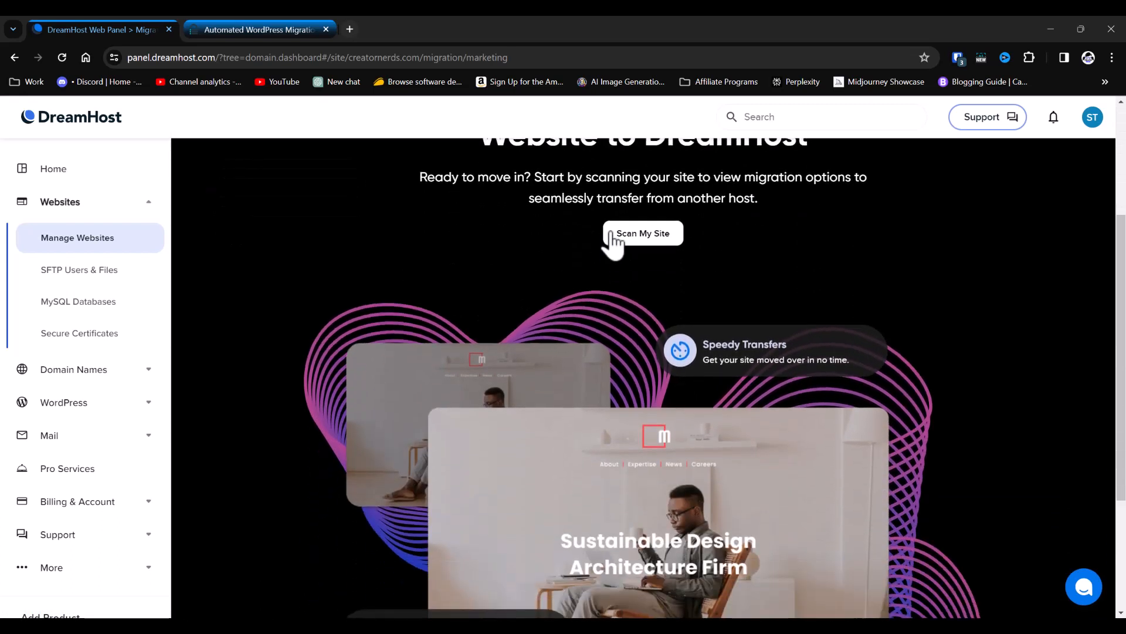
click(621, 241)
scroll(782, 306, up, 3)
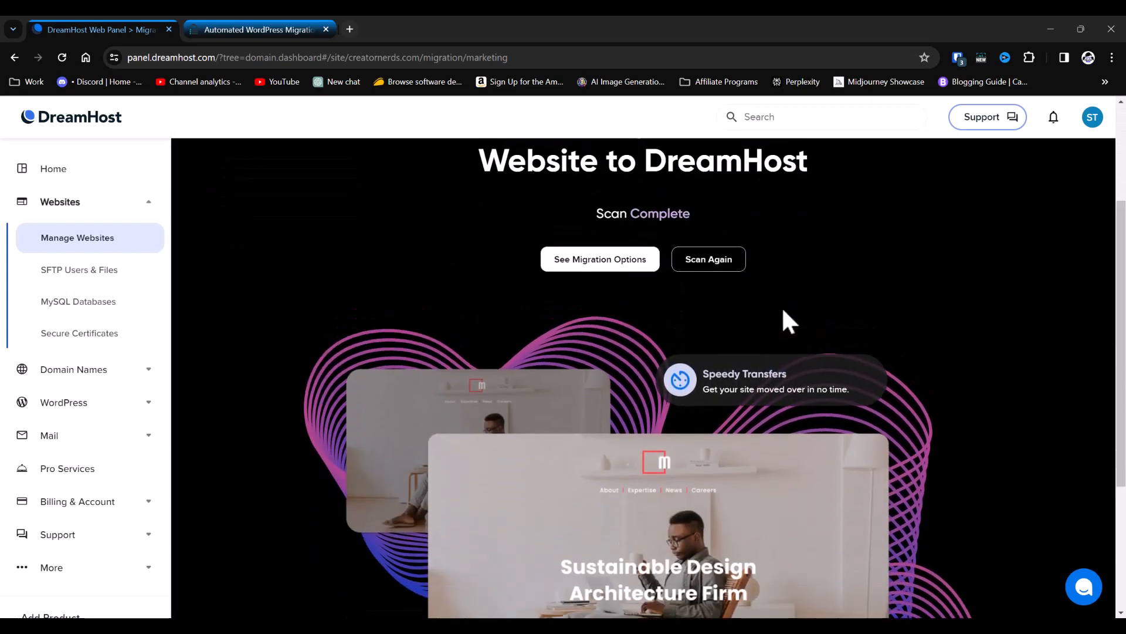
click(630, 371)
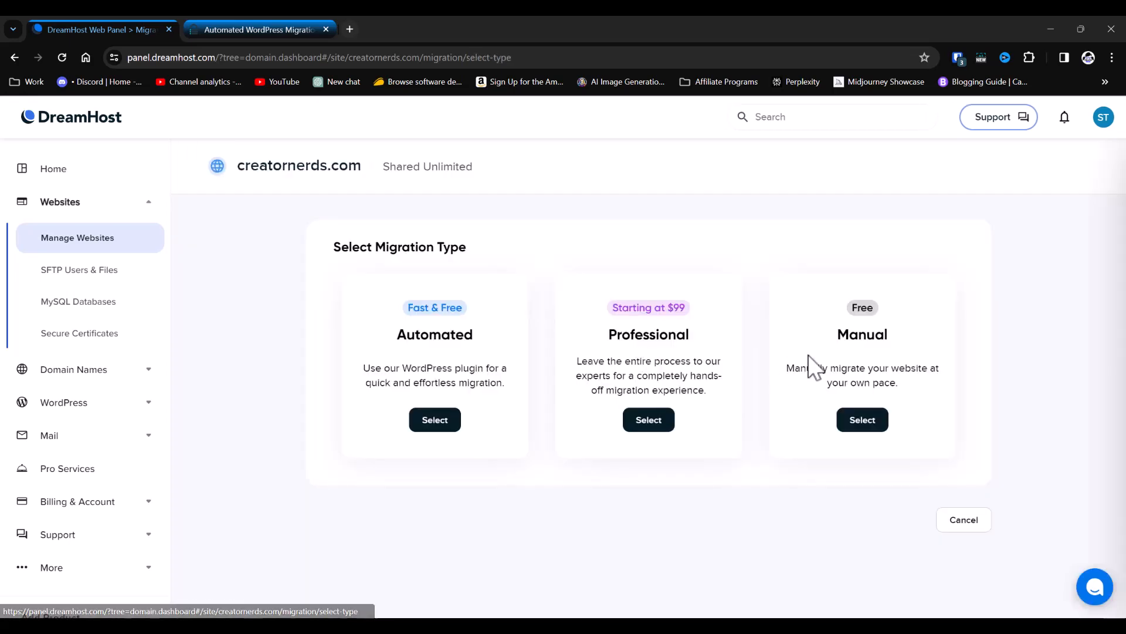
click(438, 422)
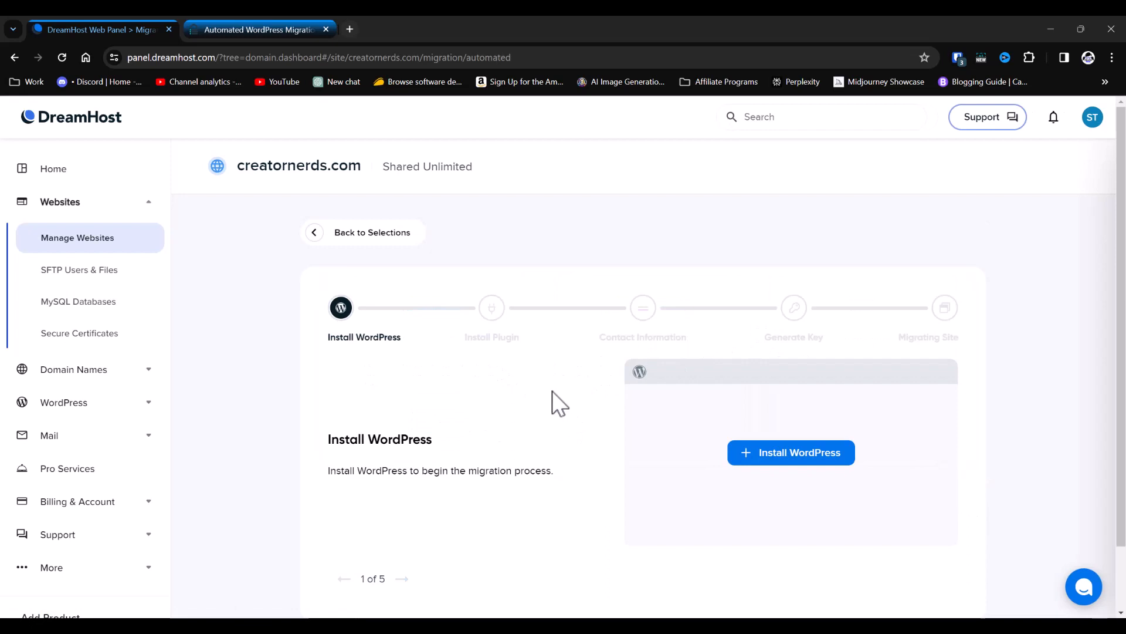
Step: Install WordPress for creatornerds.com in the automated migration wizard and advance to the Generate Key stage
scroll(551, 387, down, 1)
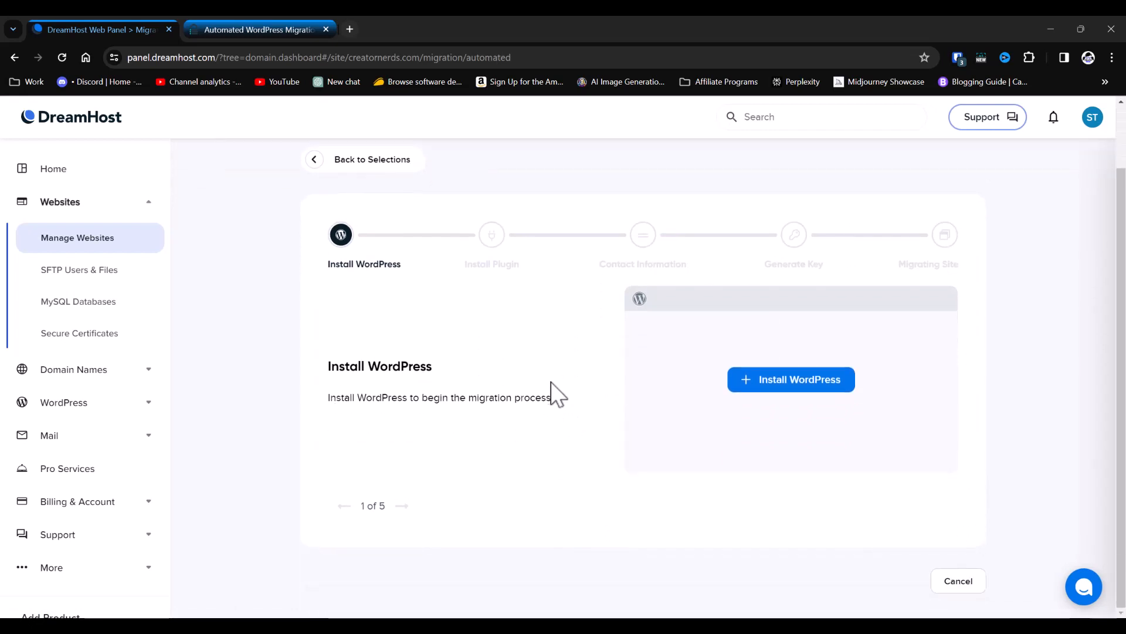
scroll(551, 387, up, 1)
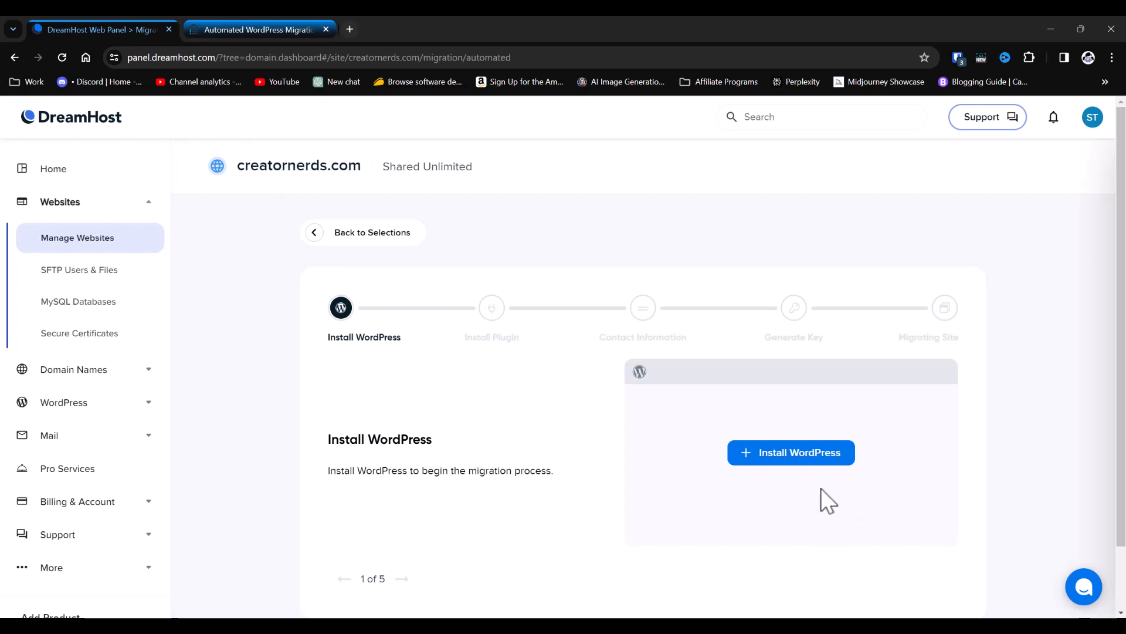
click(798, 459)
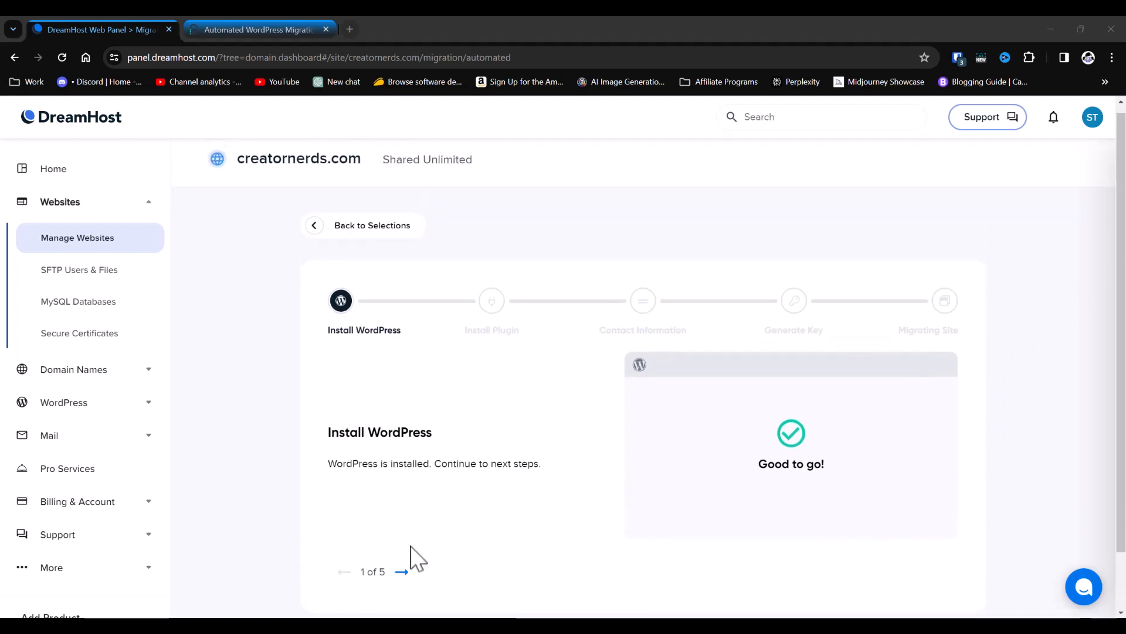
click(403, 572)
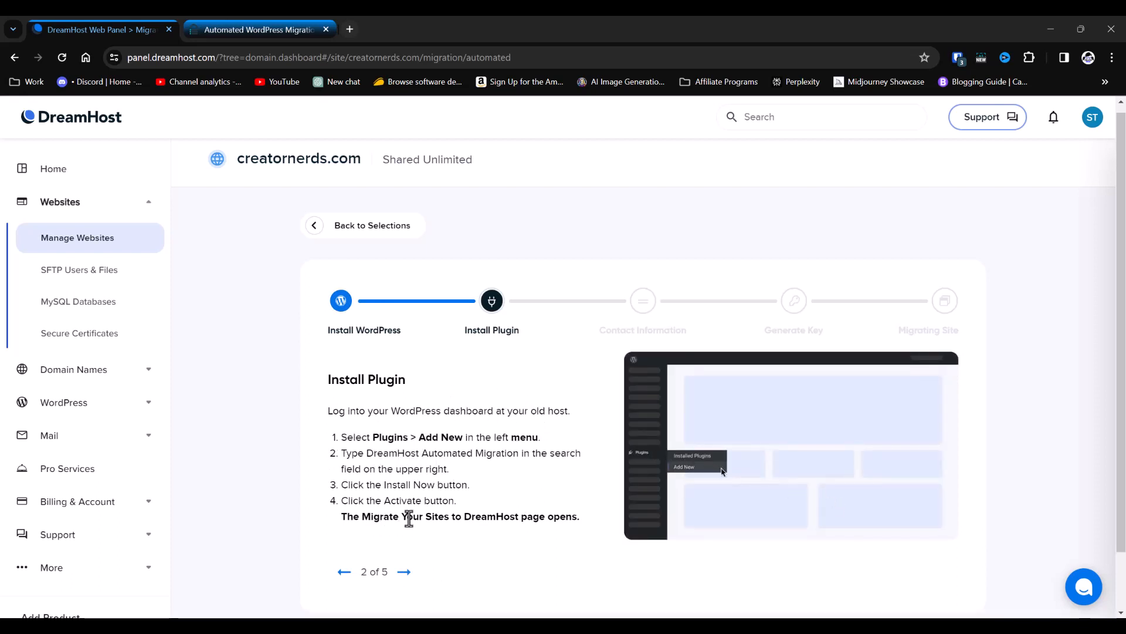
click(404, 573)
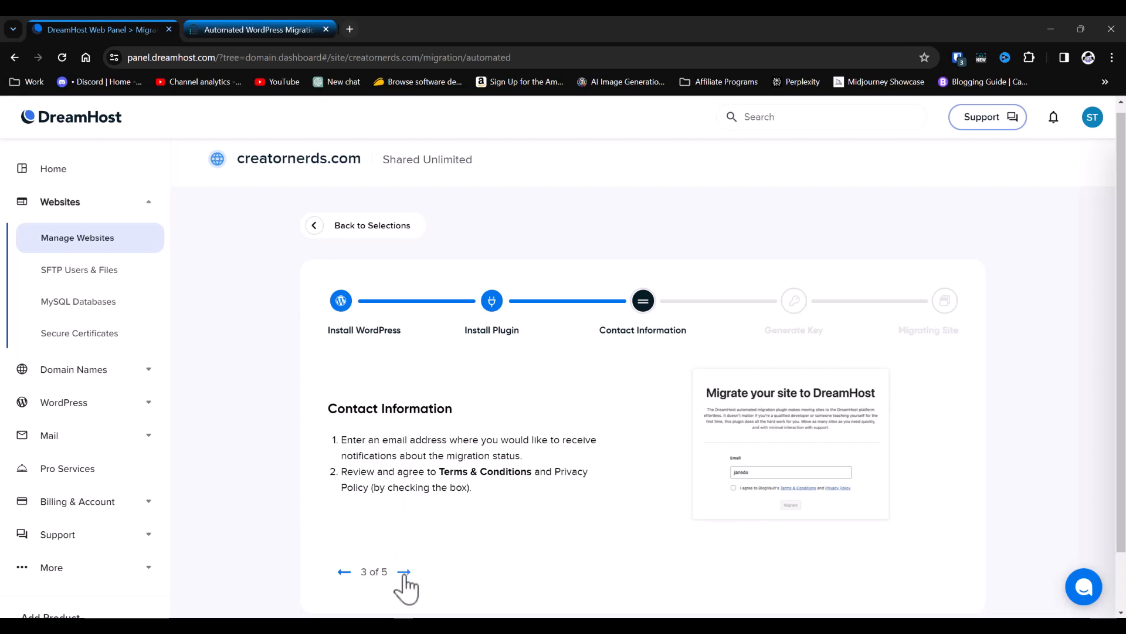
click(403, 572)
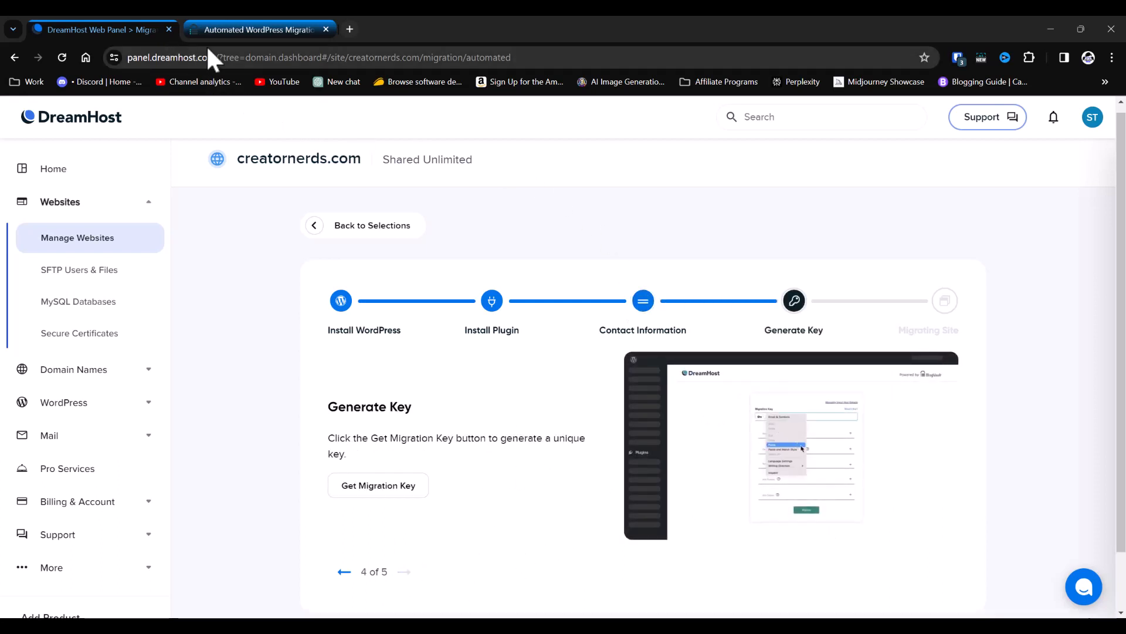
Step: Go back to the DreamHost plugin page in WordPress, re-accept BlogVault's terms and open a fresh migration form
click(291, 32)
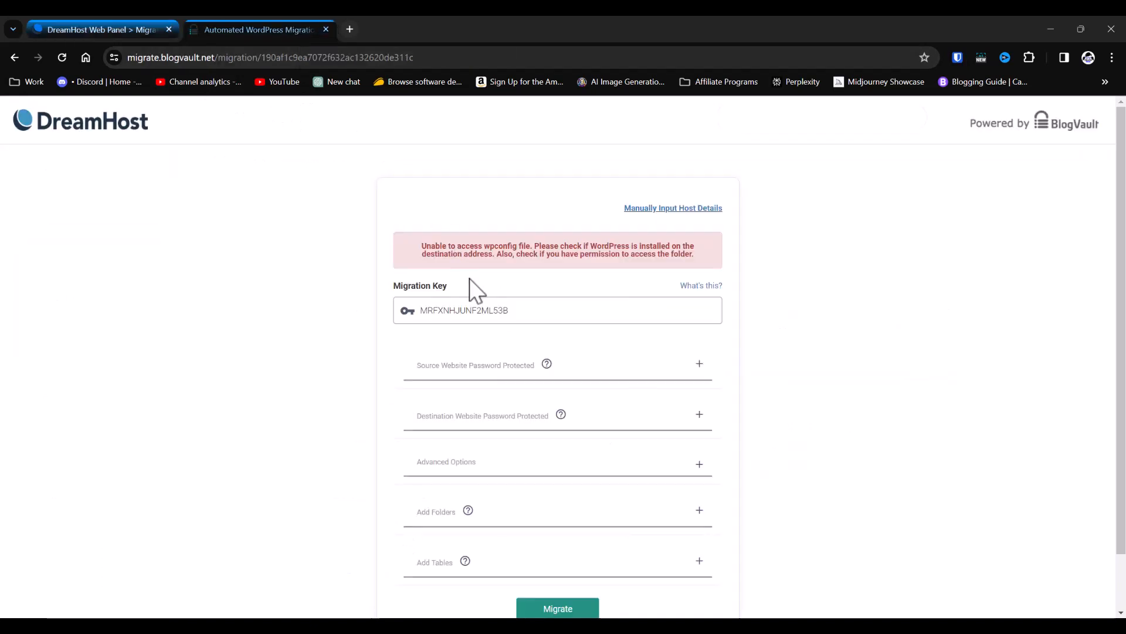
scroll(535, 495, down, 2)
scroll(537, 487, up, 2)
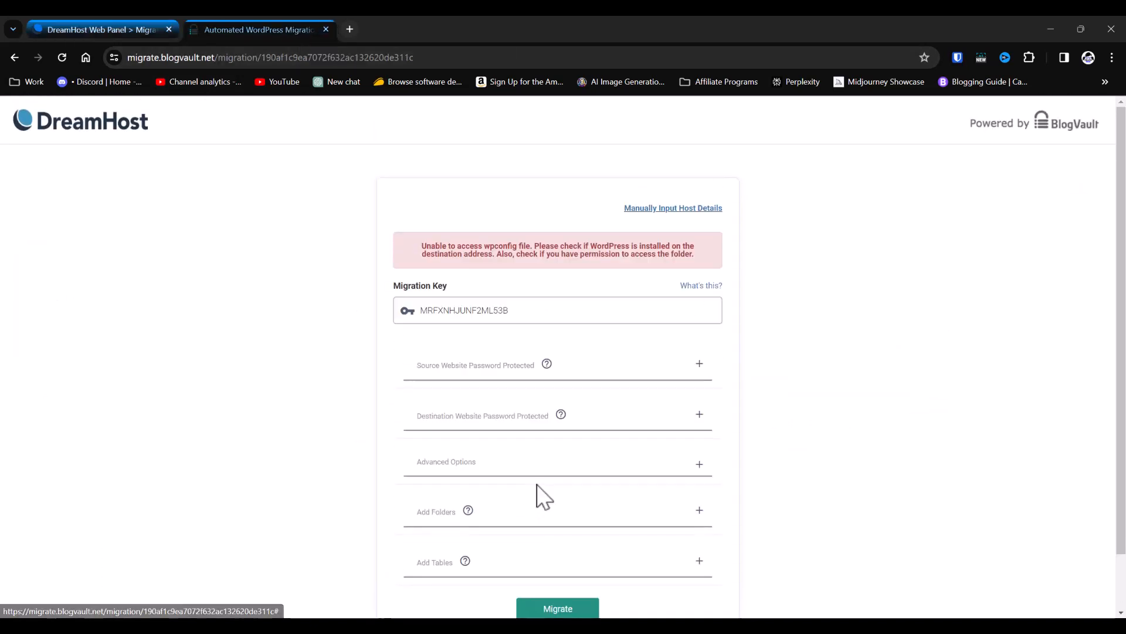
click(15, 57)
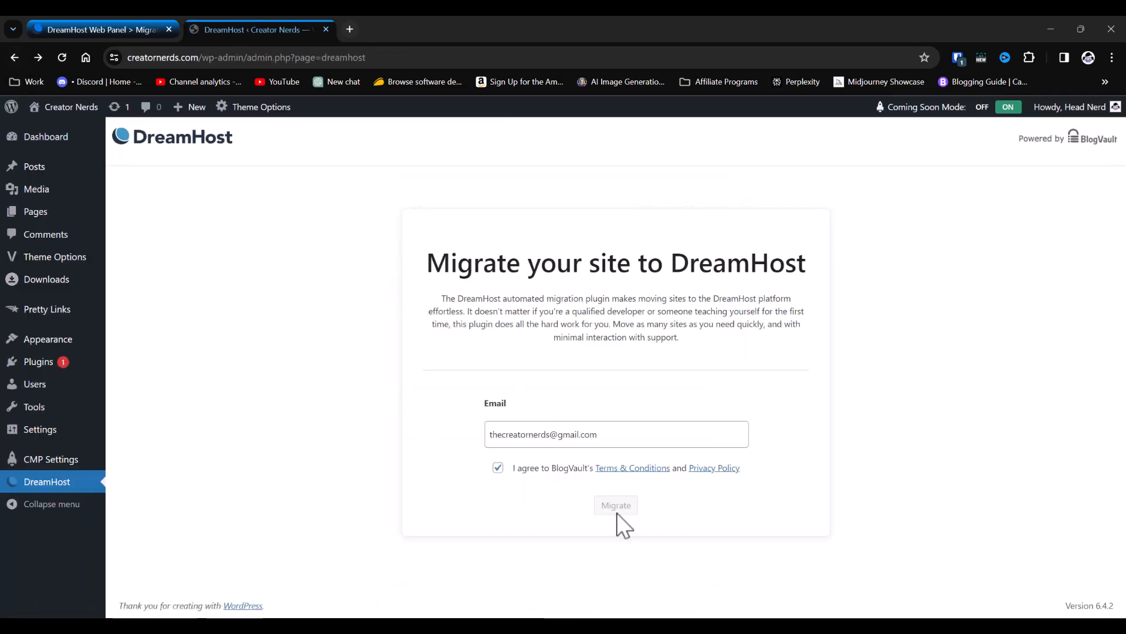
click(616, 440)
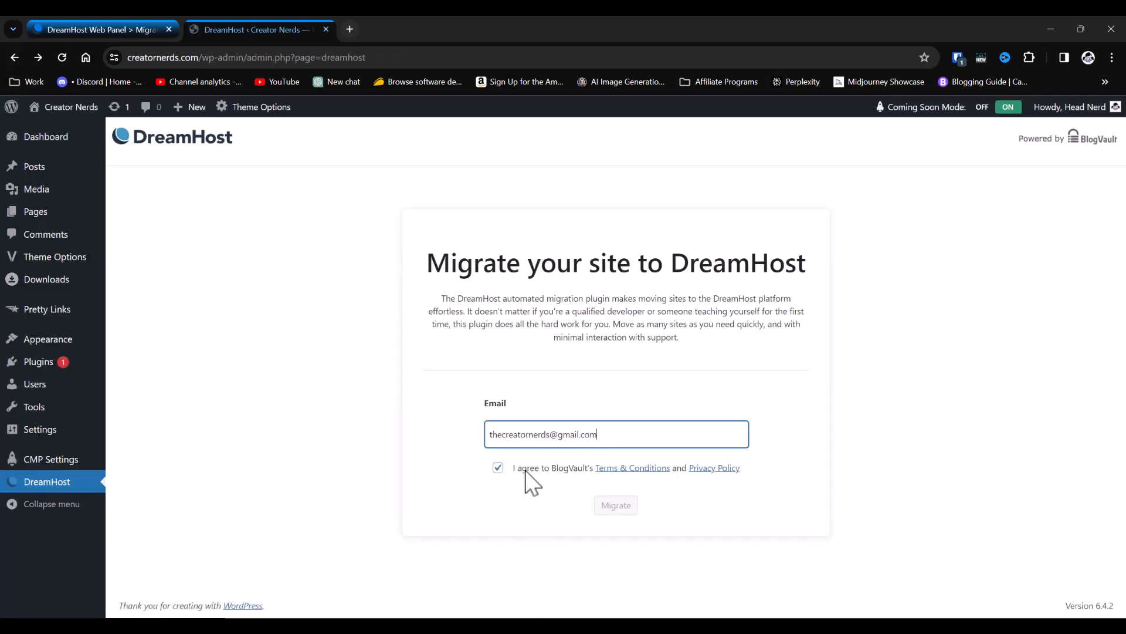
click(499, 470)
click(499, 470)
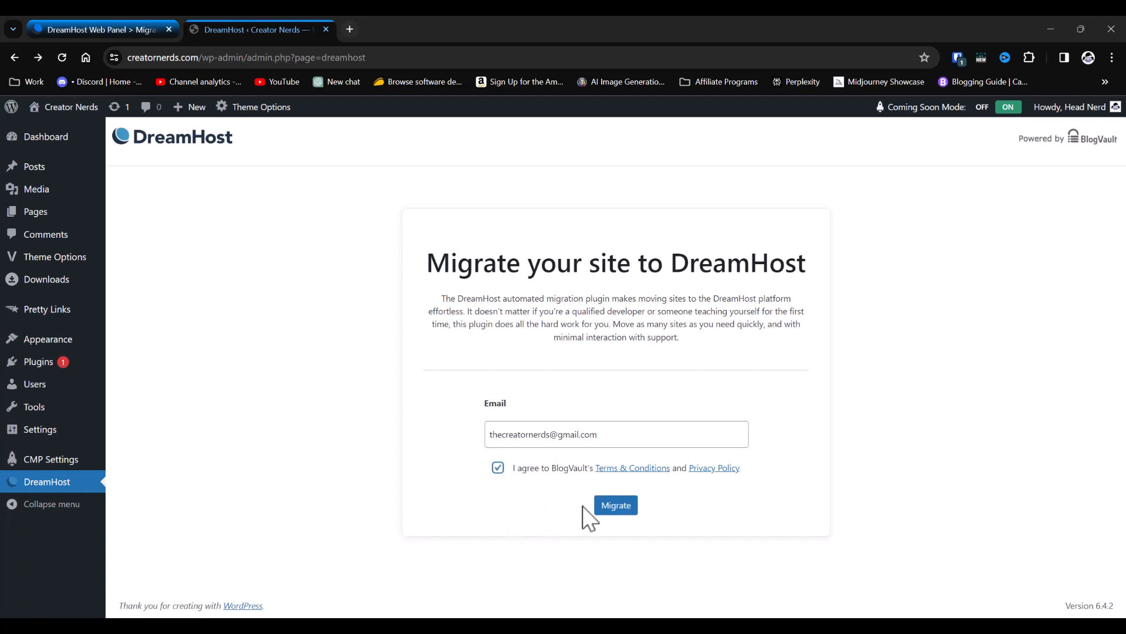
click(616, 508)
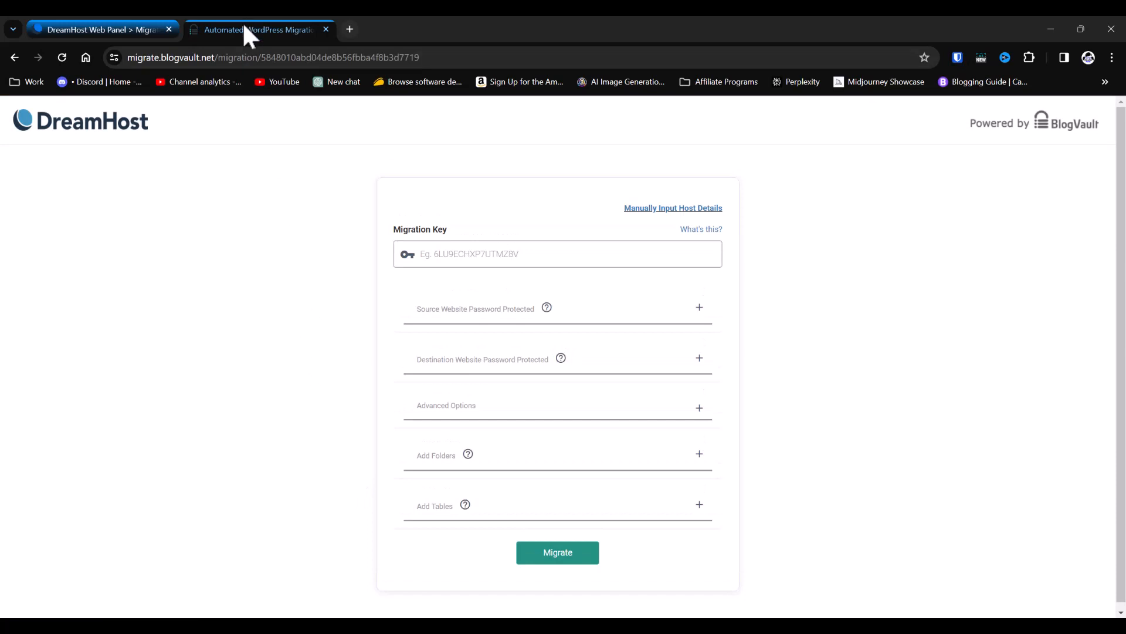
Step: Generate a new migration key in the DreamHost panel and copy it
click(106, 28)
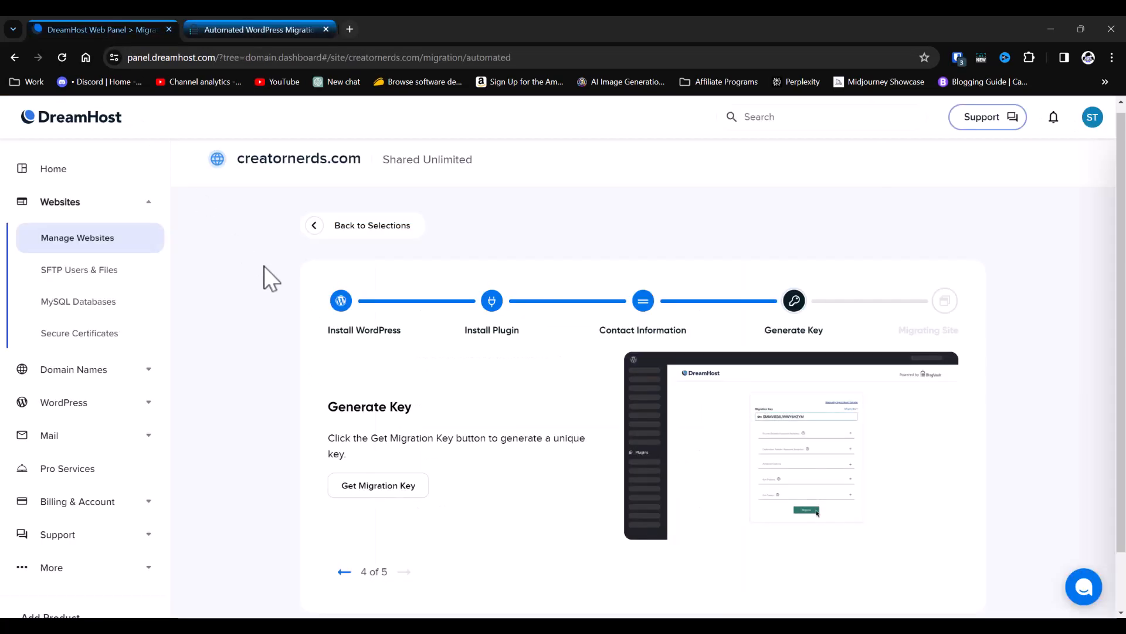
click(379, 489)
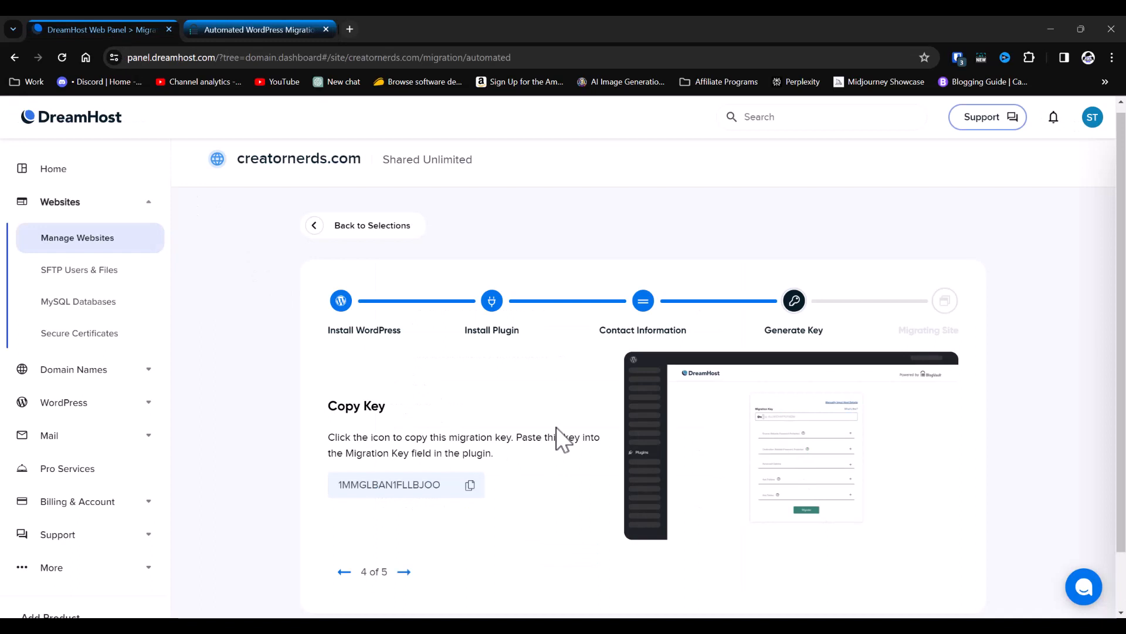
click(470, 484)
Step: Paste the new migration key into the BlogVault form and start the migration
click(273, 31)
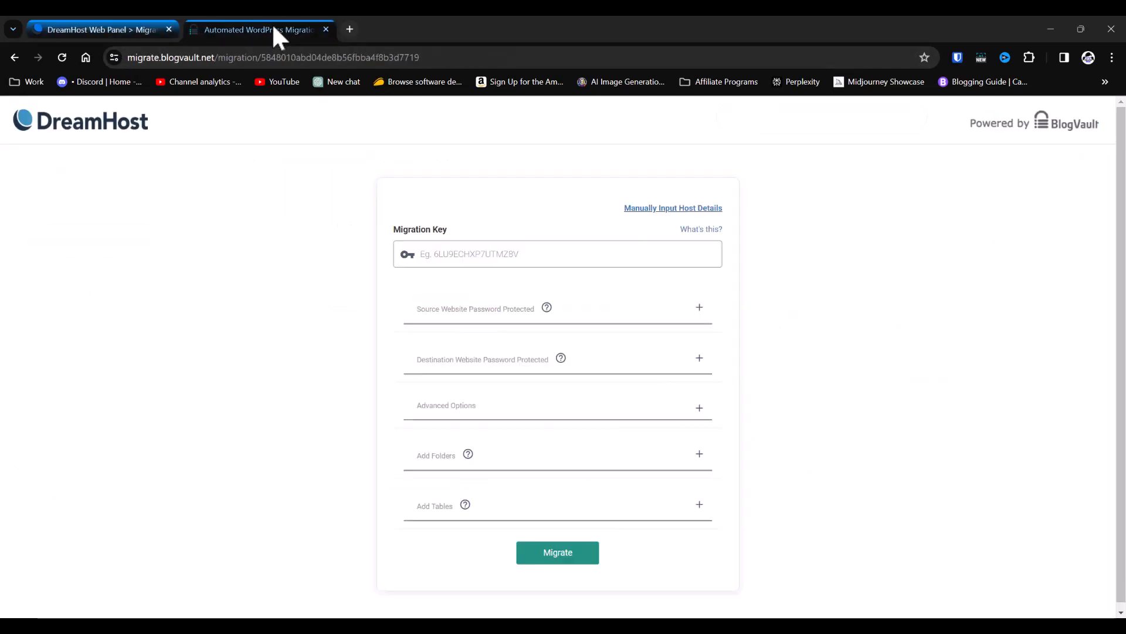
click(460, 259)
right_click(461, 260)
click(522, 391)
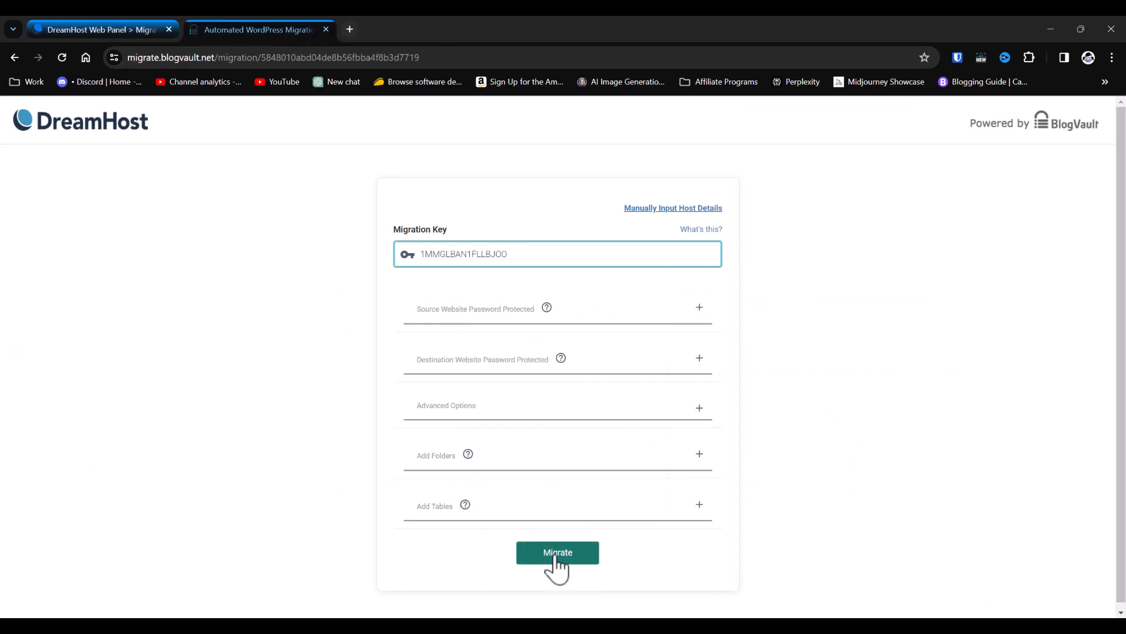
click(555, 556)
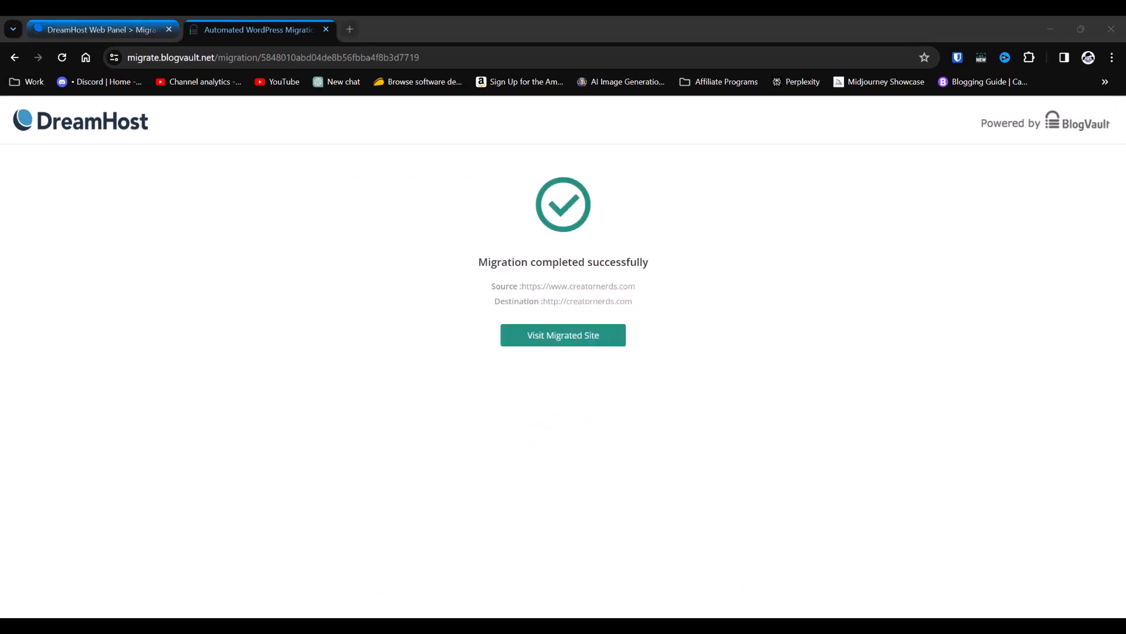
Step: Raise the computer's sound volume slightly
click(992, 628)
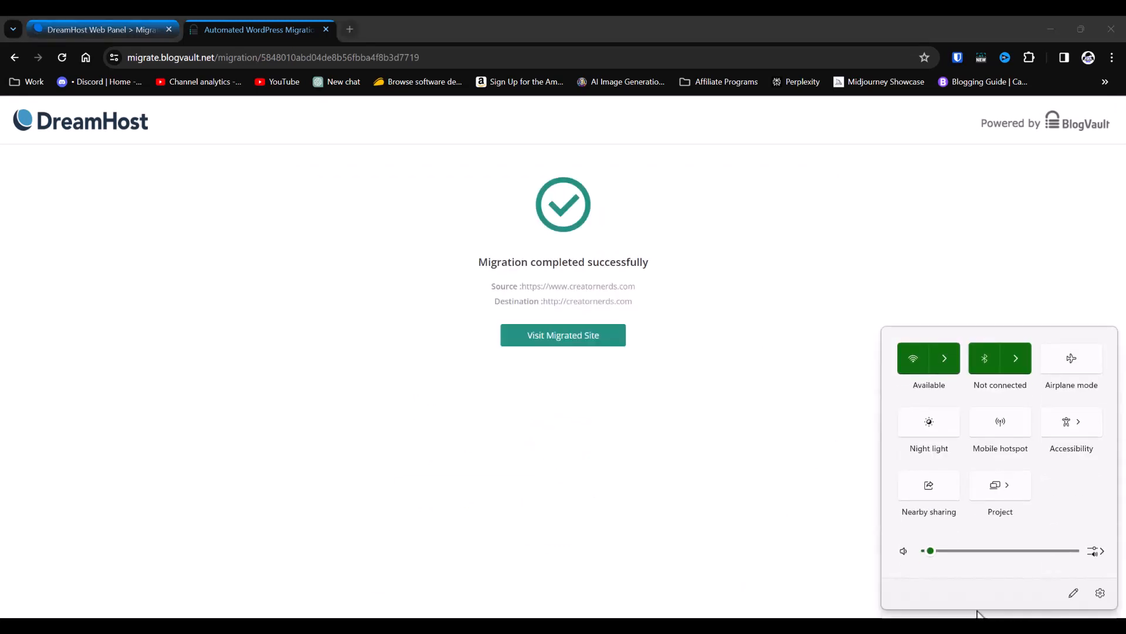
drag(931, 551, 942, 551)
click(830, 585)
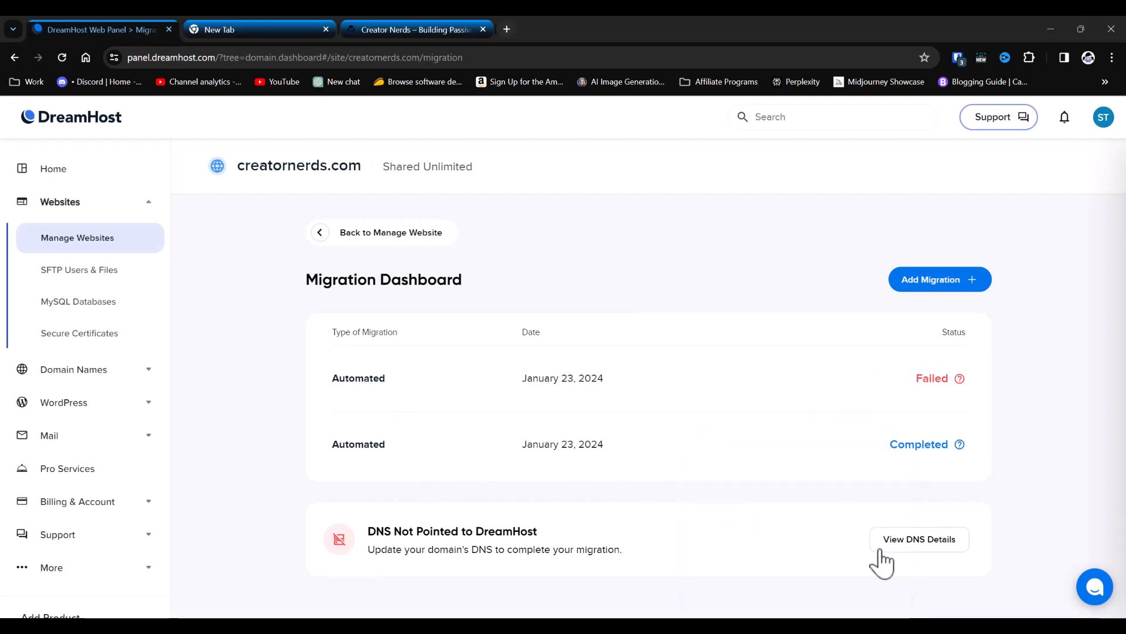
Step: Open DreamHost's DNS details for creatornerds.com, check the domain's Namecheap nameserver settings, and copy the first DreamHost nameserver, ns1.dreamhost.com
click(914, 550)
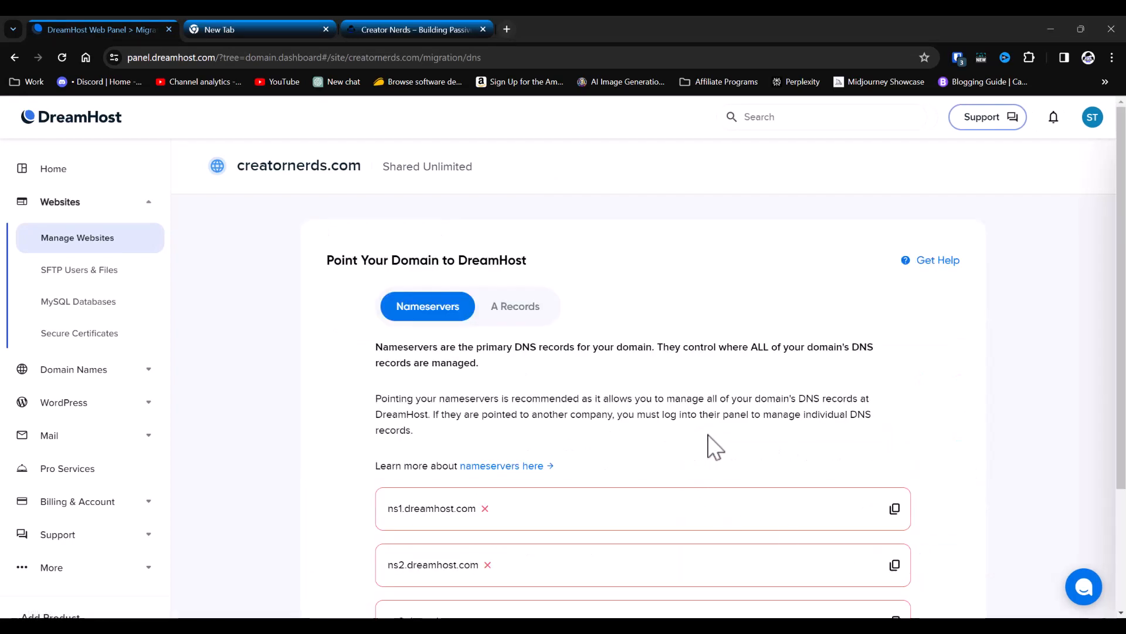
scroll(657, 416, down, 3)
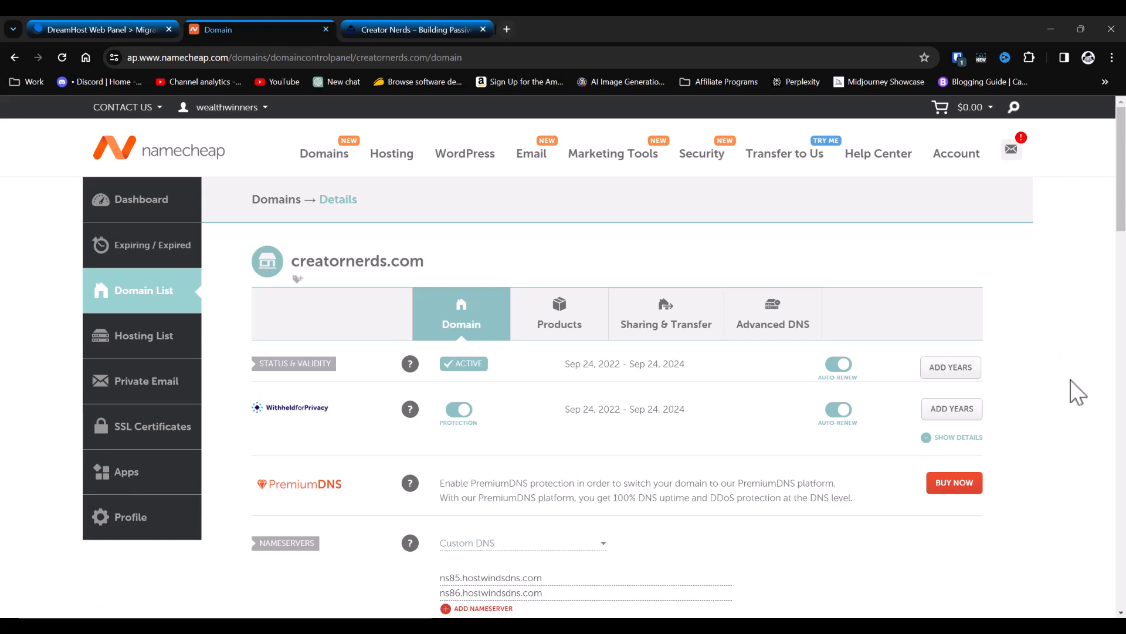
scroll(1085, 407, down, 3)
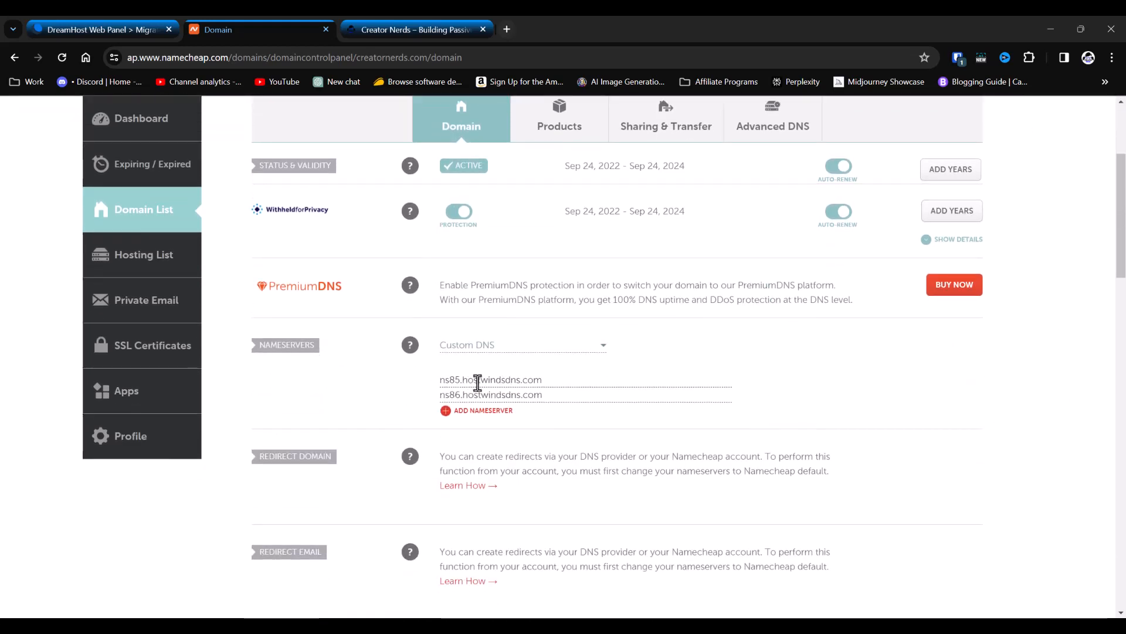
click(116, 30)
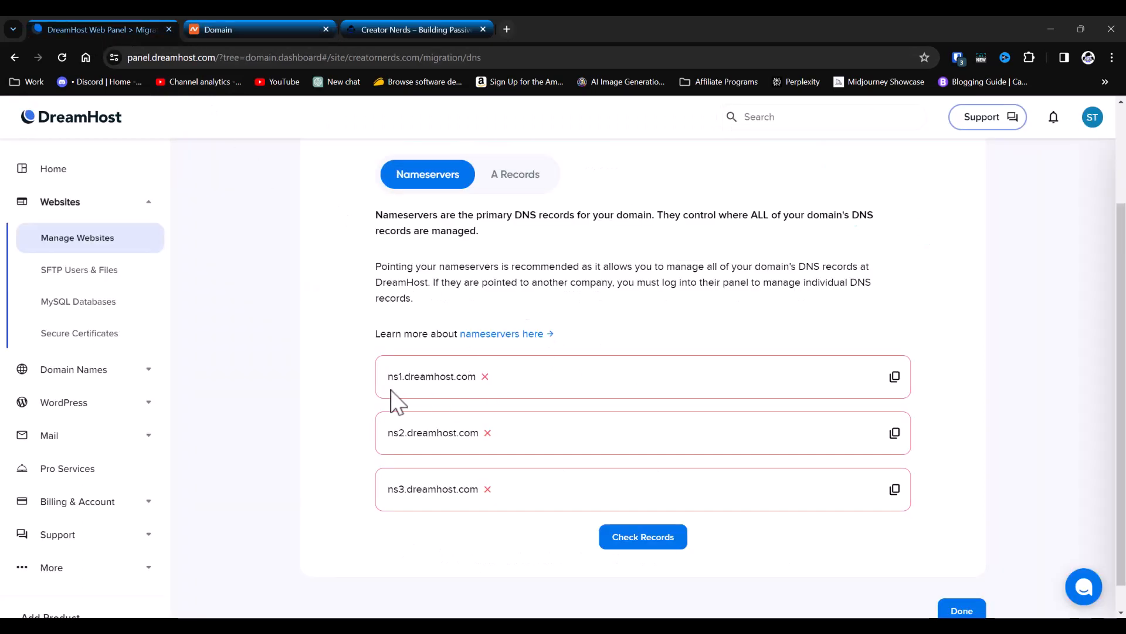
click(894, 377)
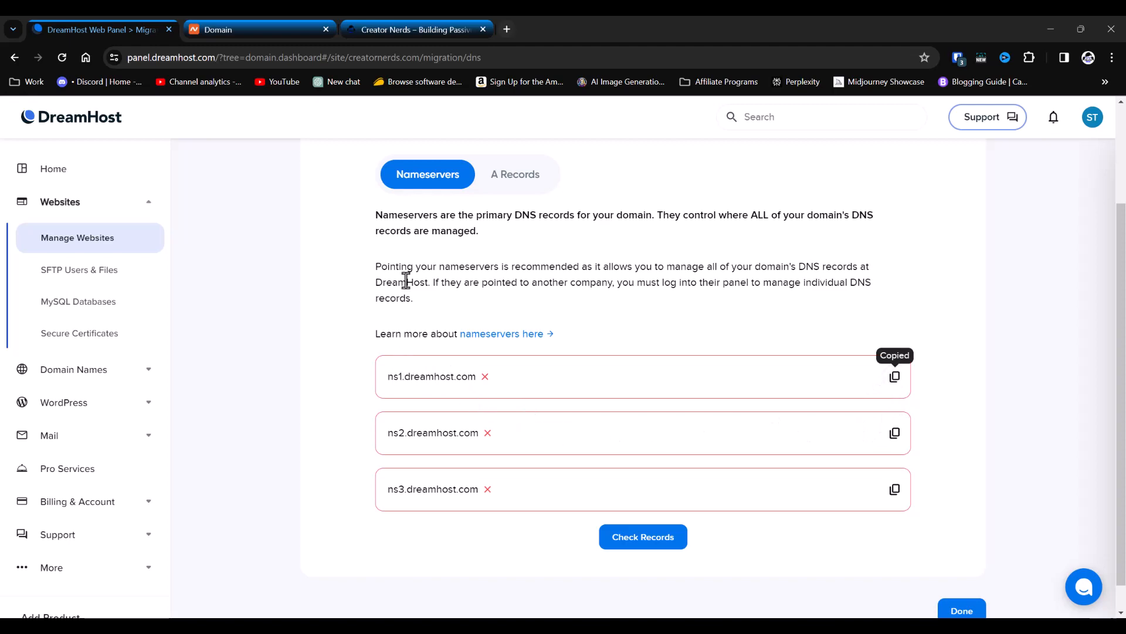
Step: In Namecheap, replace both custom nameservers with ns1.dreamhost.com and add a third nameserver with the same value
click(218, 29)
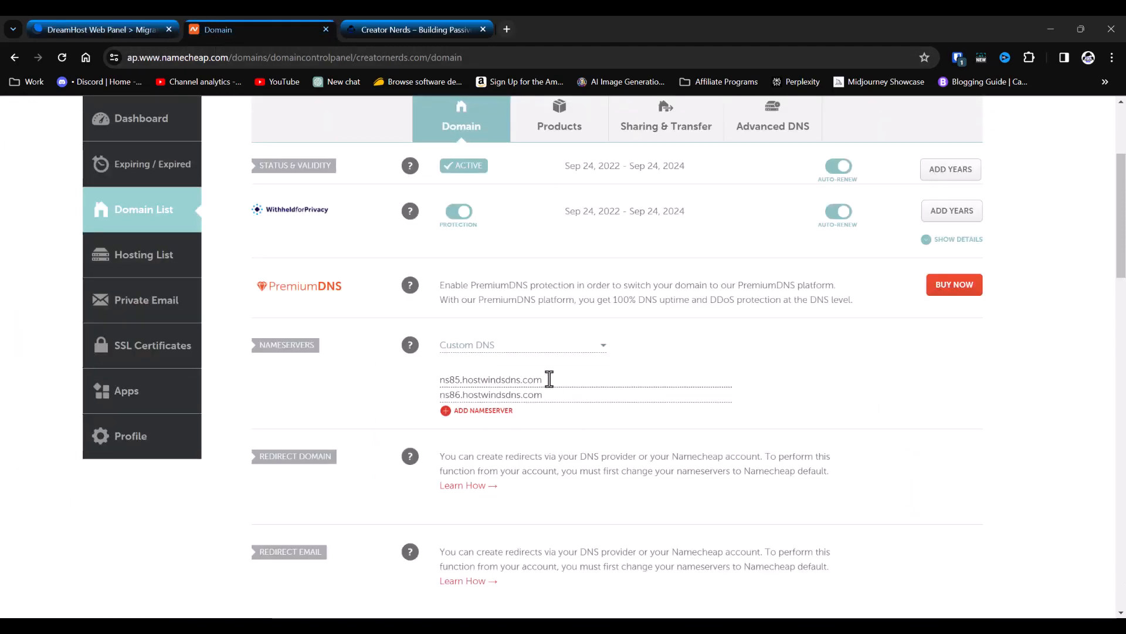
drag(545, 379, 437, 382)
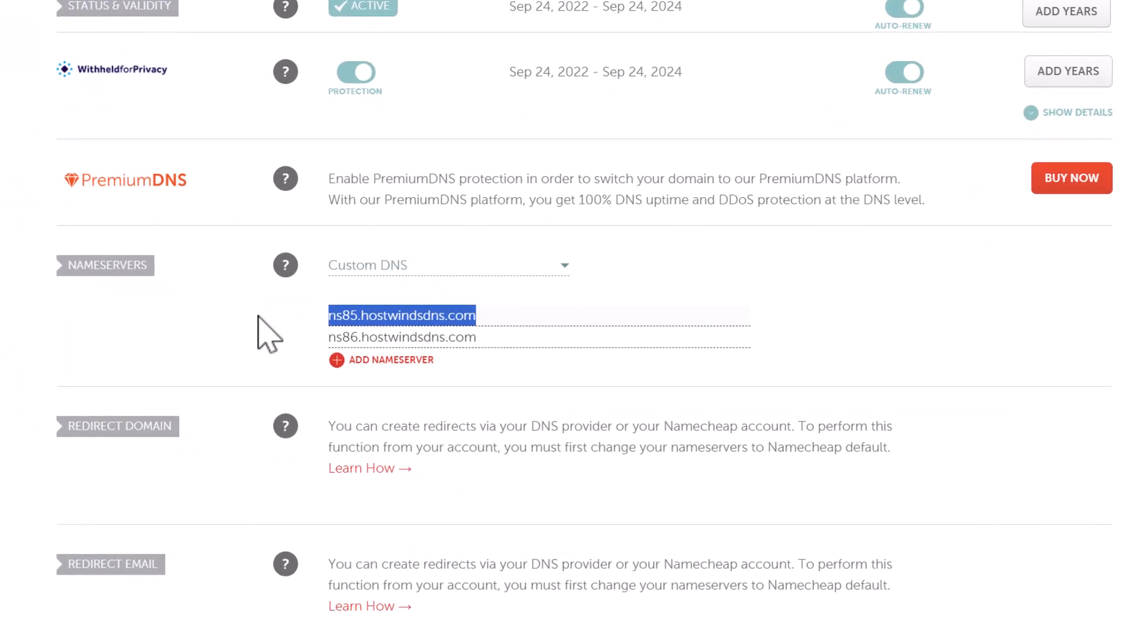
key(ctrl+v)
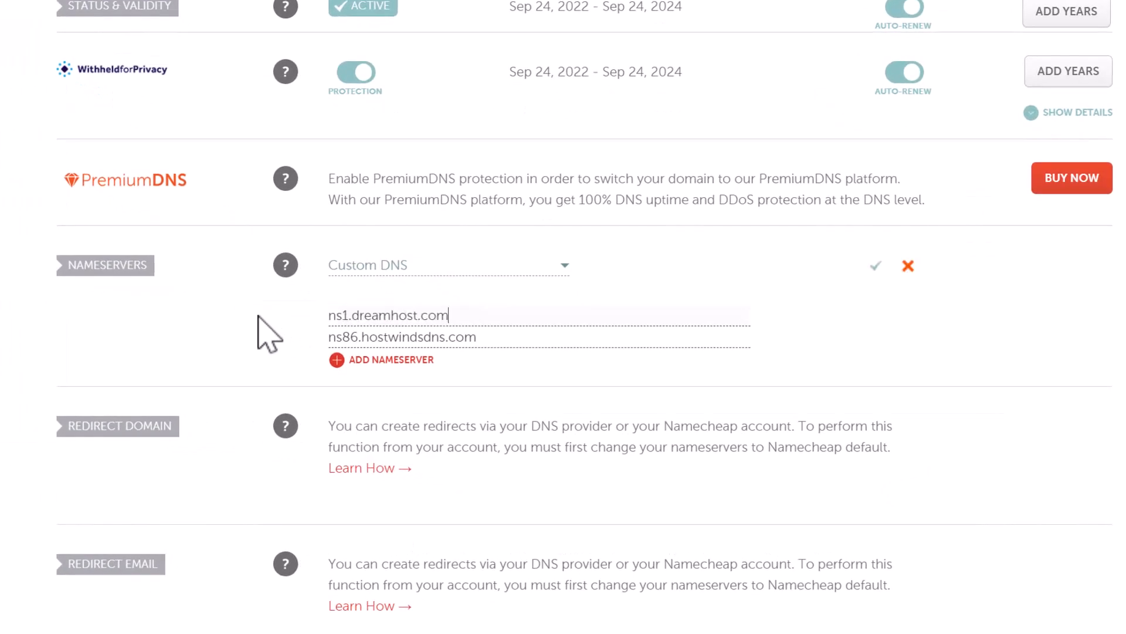
drag(495, 335, 292, 339)
key(ctrl+v)
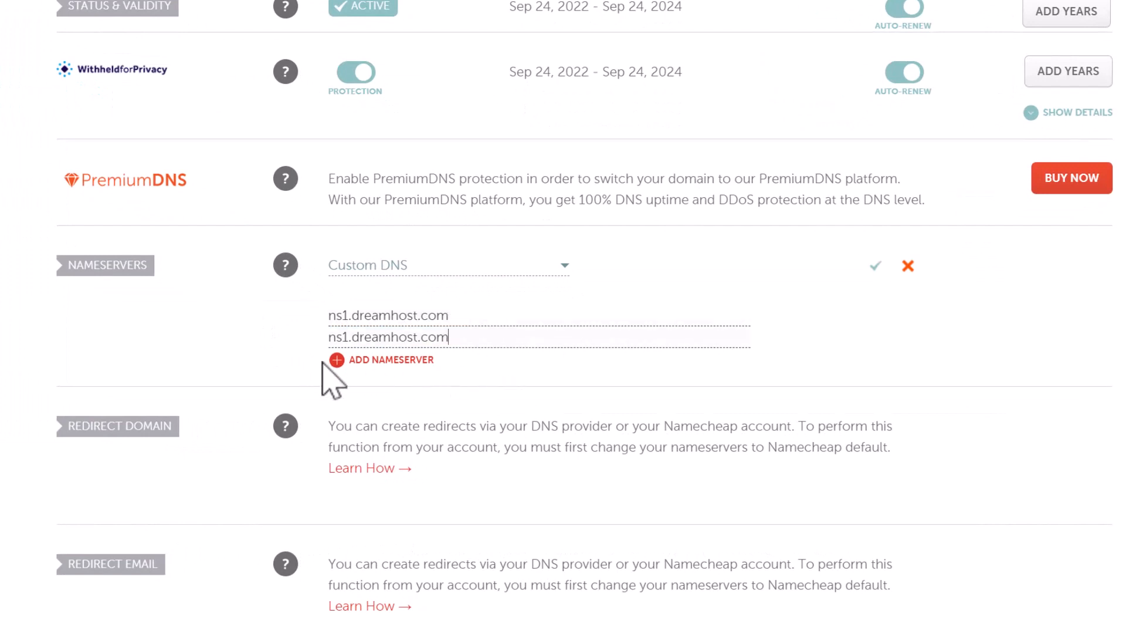
click(338, 361)
click(433, 359)
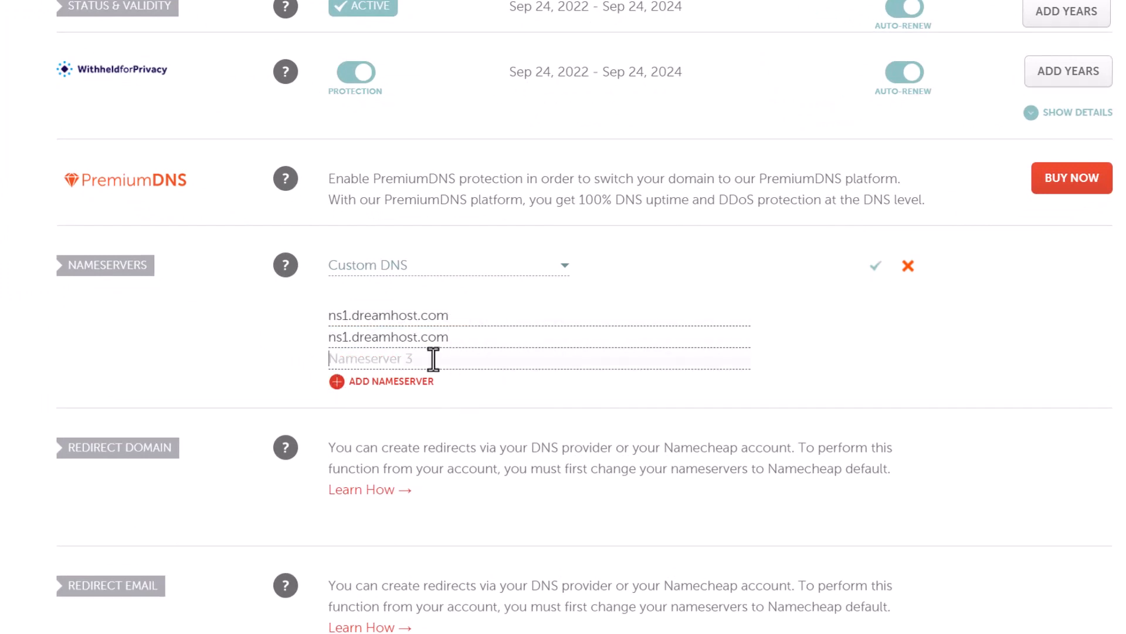
key(ctrl+v)
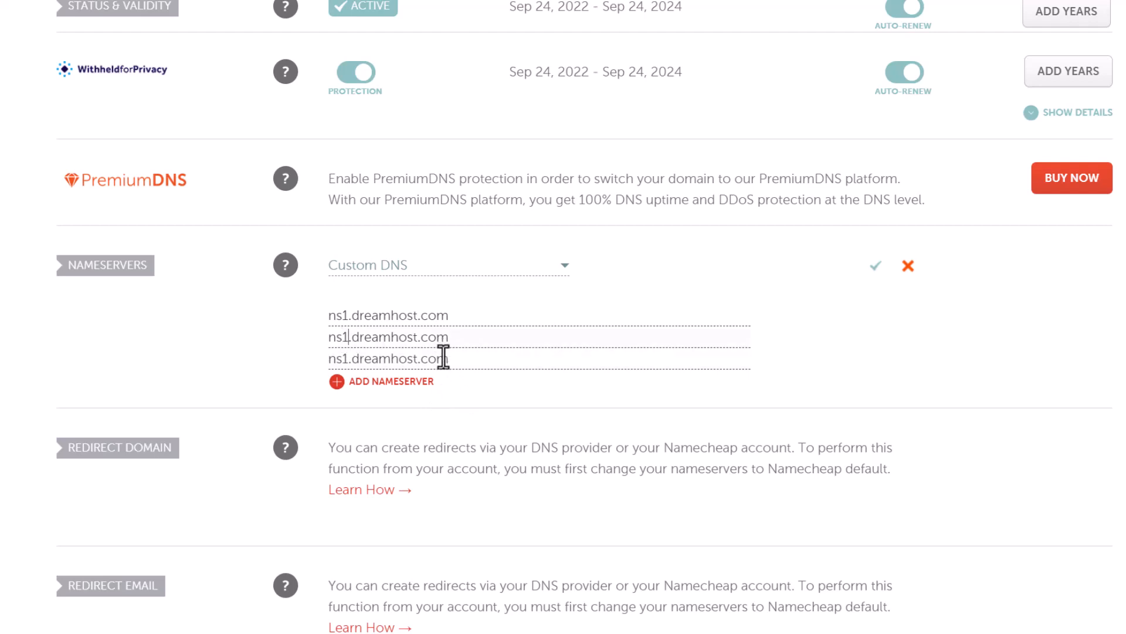
Step: Change the second nameserver to ns2.dreamhost.com and the third to ns3.dreamhost.com, and save the nameserver settings
key(BackSpace)
text(2)
key(BackSpace)
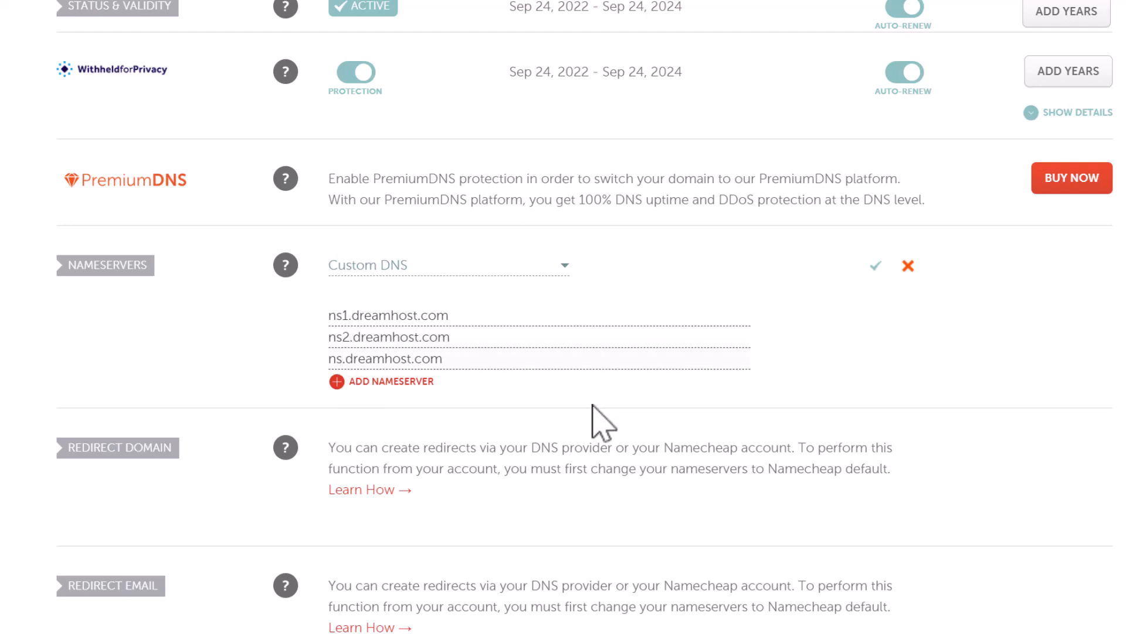
text(3)
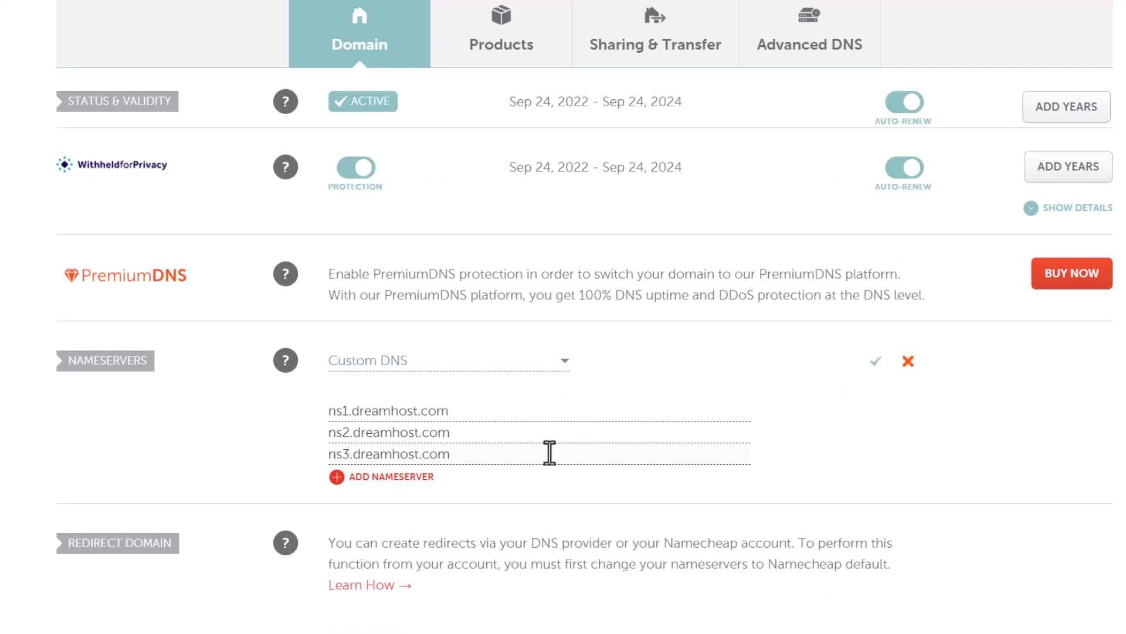
click(875, 362)
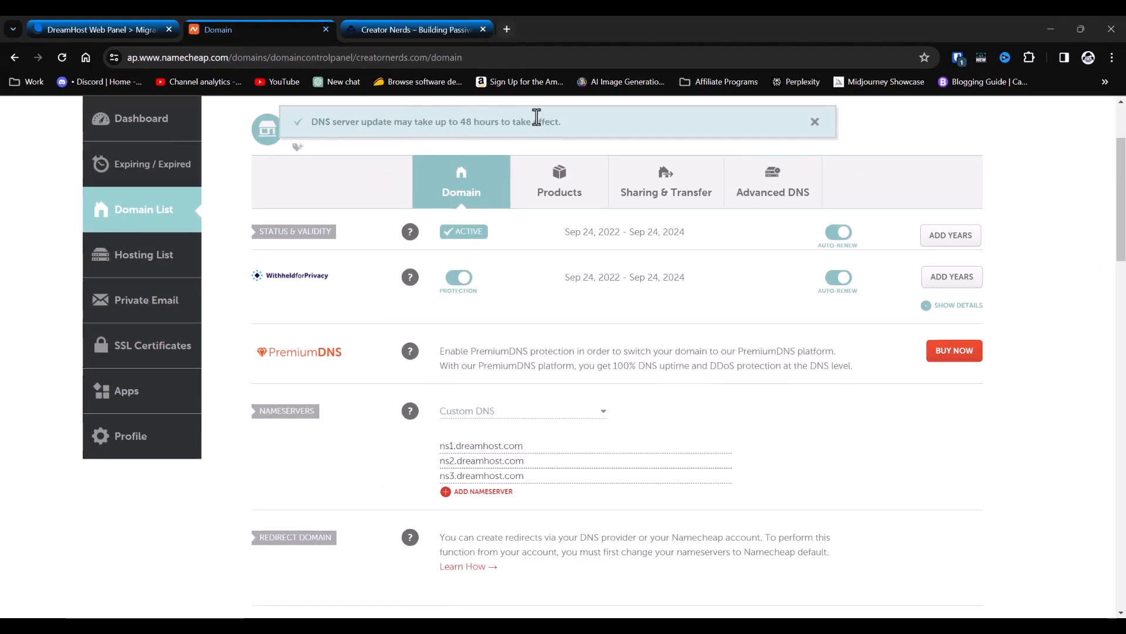
Step: Return to DreamHost, finish the DNS instructions and leave the migration dashboard for the website management page
click(111, 29)
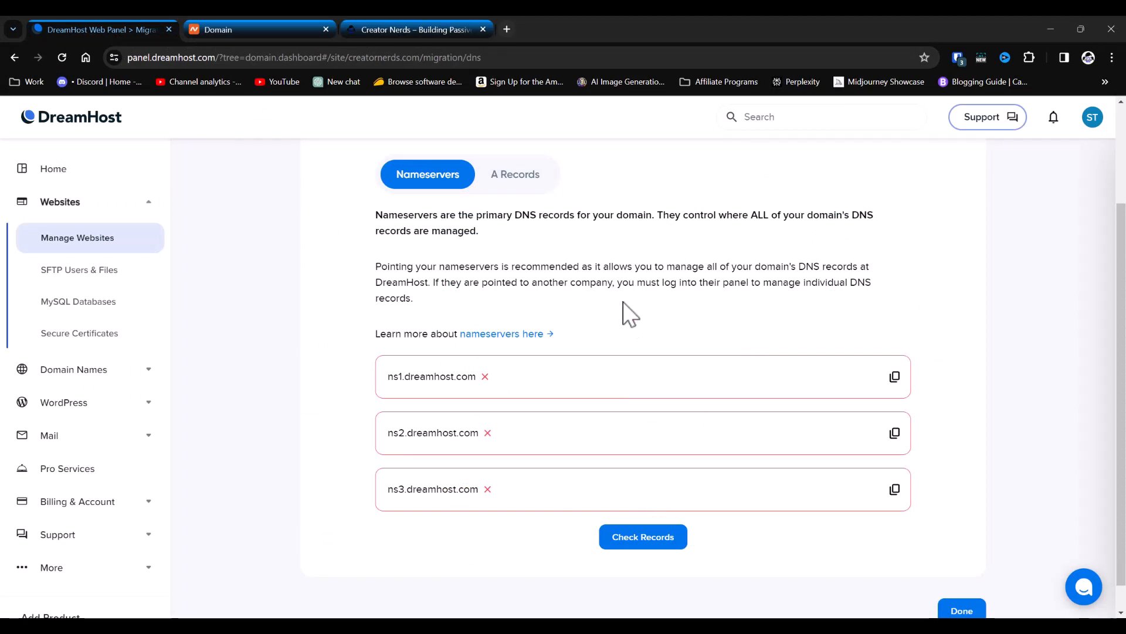
click(962, 609)
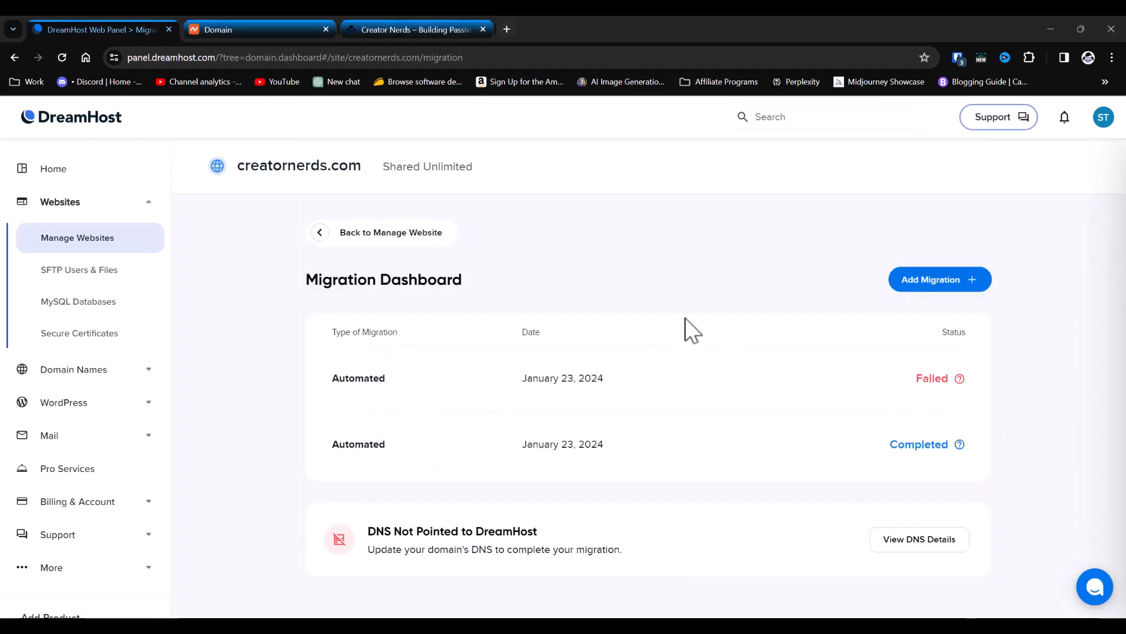
click(321, 233)
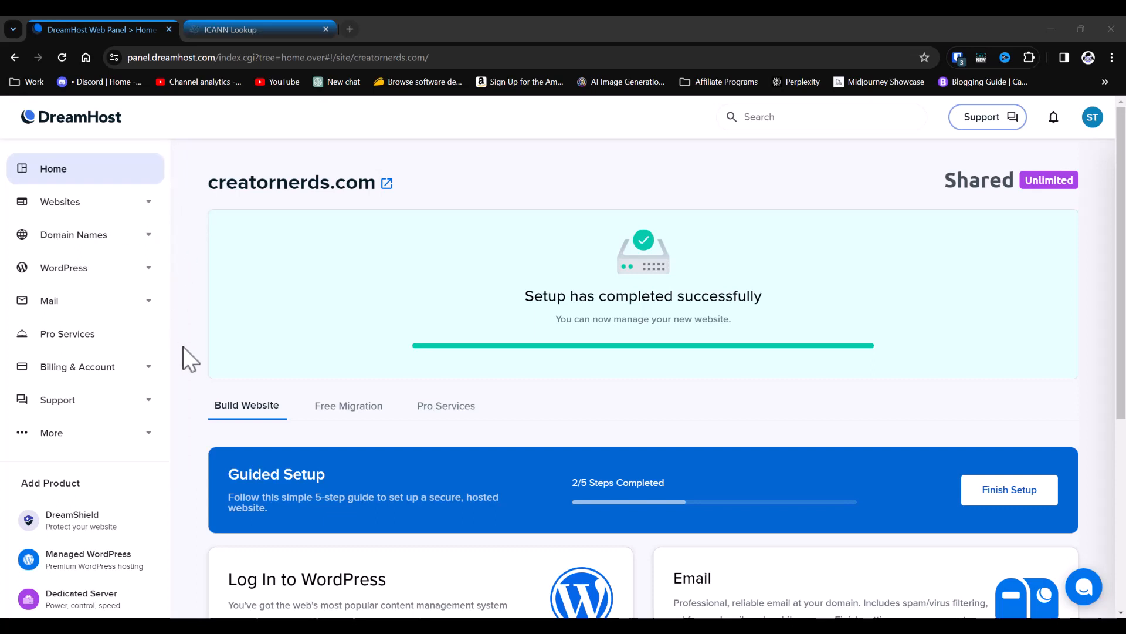
Step: Open the DNS page of creatornerds.com from the managed websites list and review its records and nameservers in use
click(149, 202)
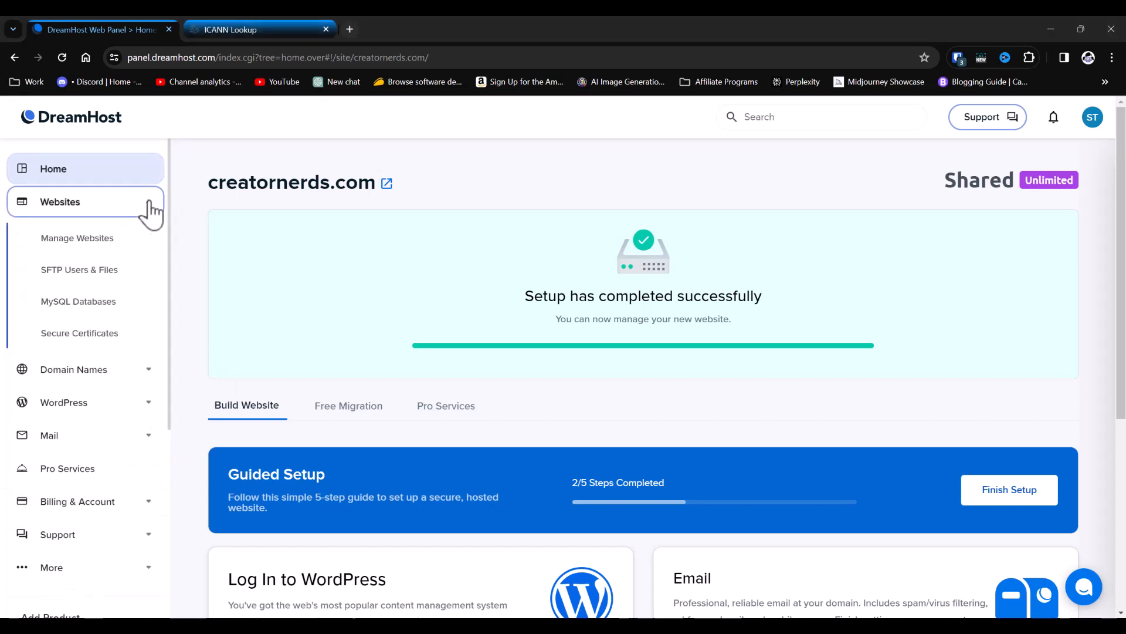
click(76, 247)
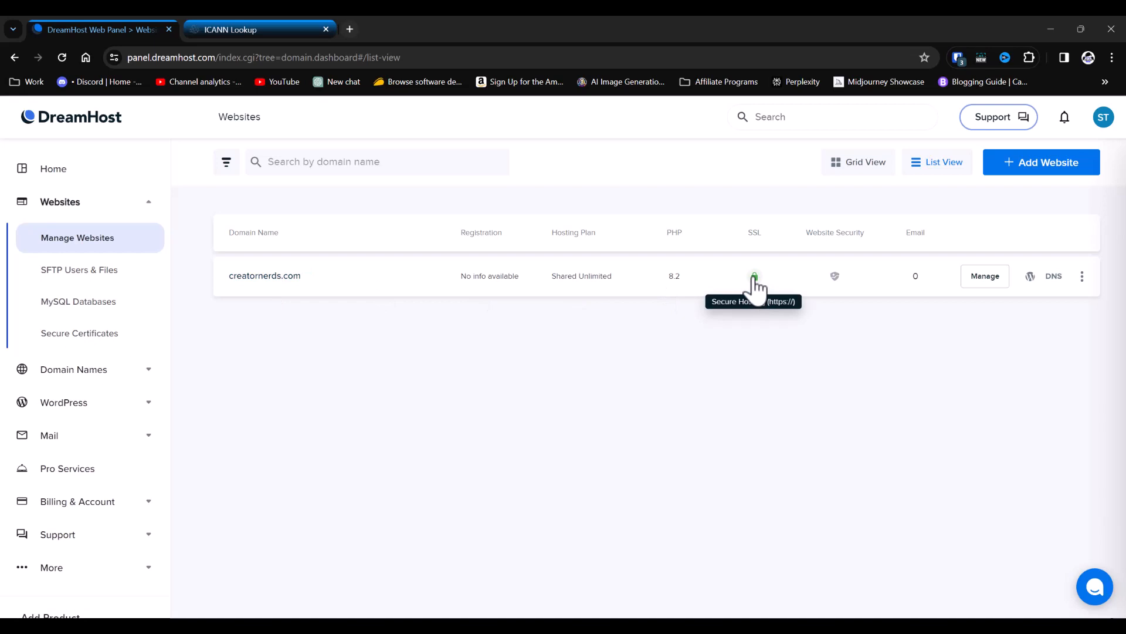
click(1054, 277)
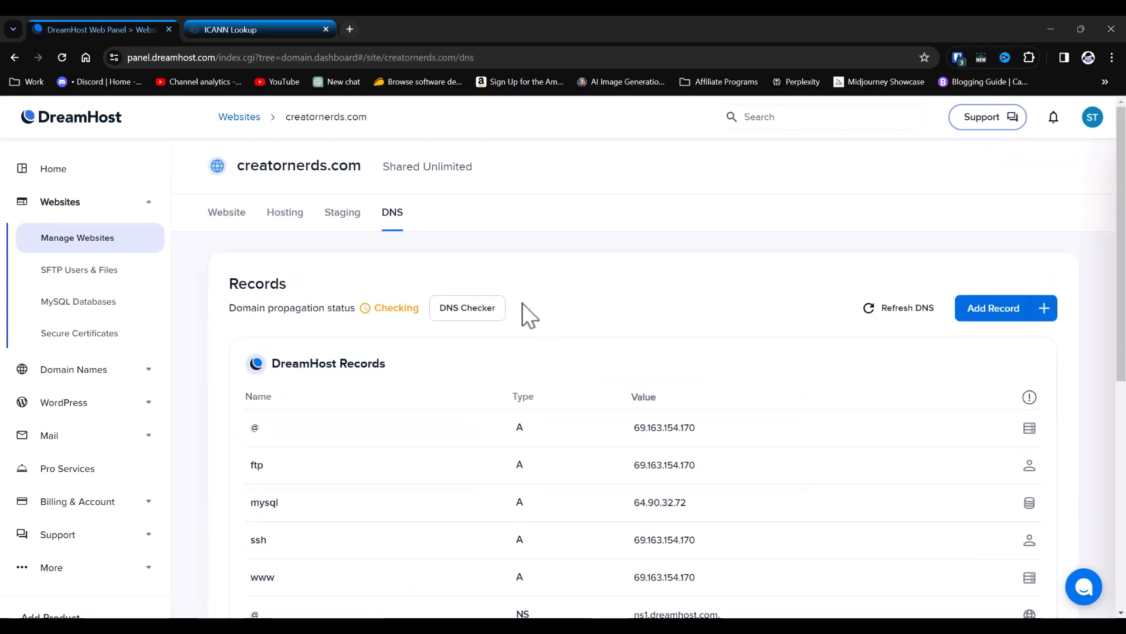
scroll(498, 416, down, 3)
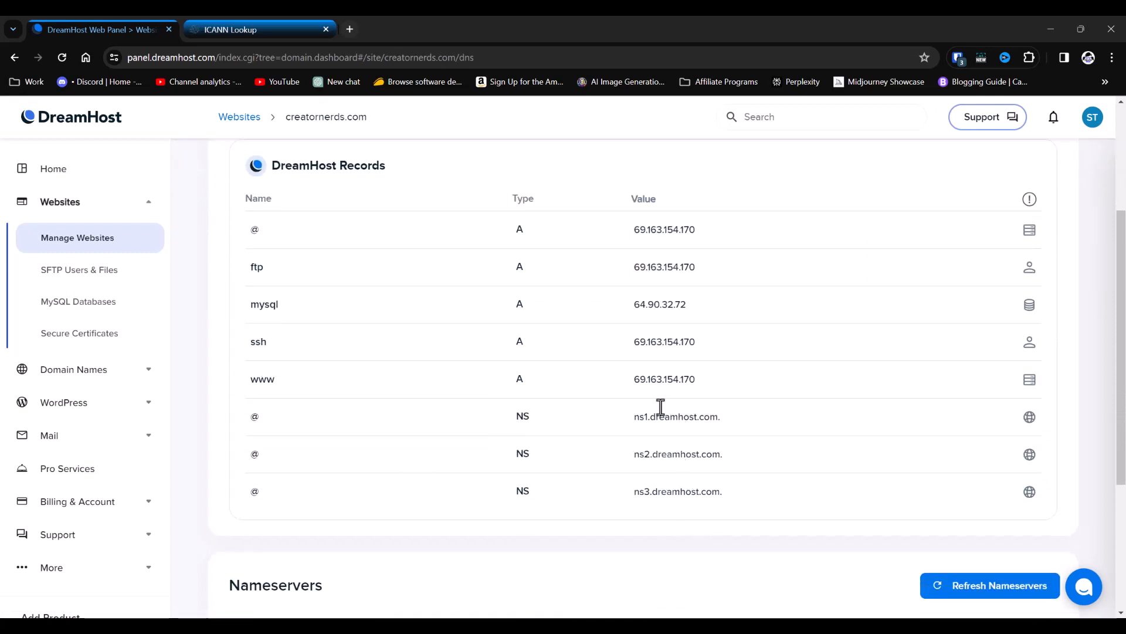
scroll(635, 434, down, 4)
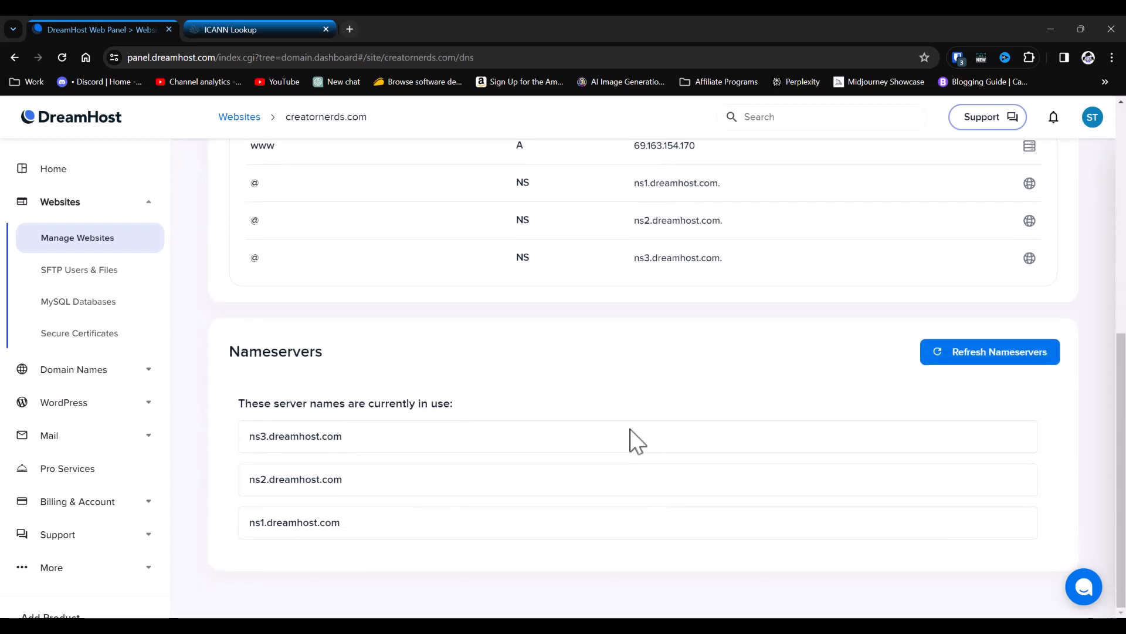
scroll(666, 419, up, 7)
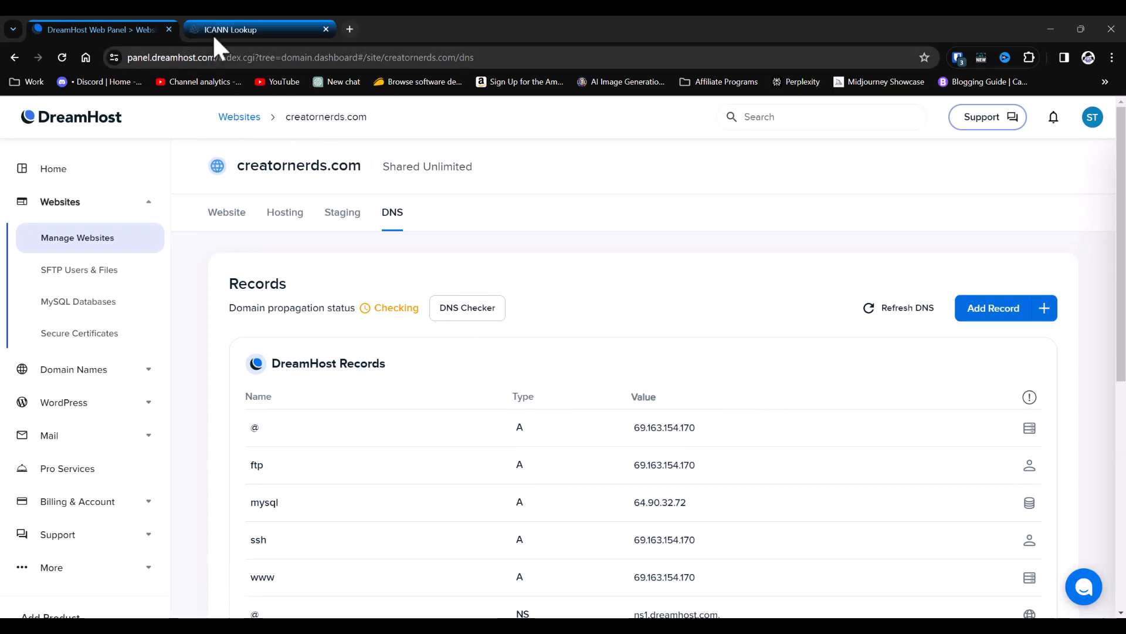
click(228, 30)
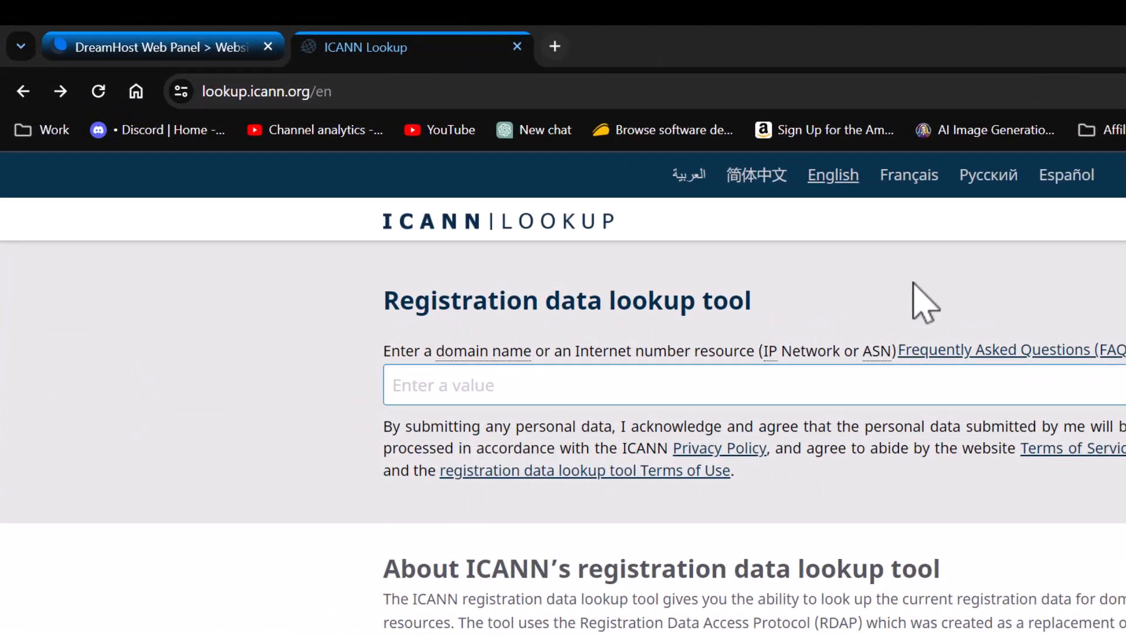
click(702, 395)
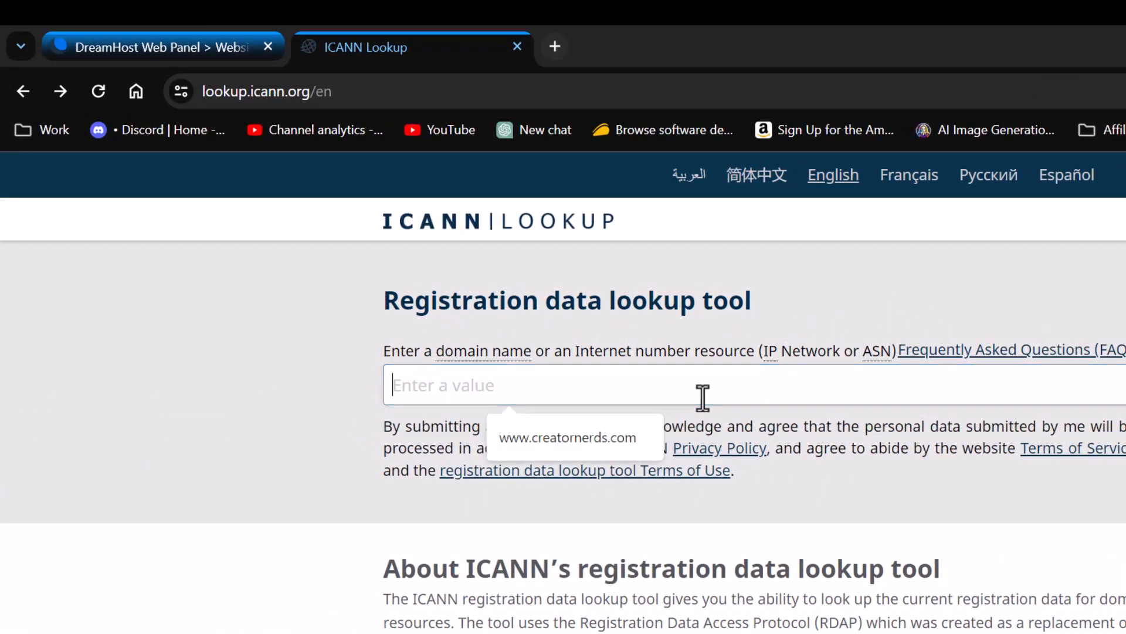
click(569, 437)
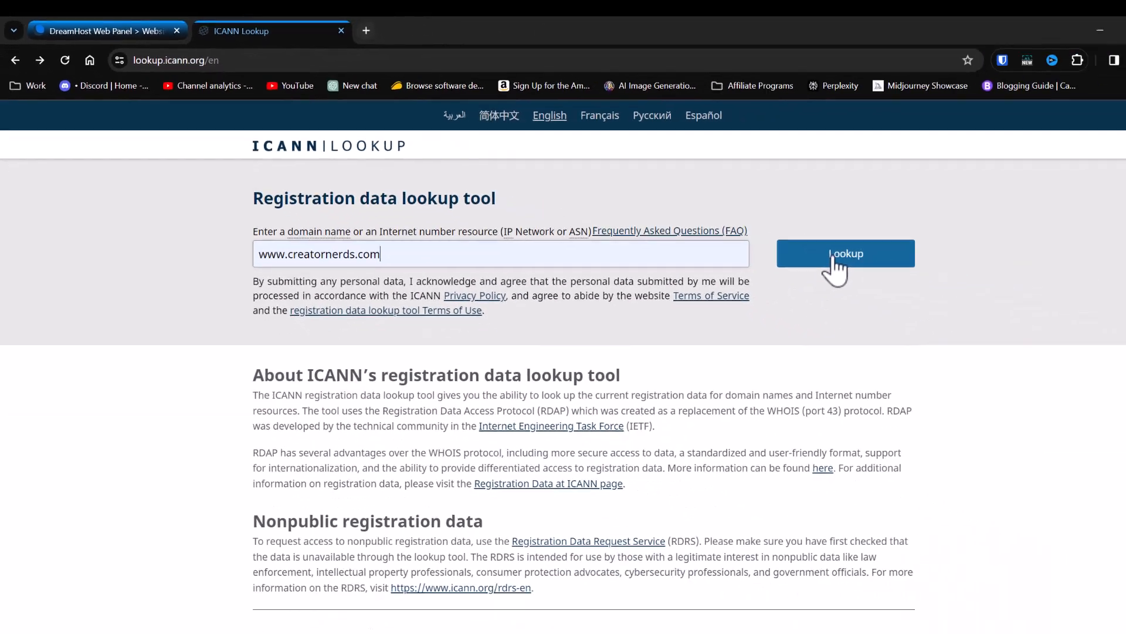
click(832, 256)
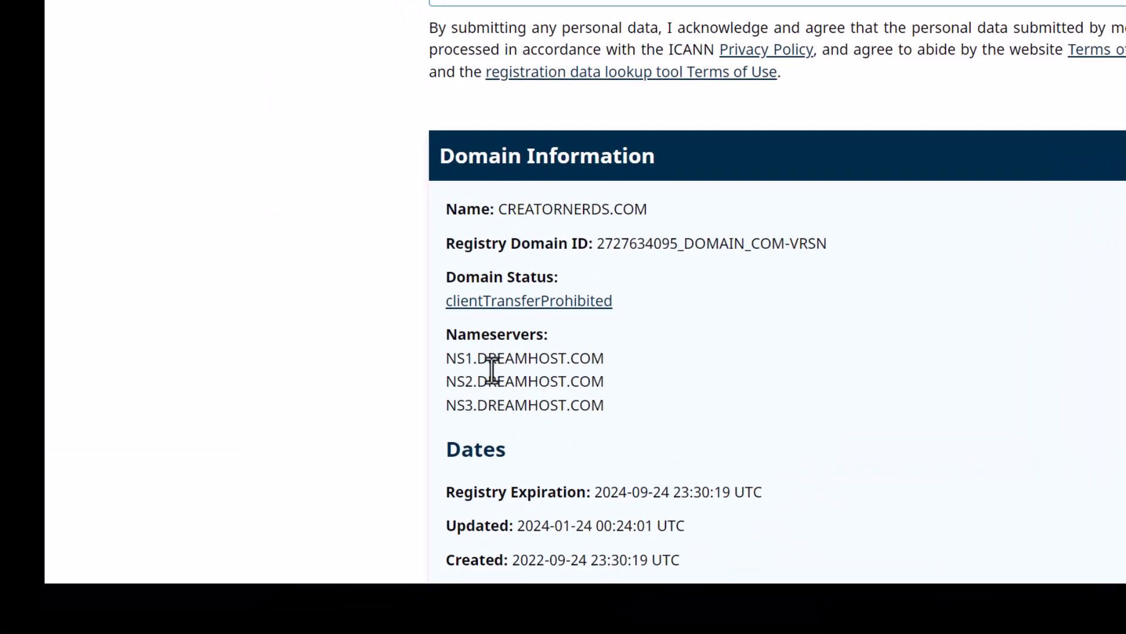
scroll(646, 357, down, 3)
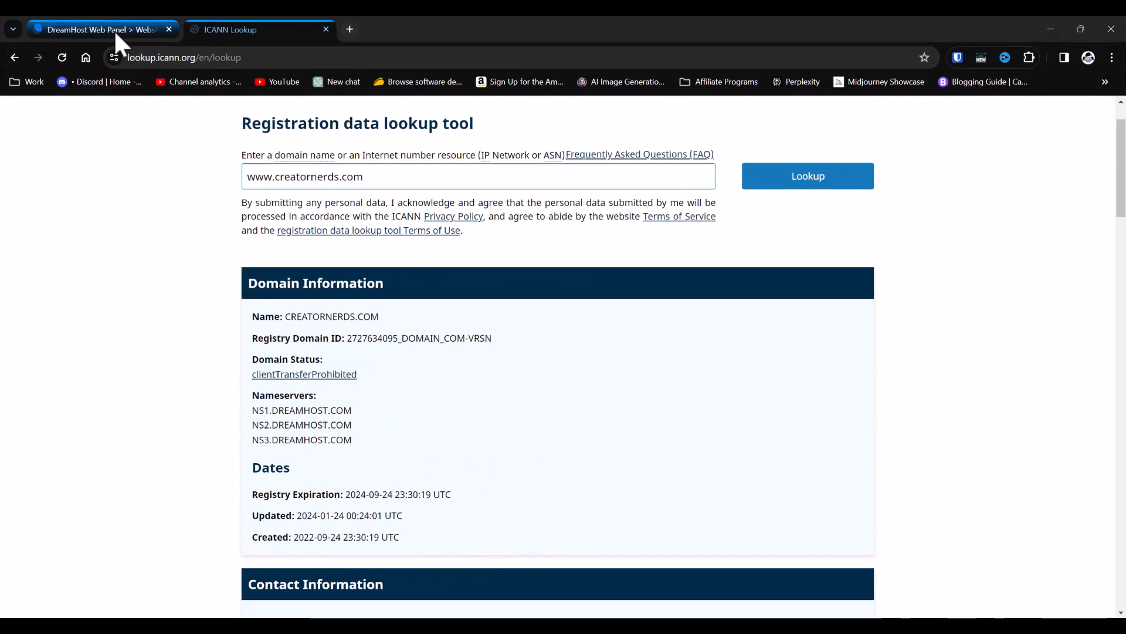
click(114, 29)
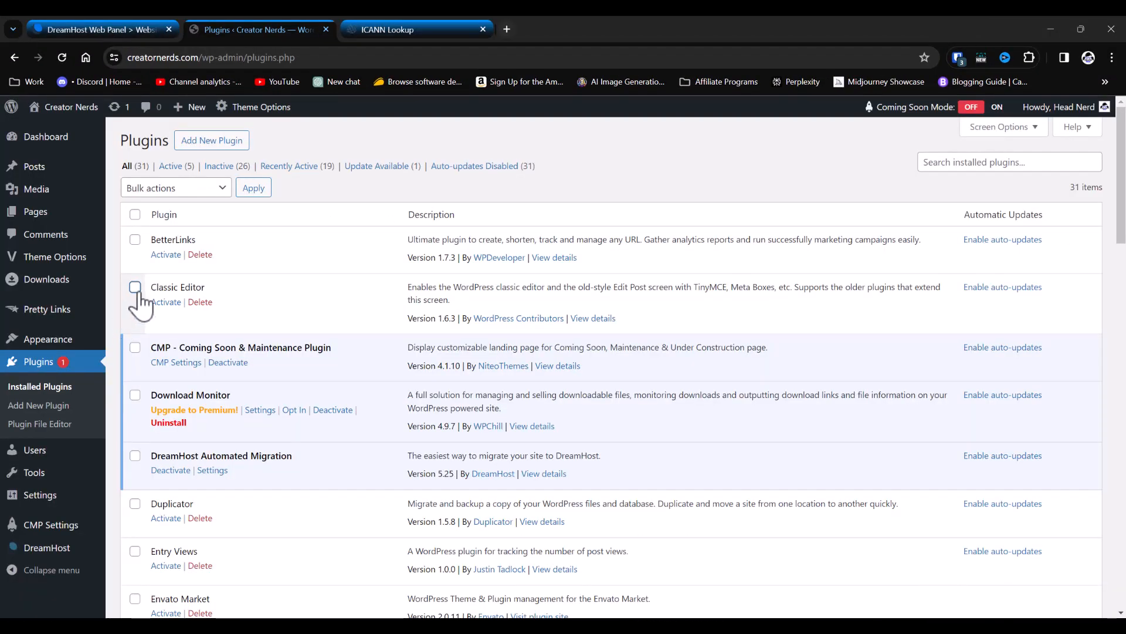
Step: Deactivate and delete the DreamHost Automated Migration plugin in WordPress
click(135, 286)
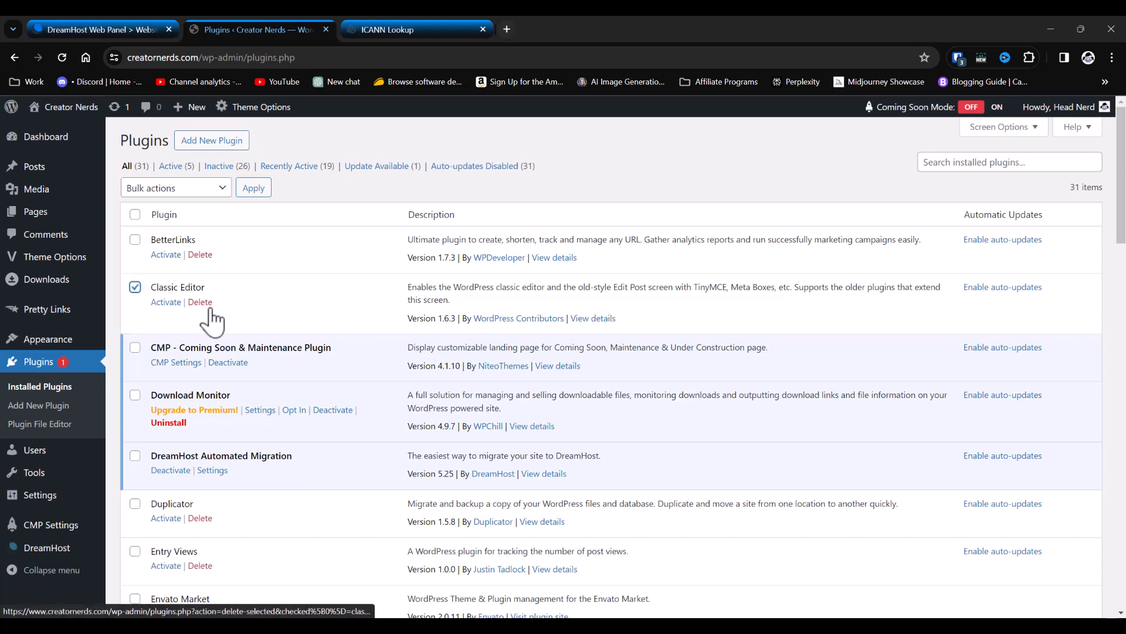
scroll(213, 316, down, 2)
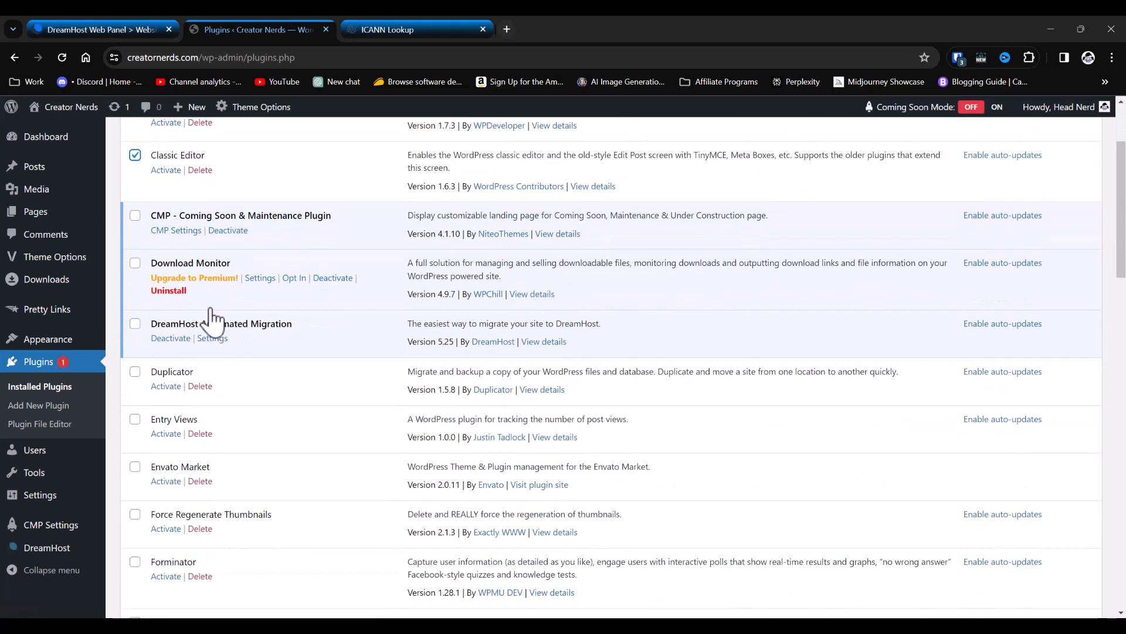
click(170, 338)
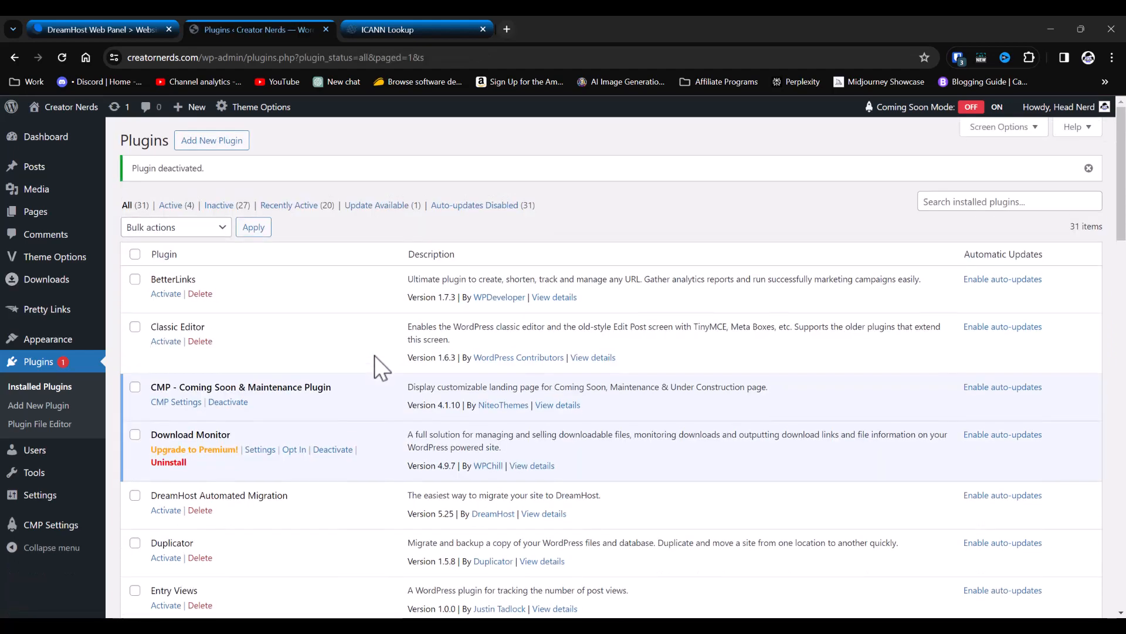
click(200, 510)
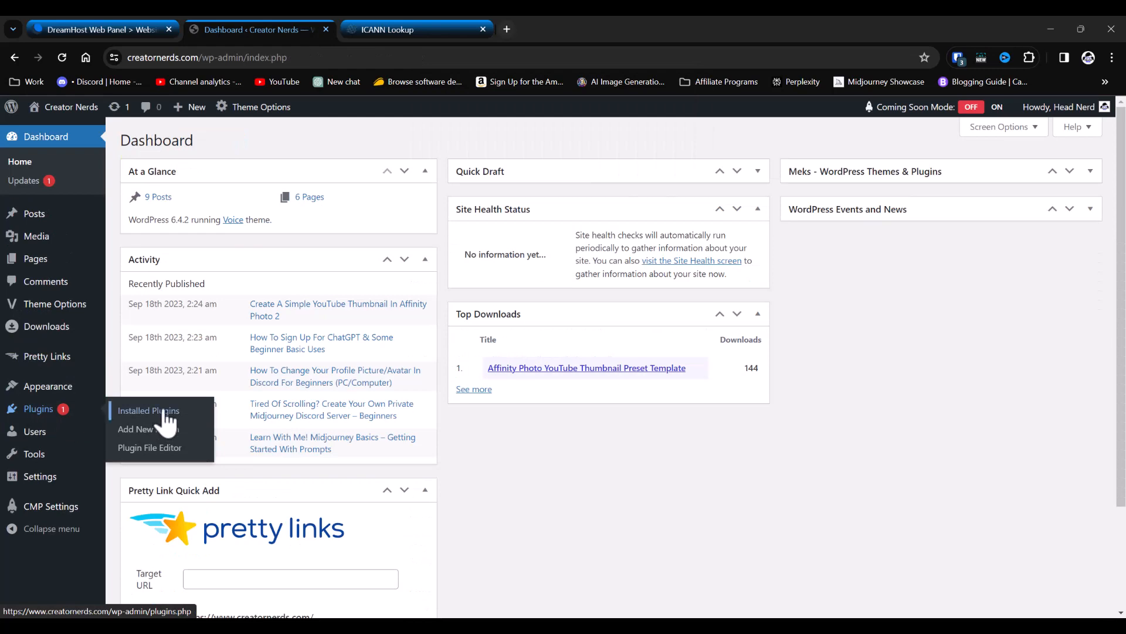
Step: Open the installed plugins list, select Classic Editor, and activate the WP-Optimize - Clean, Compress, Cache plugin
click(166, 412)
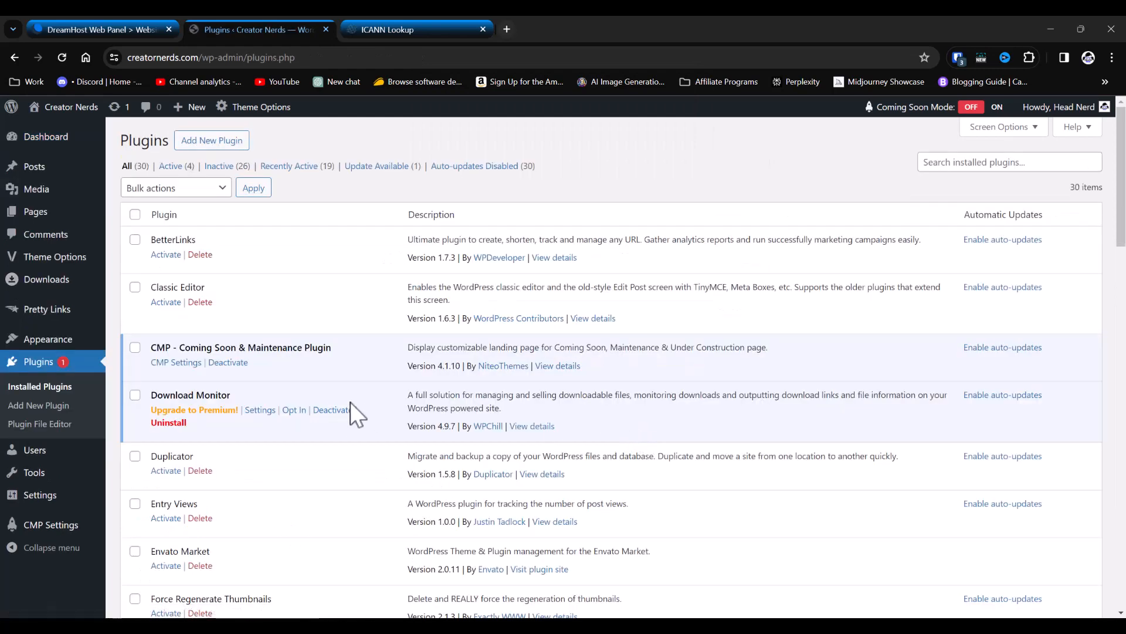
click(135, 288)
scroll(237, 329, down, 2)
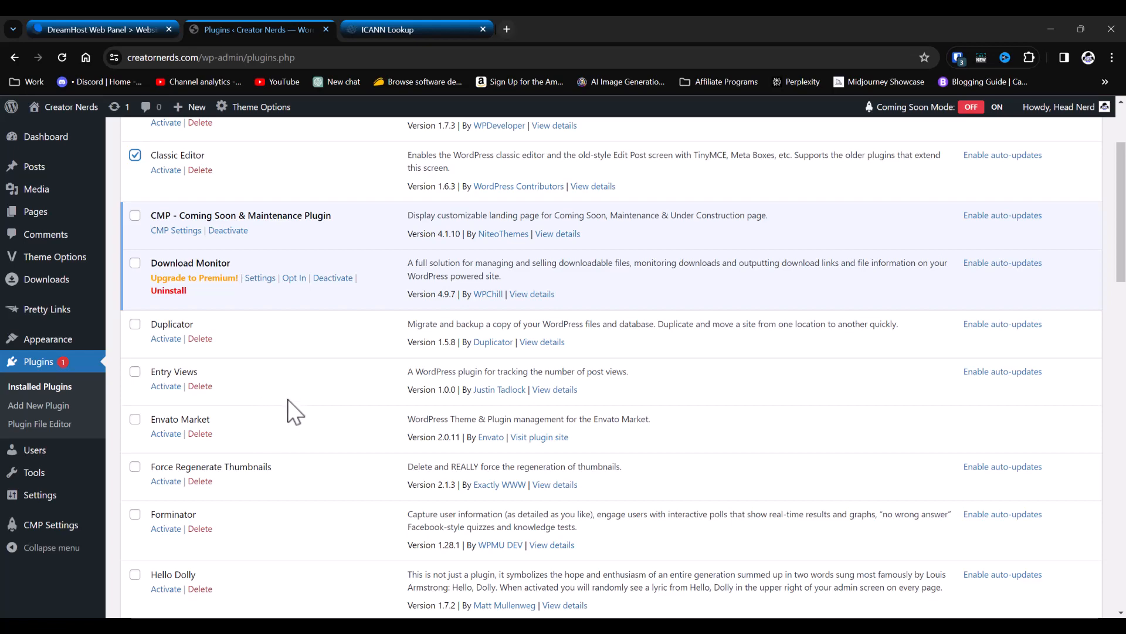
scroll(278, 423, down, 2)
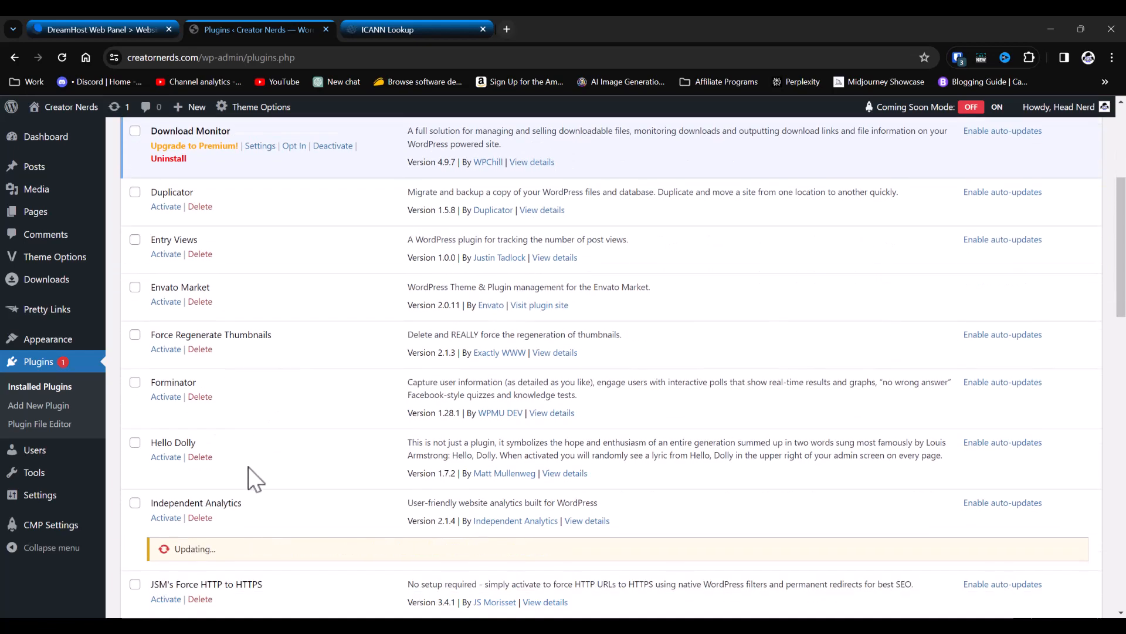
scroll(308, 451, down, 3)
scroll(308, 450, down, 6)
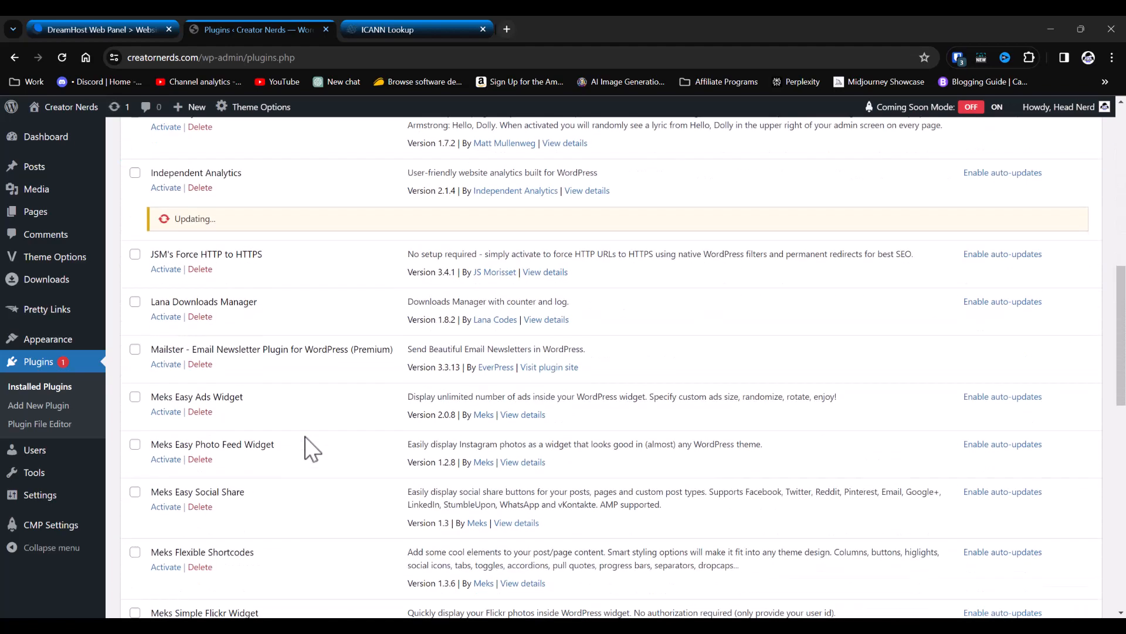
scroll(310, 449, down, 3)
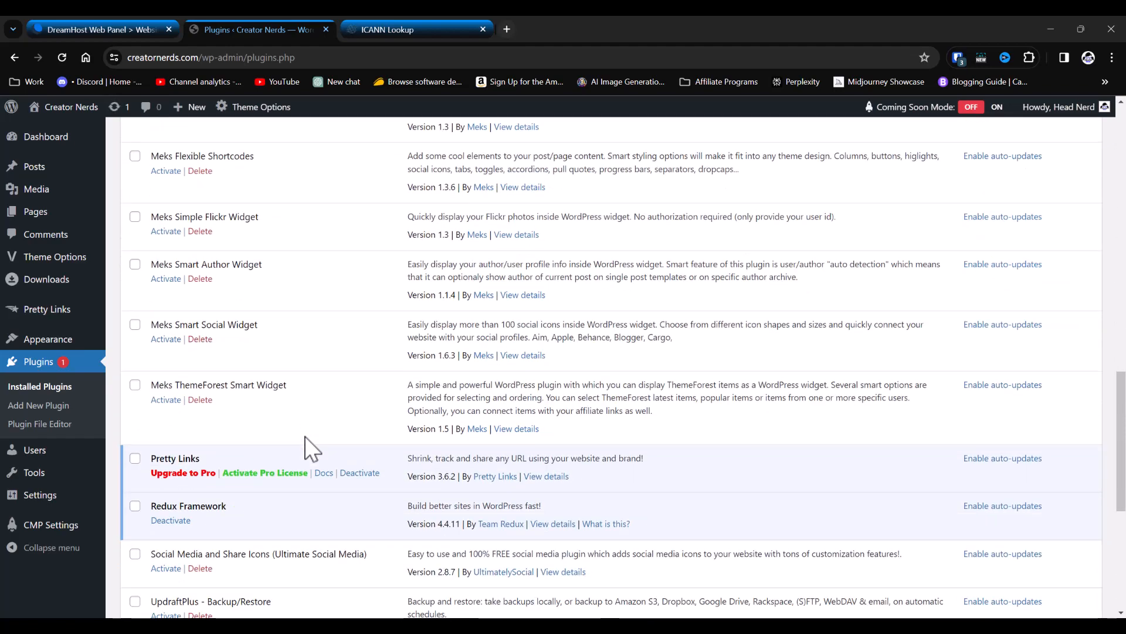
scroll(309, 449, down, 4)
scroll(309, 449, down, 2)
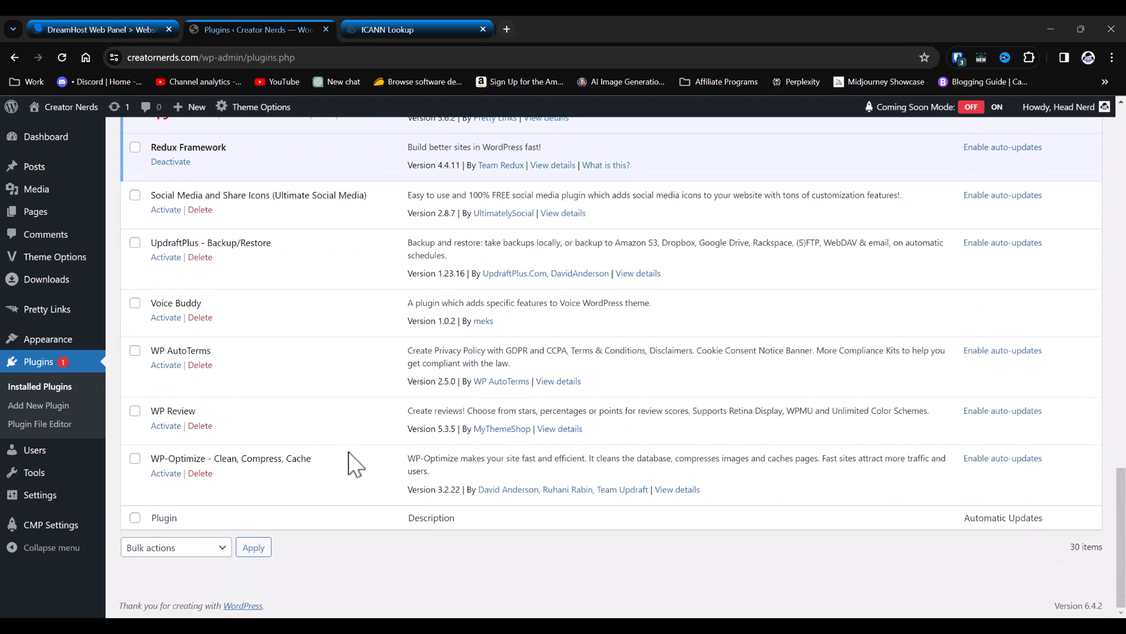
click(166, 473)
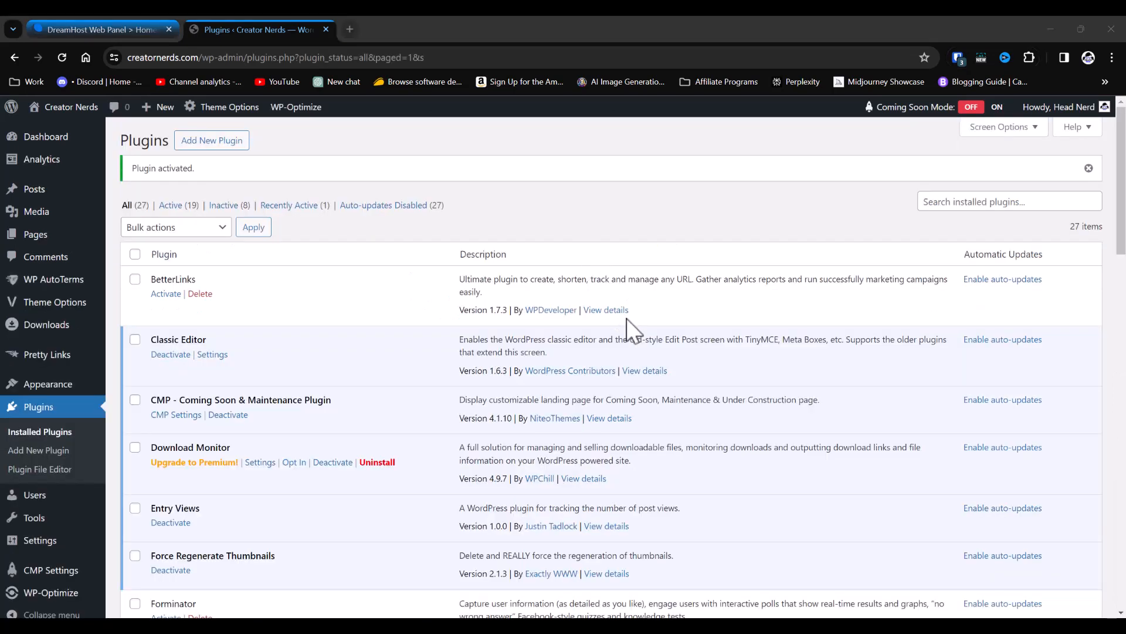
Step: Review the installed plugins and their activation status, and look through the live Creator Nerds homepage
scroll(667, 378, down, 3)
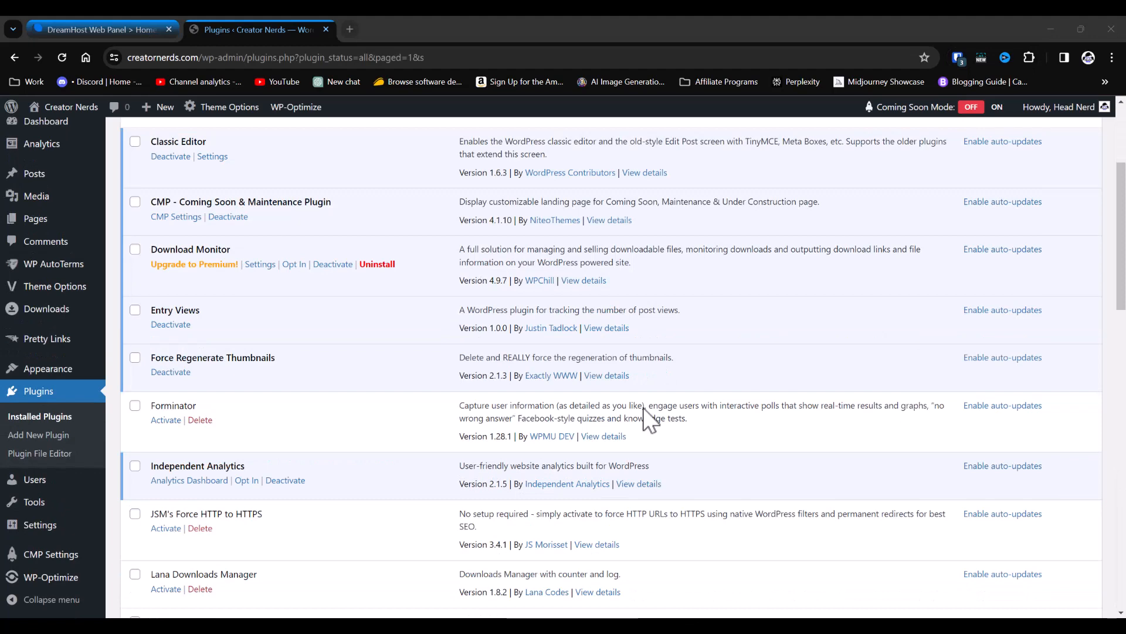
scroll(645, 419, down, 4)
scroll(624, 402, up, 7)
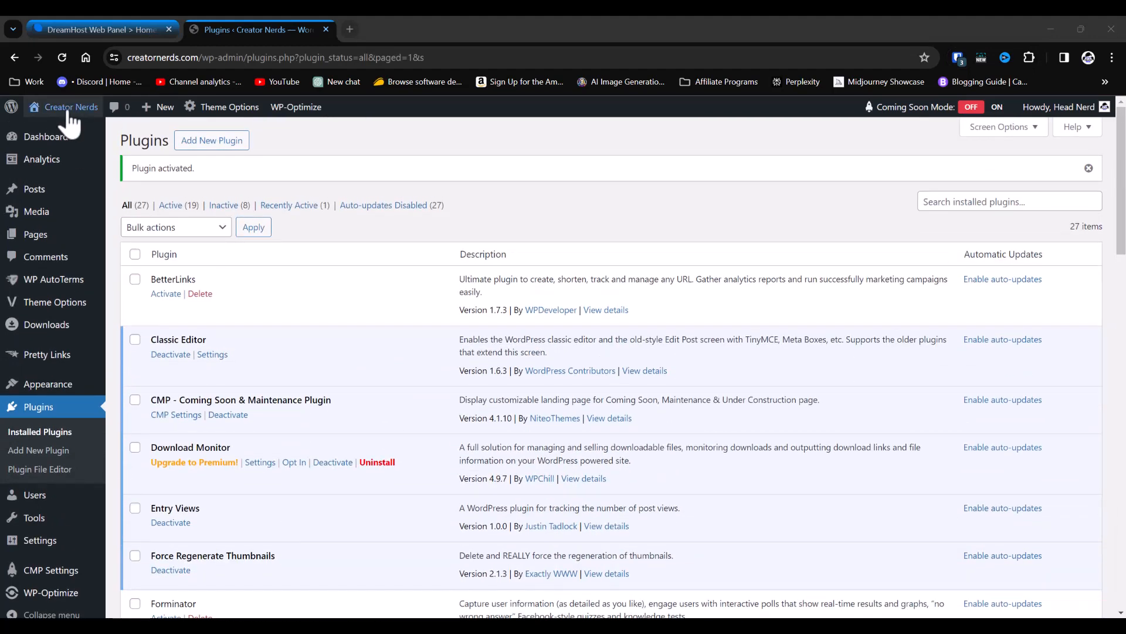
click(54, 129)
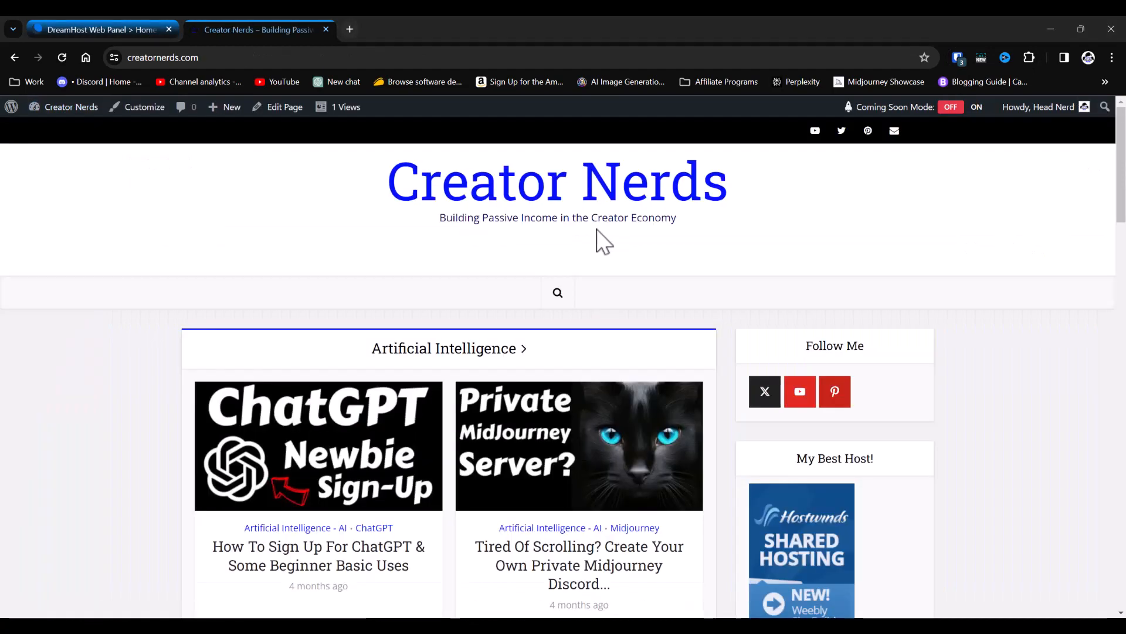
scroll(1112, 410, down, 4)
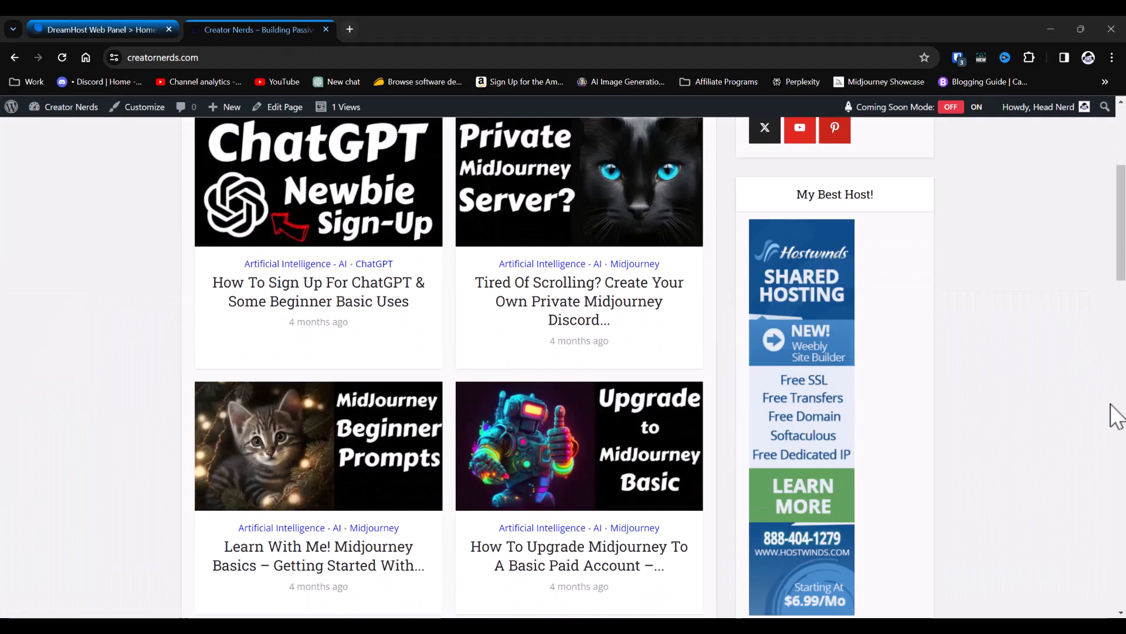
scroll(1115, 417, down, 15)
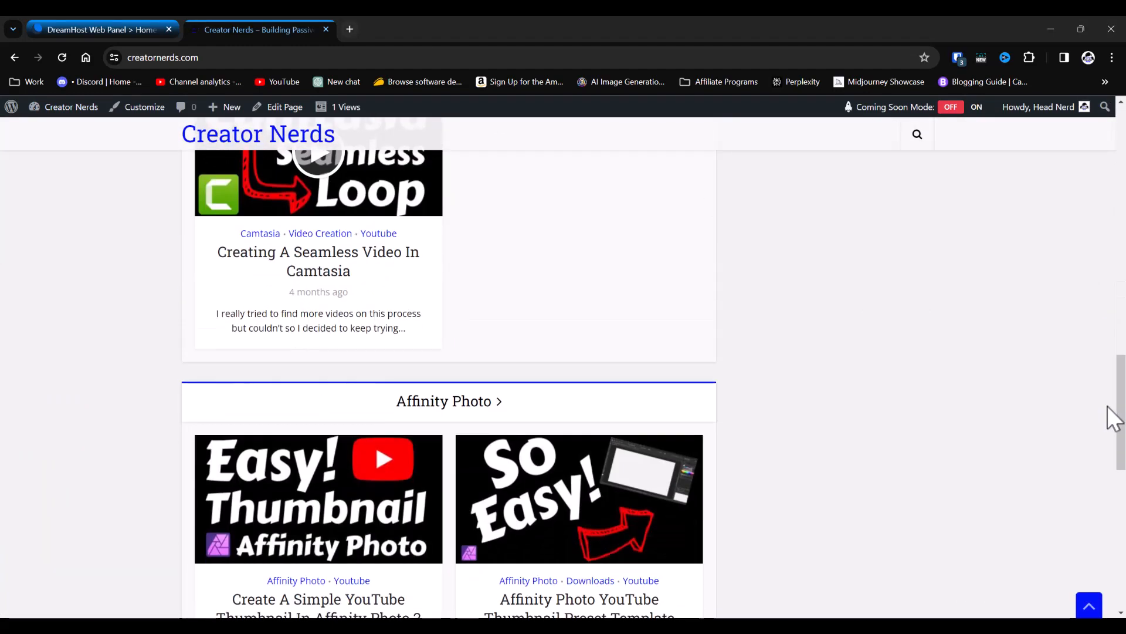
scroll(1109, 414, down, 4)
scroll(1094, 415, up, 5)
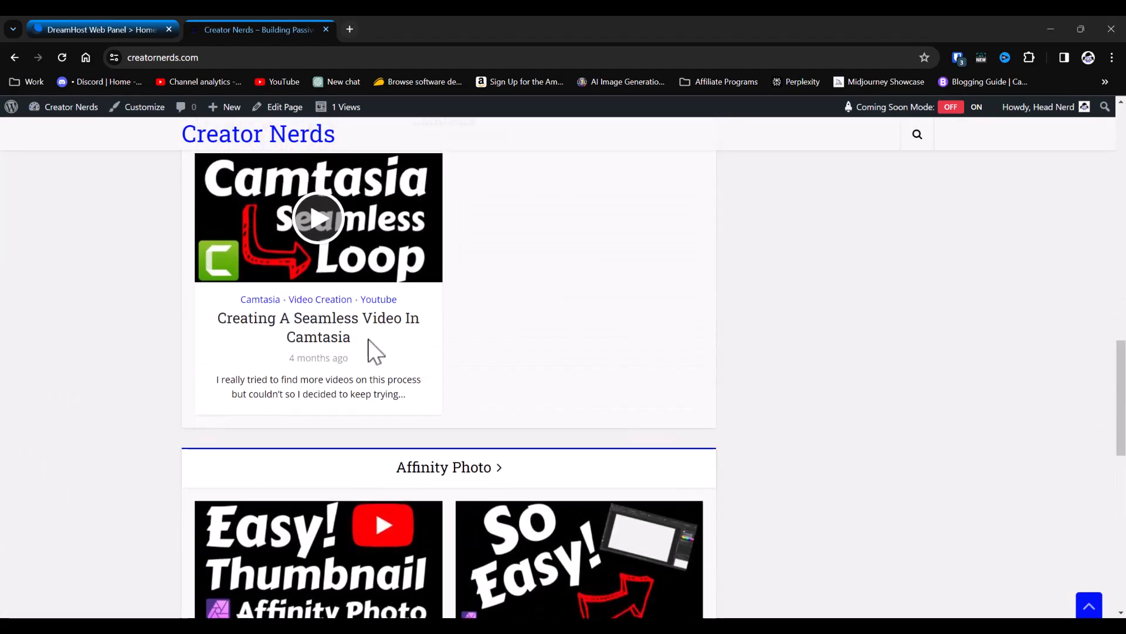
Step: Open the post "Creating A Seamless Video In Camtasia" and check its video, share links, related posts and comment section
click(323, 330)
scroll(997, 378, down, 8)
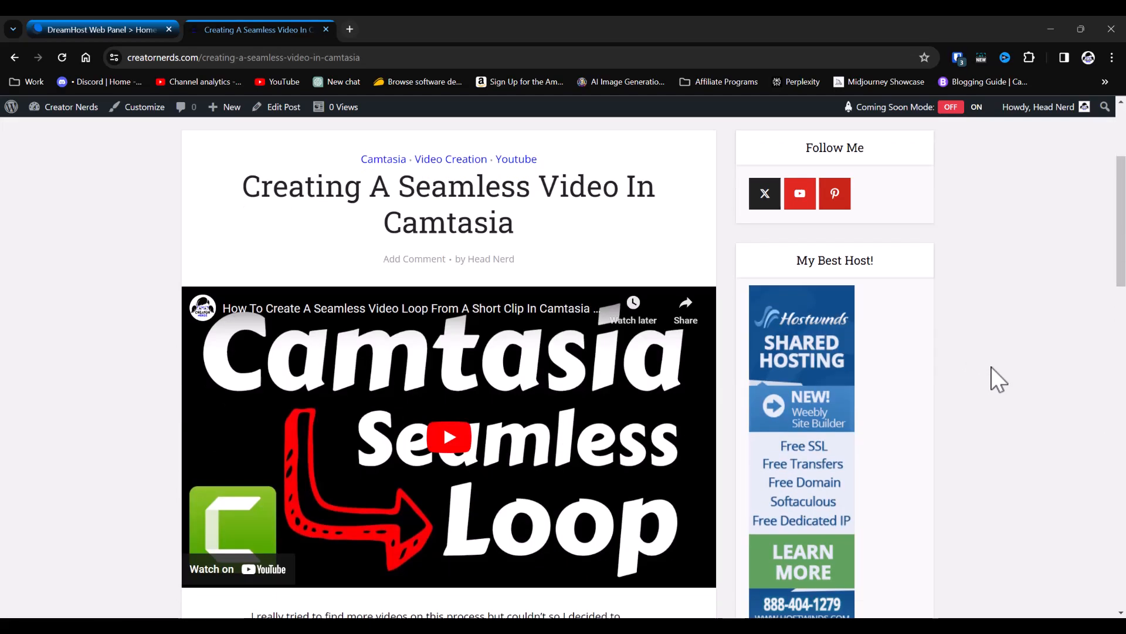
scroll(999, 380, down, 4)
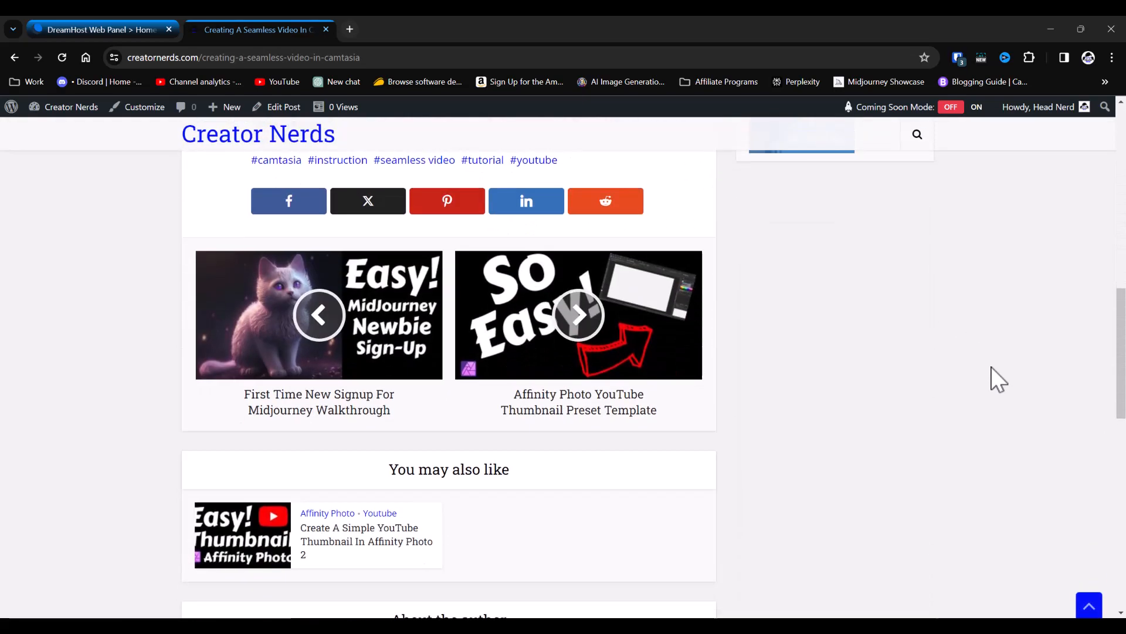
scroll(999, 380, down, 8)
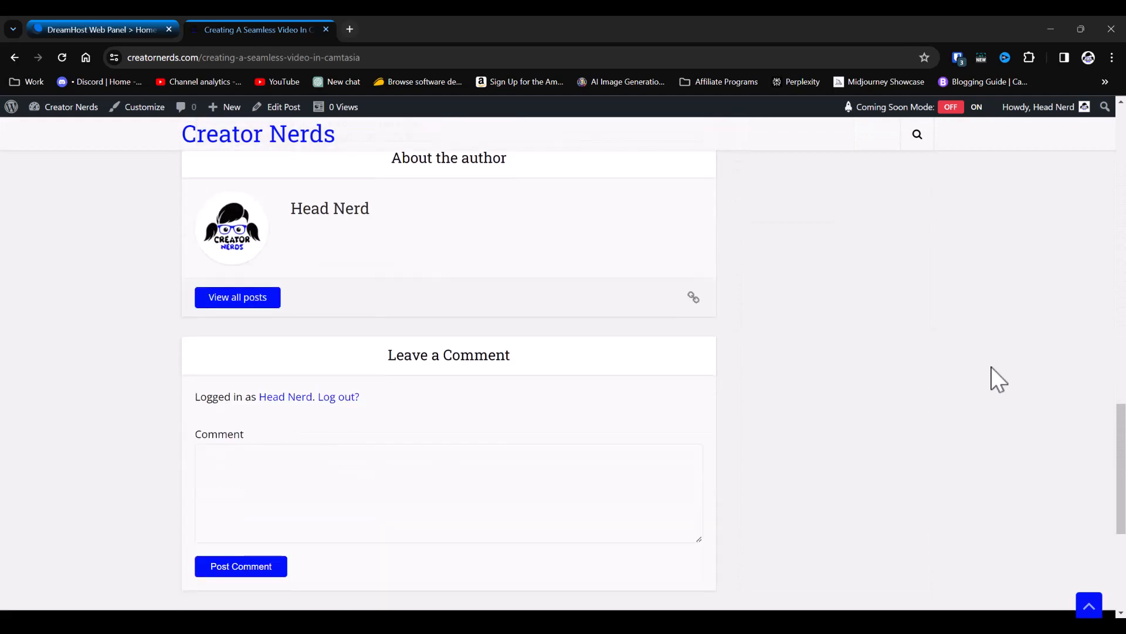
scroll(999, 380, down, 4)
scroll(999, 380, up, 20)
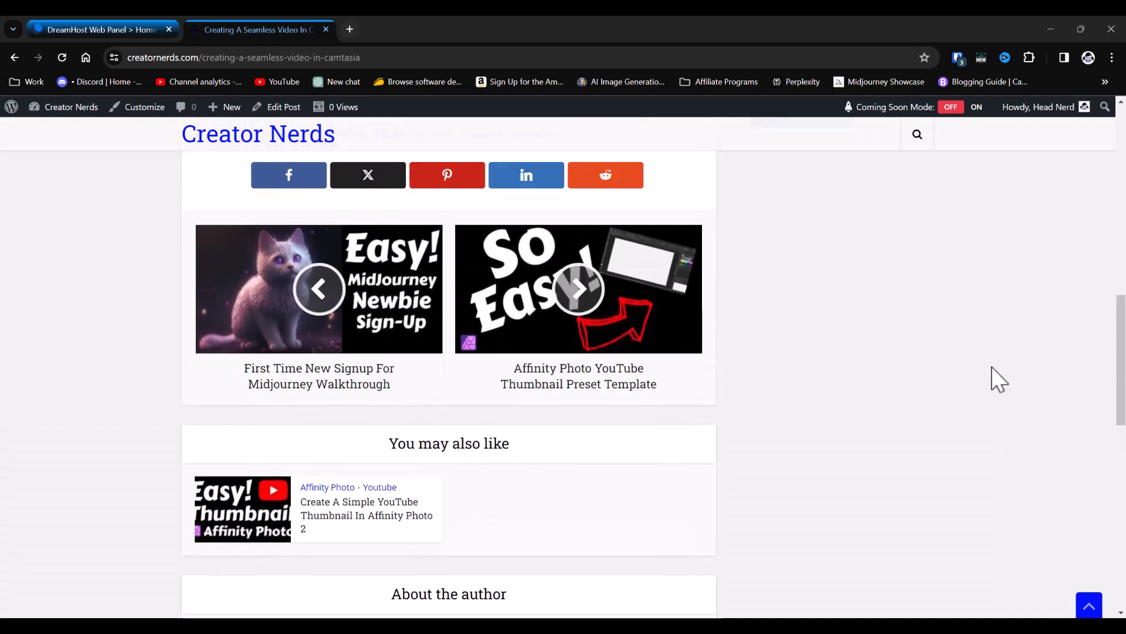
scroll(991, 367, up, 2)
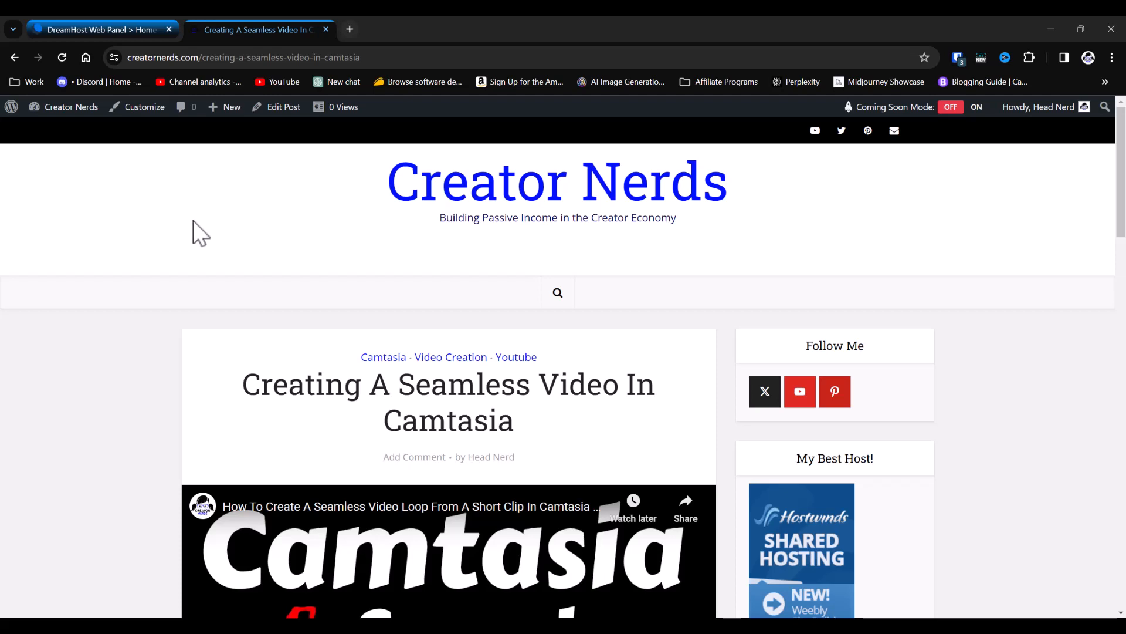
Step: Return to the Creator Nerds homepage and examine its category sections, thumbnails and footer
click(482, 200)
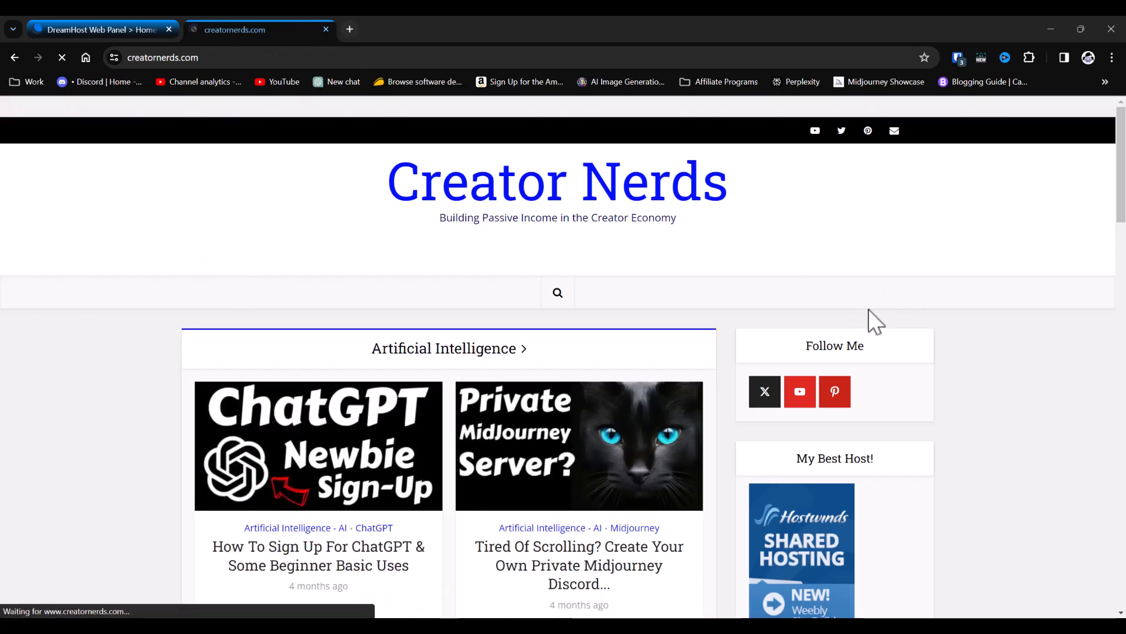
scroll(1037, 404, down, 8)
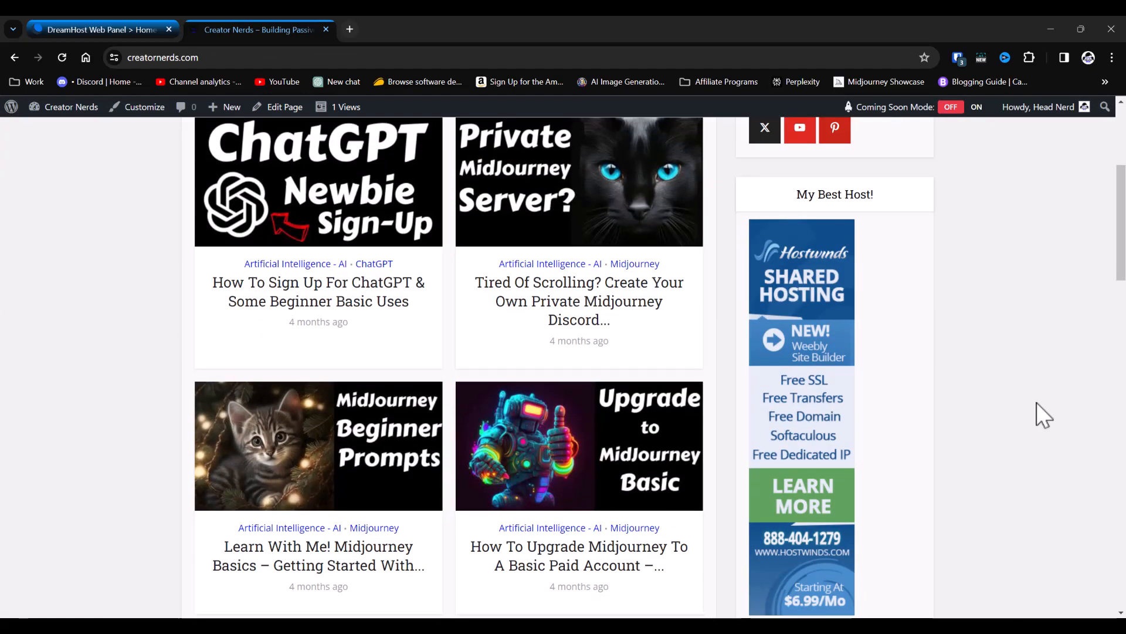
scroll(1037, 403, down, 14)
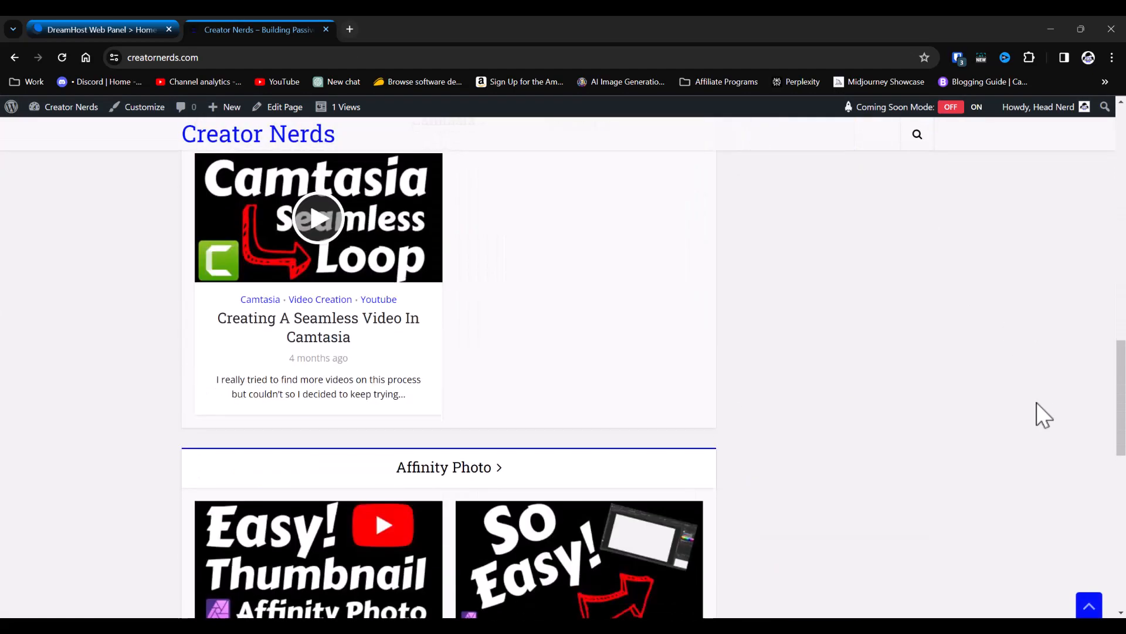
scroll(1037, 404, down, 5)
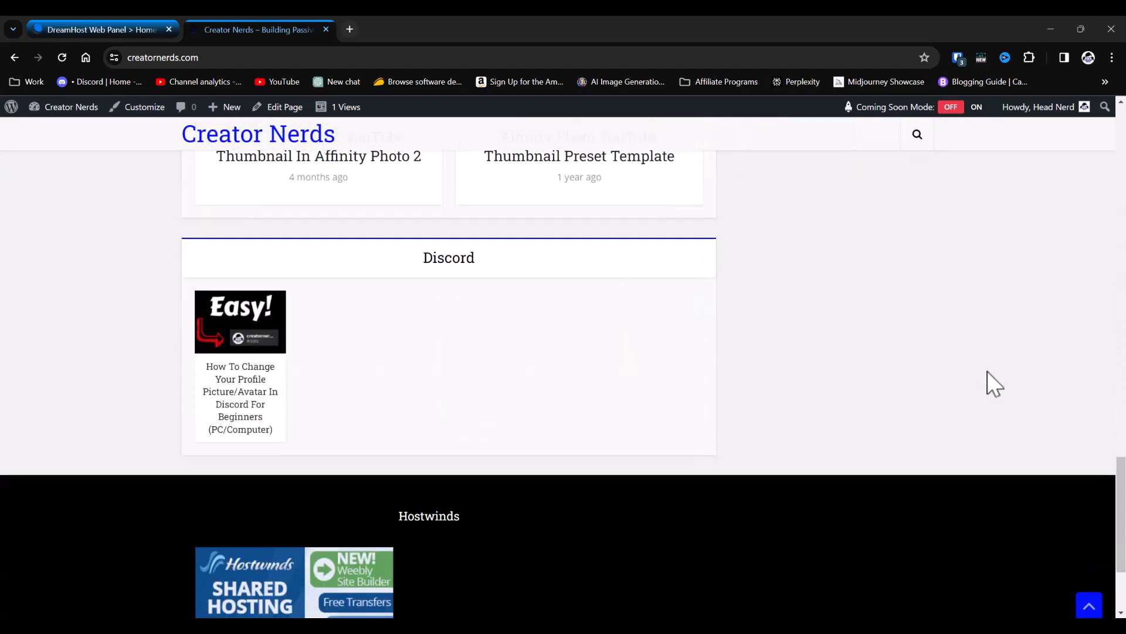
scroll(988, 391, up, 6)
scroll(987, 391, up, 15)
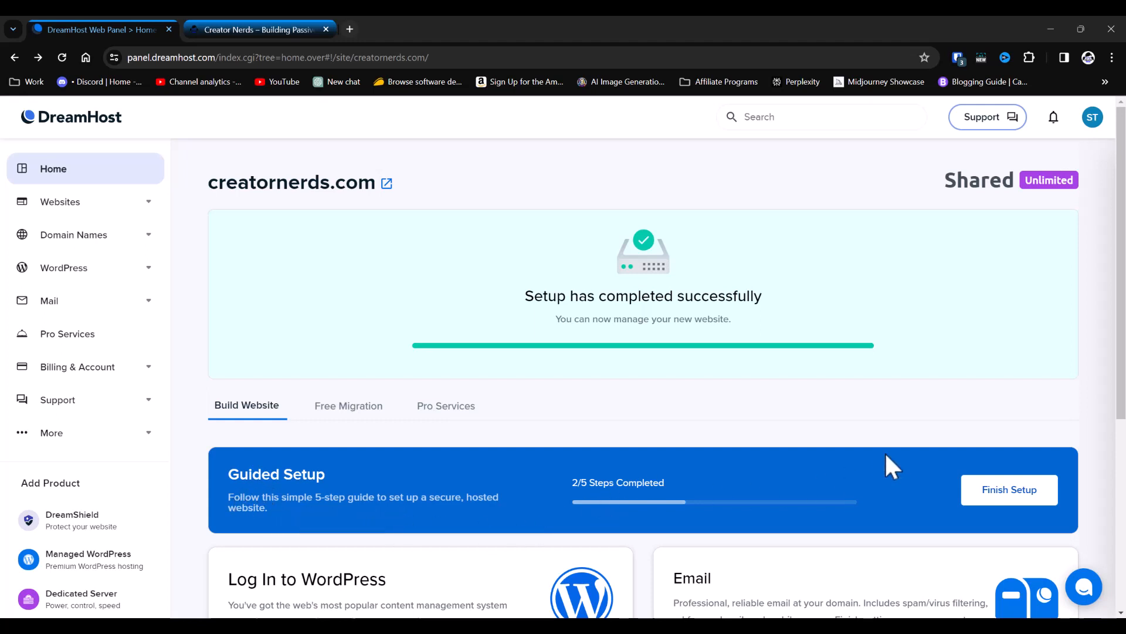
Step: Switch to the DreamHost panel, resume the guided setup of creatornerds.com and try to order a new secure certificate
scroll(852, 452, down, 2)
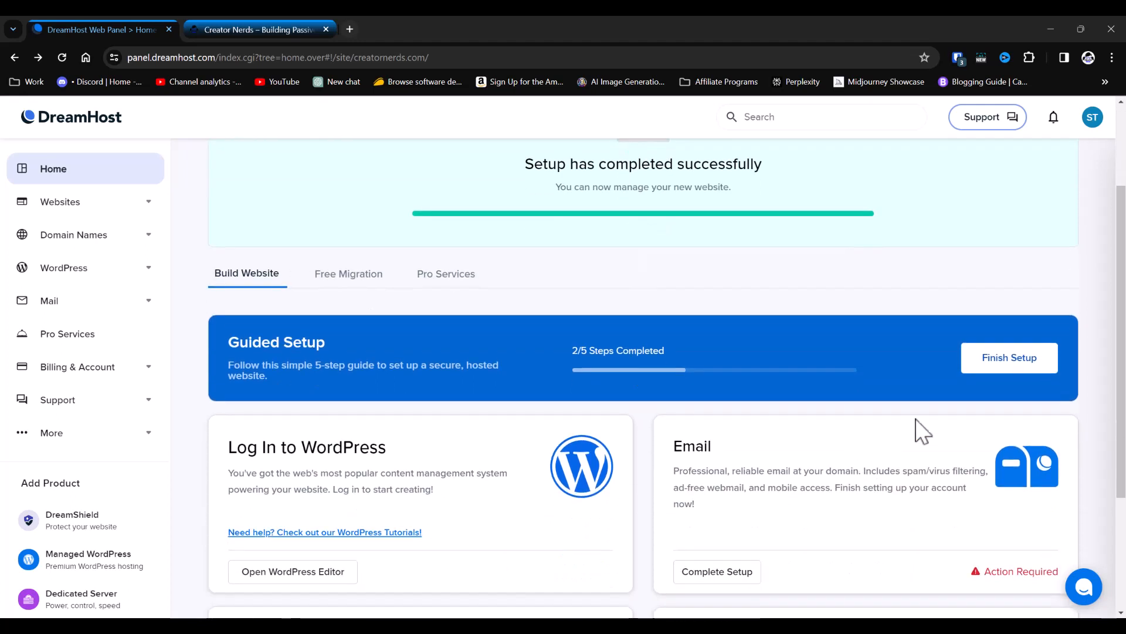
click(1006, 368)
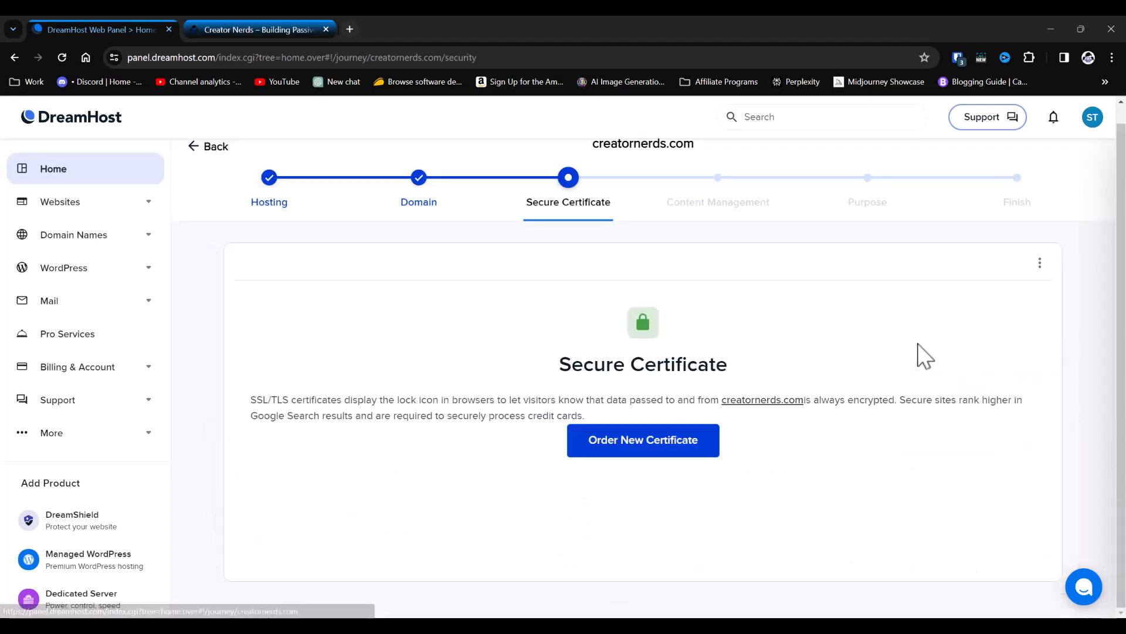
click(665, 463)
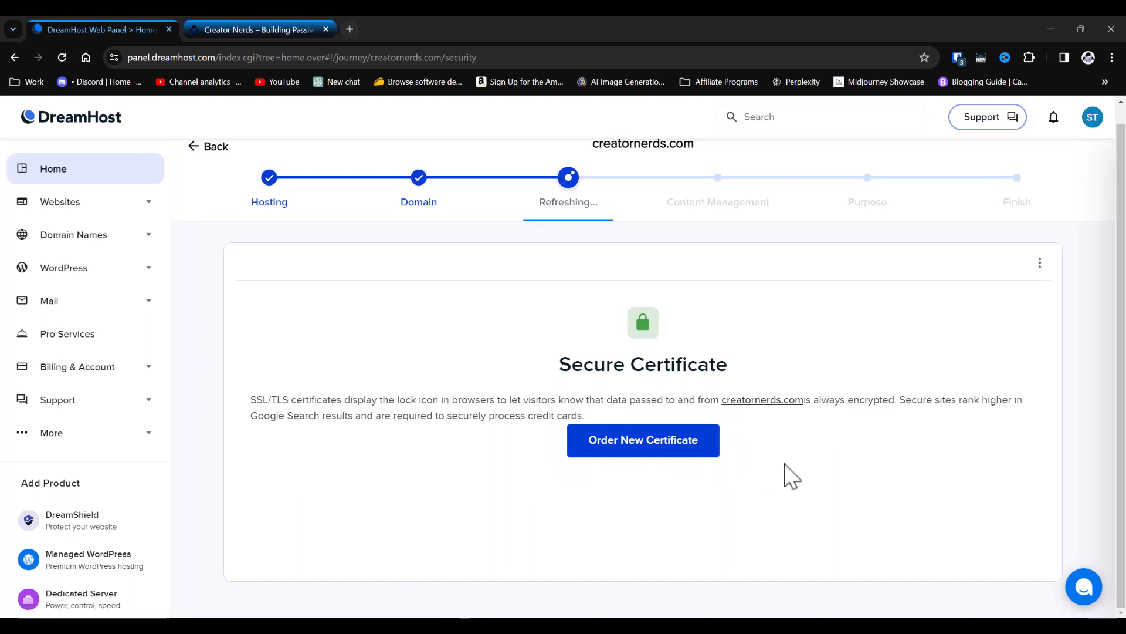
scroll(788, 341, up, 1)
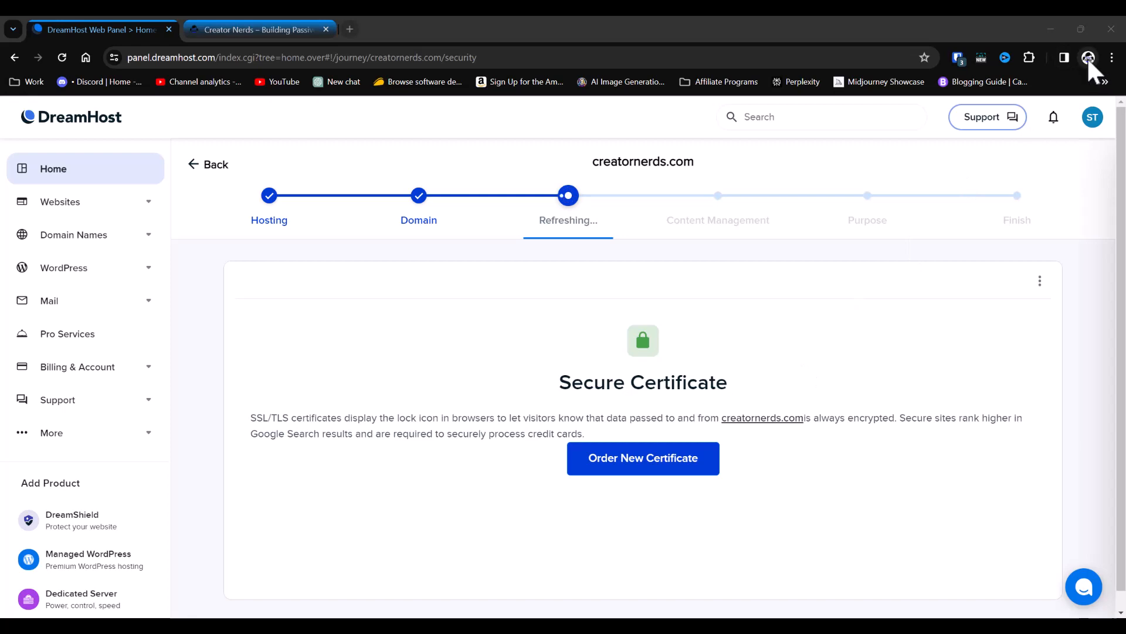
Step: Load creatornerds.com in a new Incognito window and check the site's connection security
click(1112, 57)
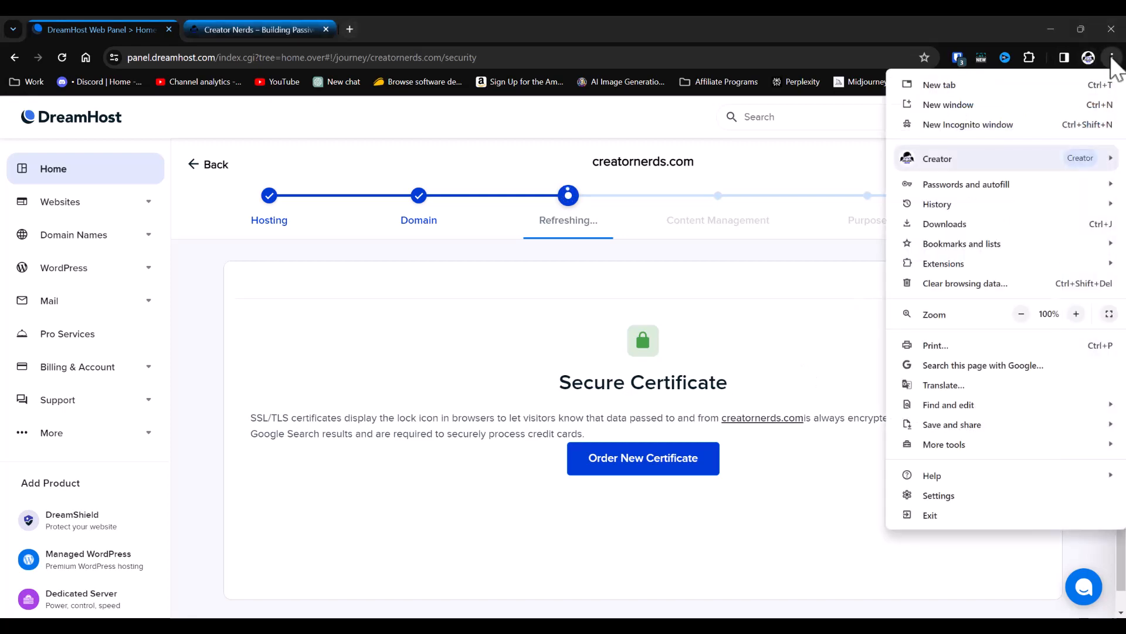
click(999, 125)
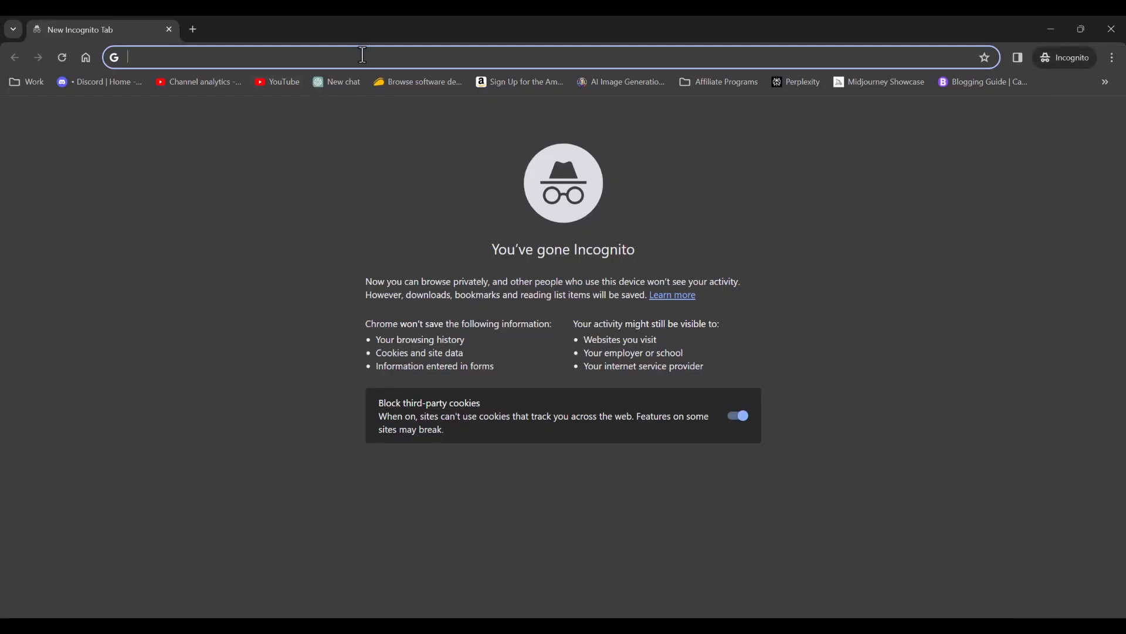
text(creatornerds.com)
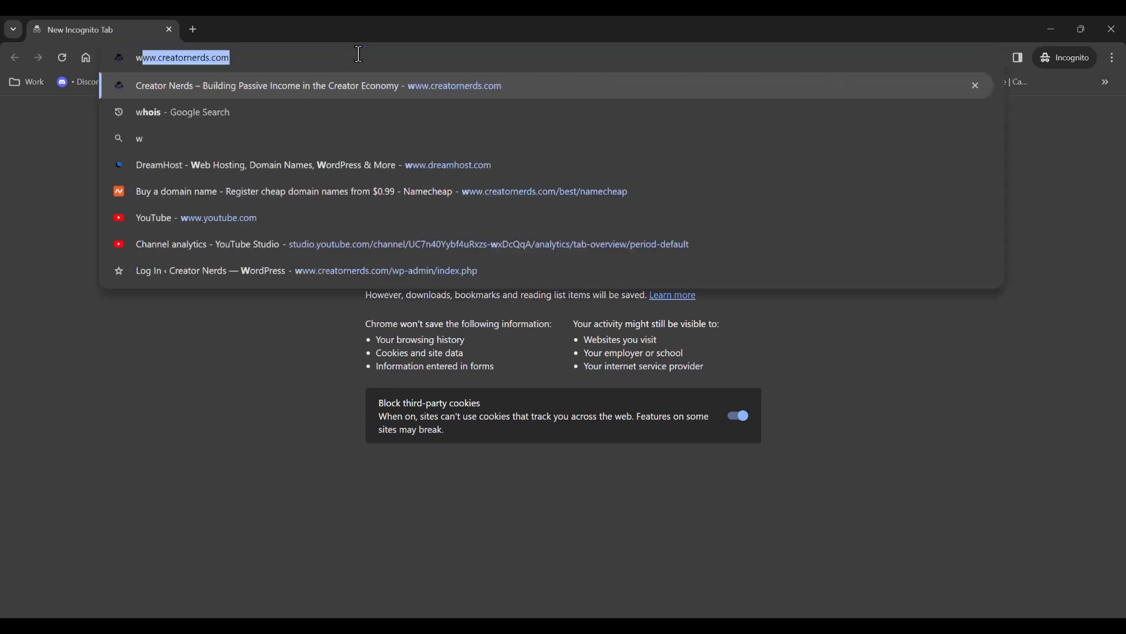
key(Return)
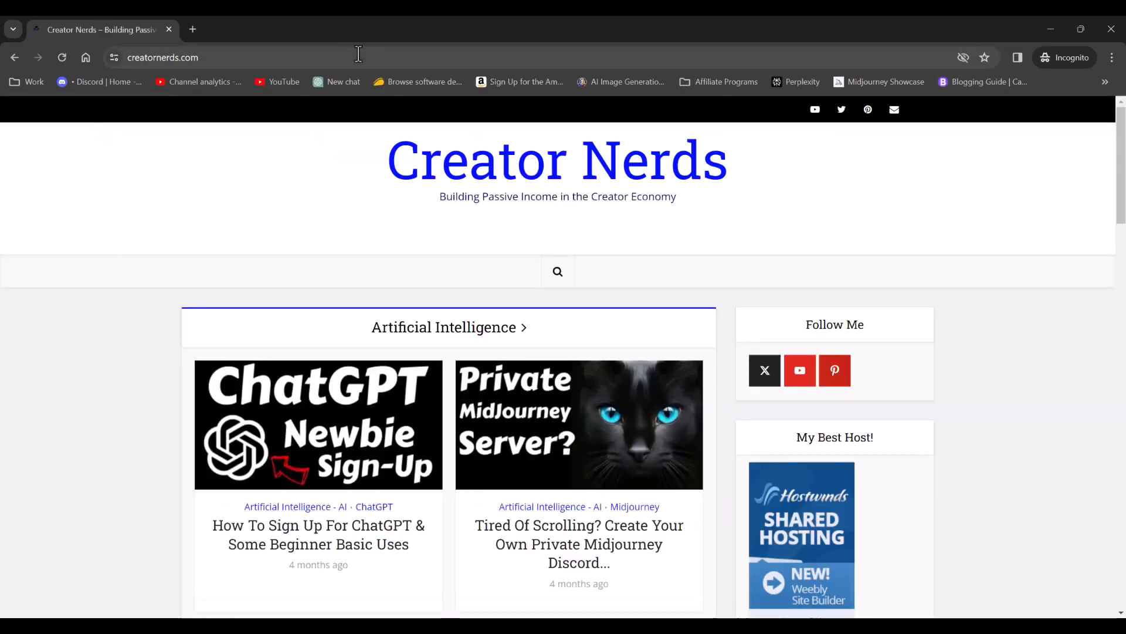
click(115, 57)
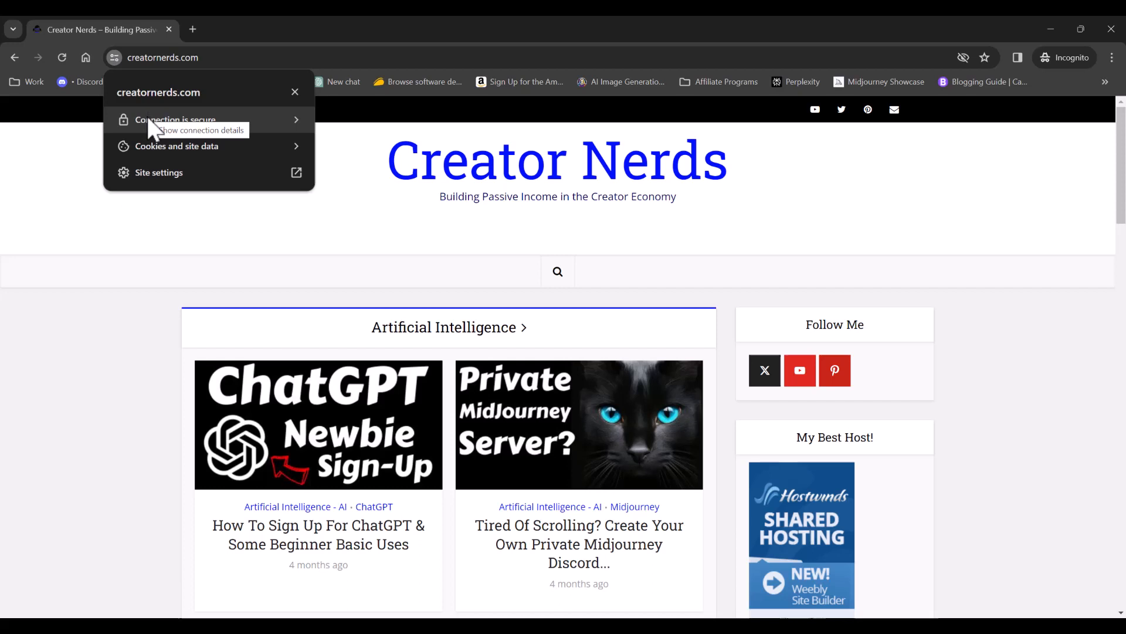
click(332, 263)
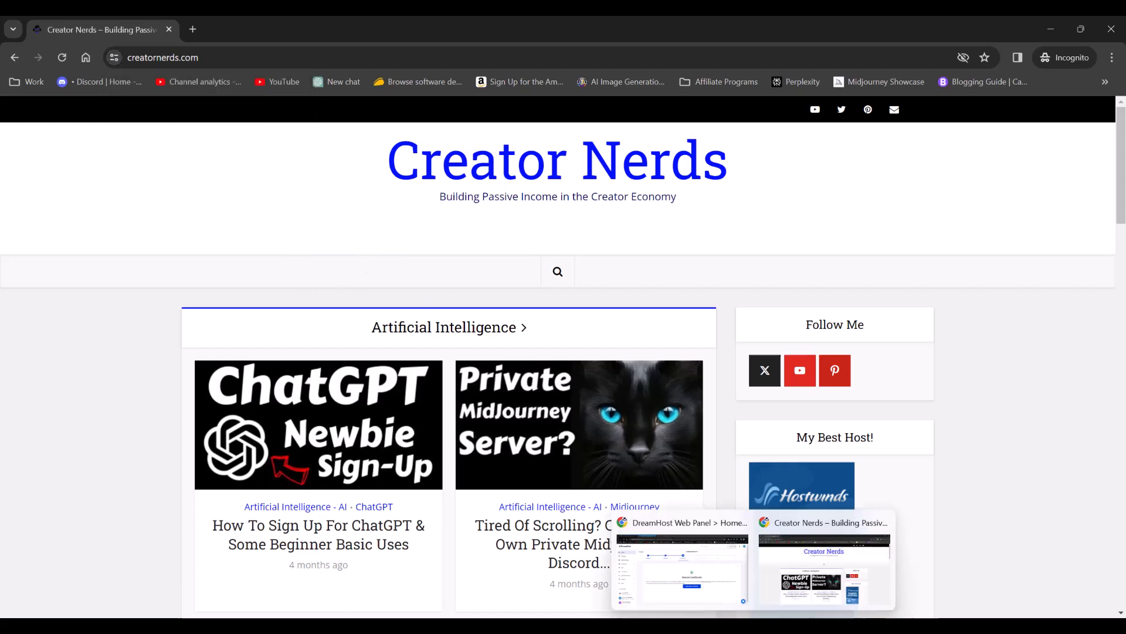
Step: Switch to the DreamHost panel and check creatornerds.com's SSL status and available management options in the list of managed websites
click(712, 583)
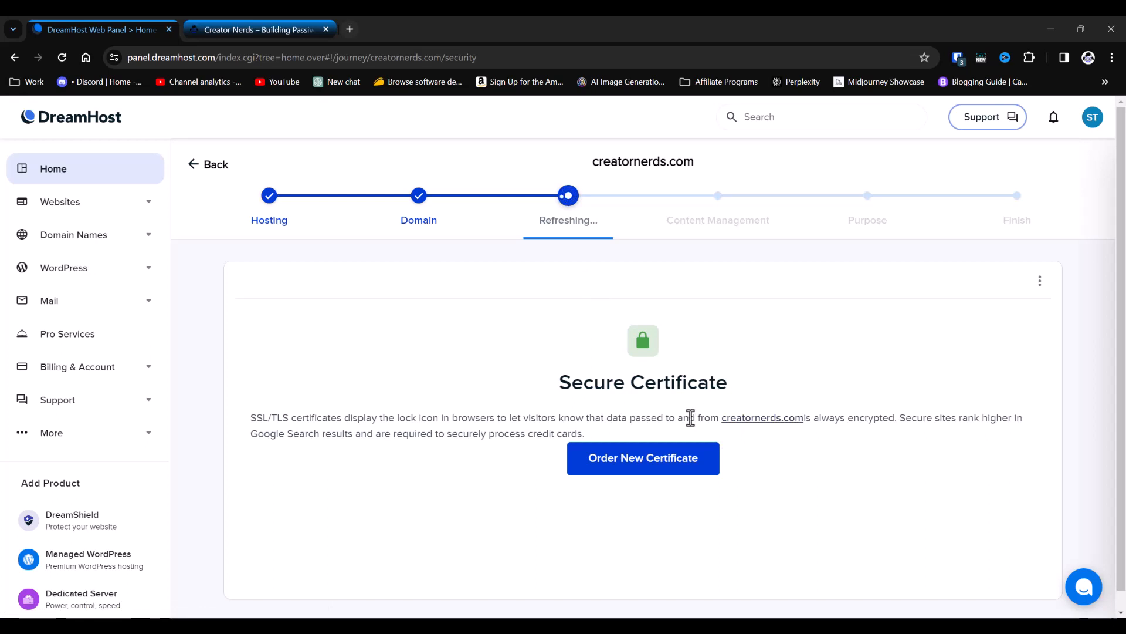
click(146, 205)
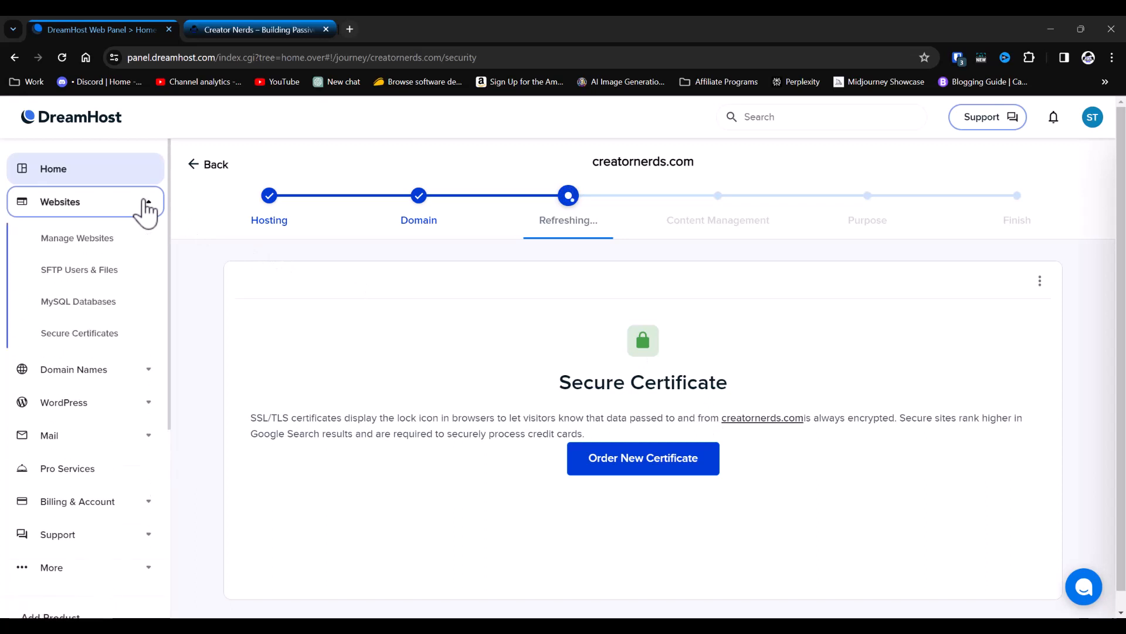
click(103, 247)
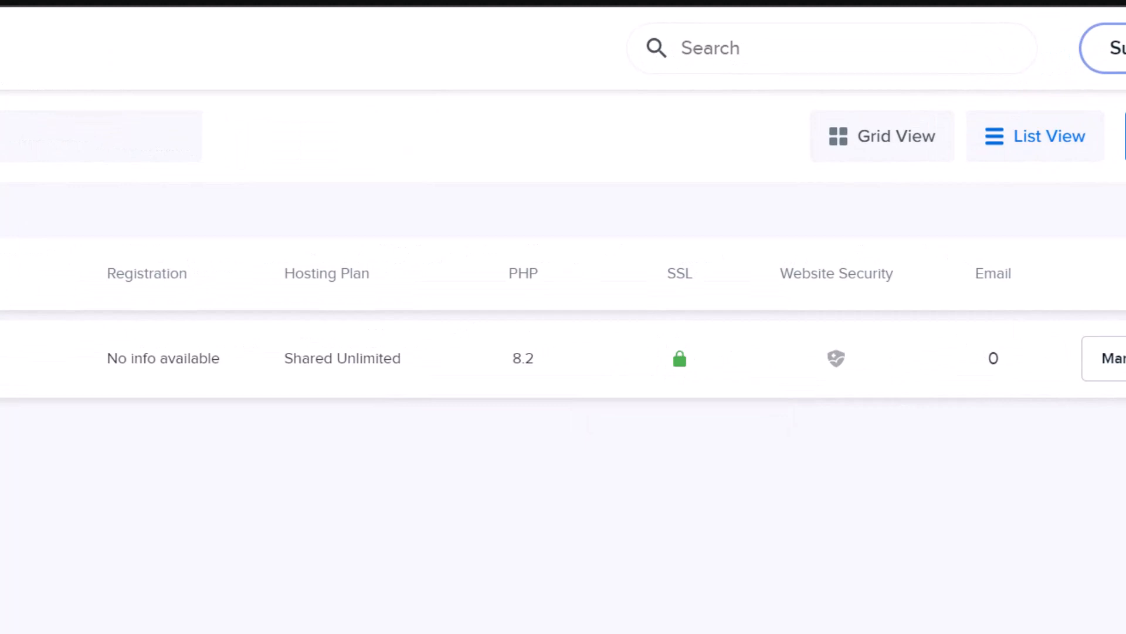
click(1082, 277)
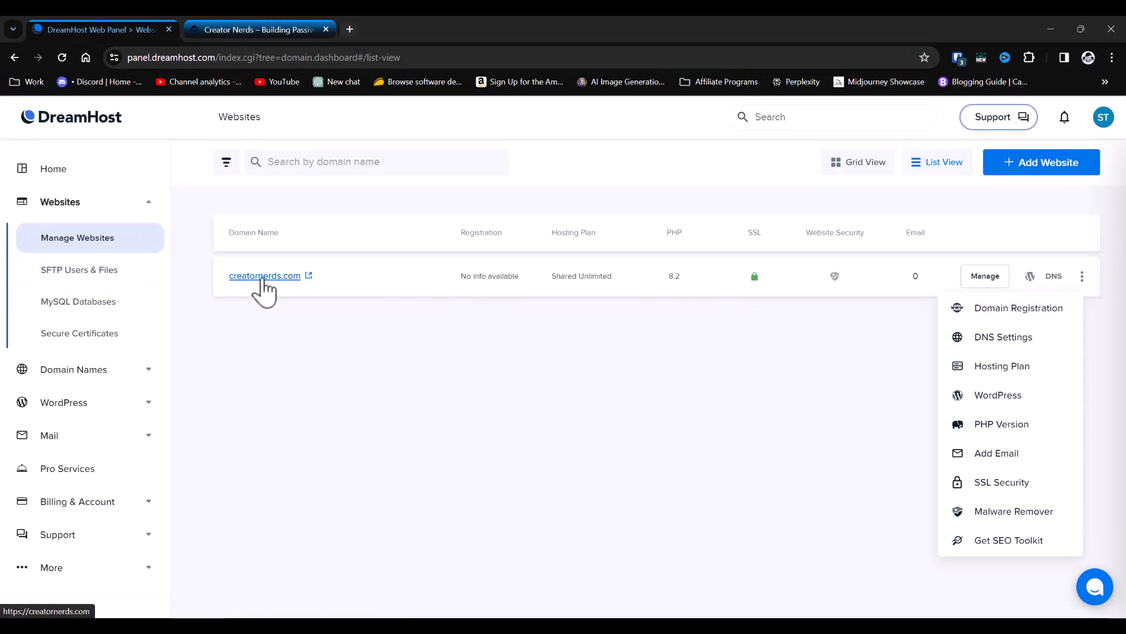
Step: Resume the guided setup of creatornerds.com, set the site's primary purpose to Content Monetization and advance to the Finish stage
click(54, 173)
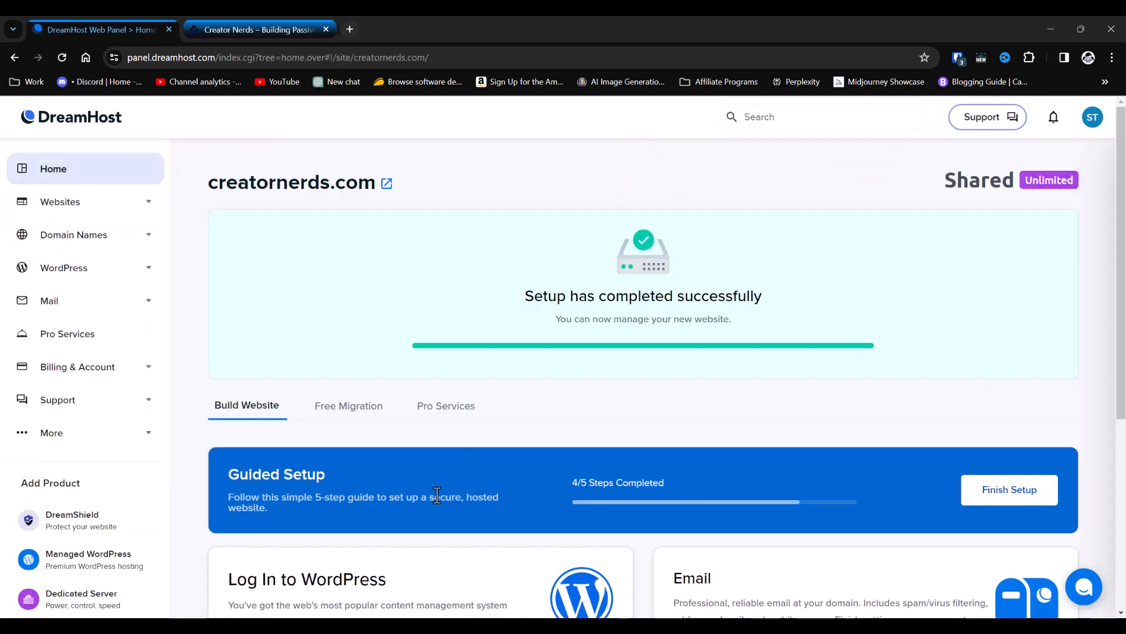
click(1001, 496)
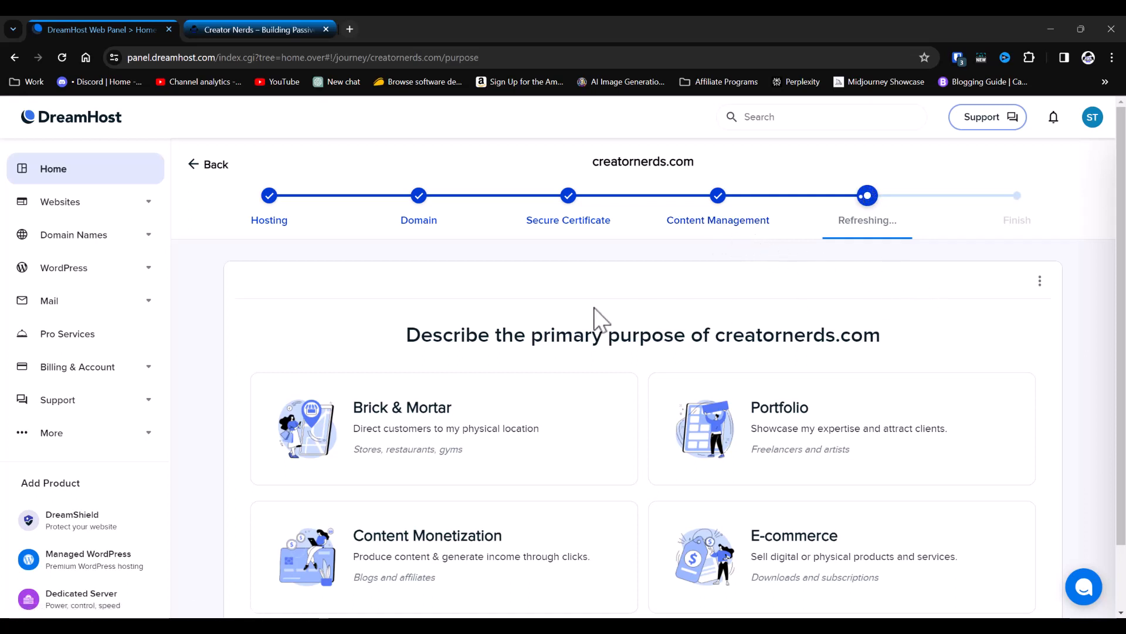
scroll(1059, 358, down, 1)
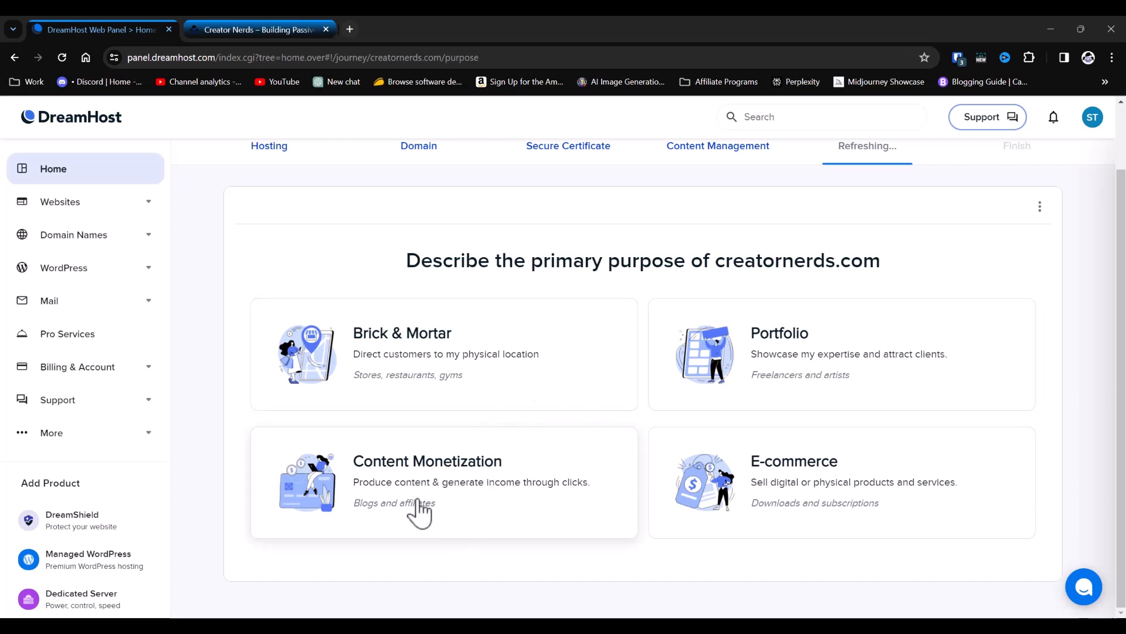
click(398, 483)
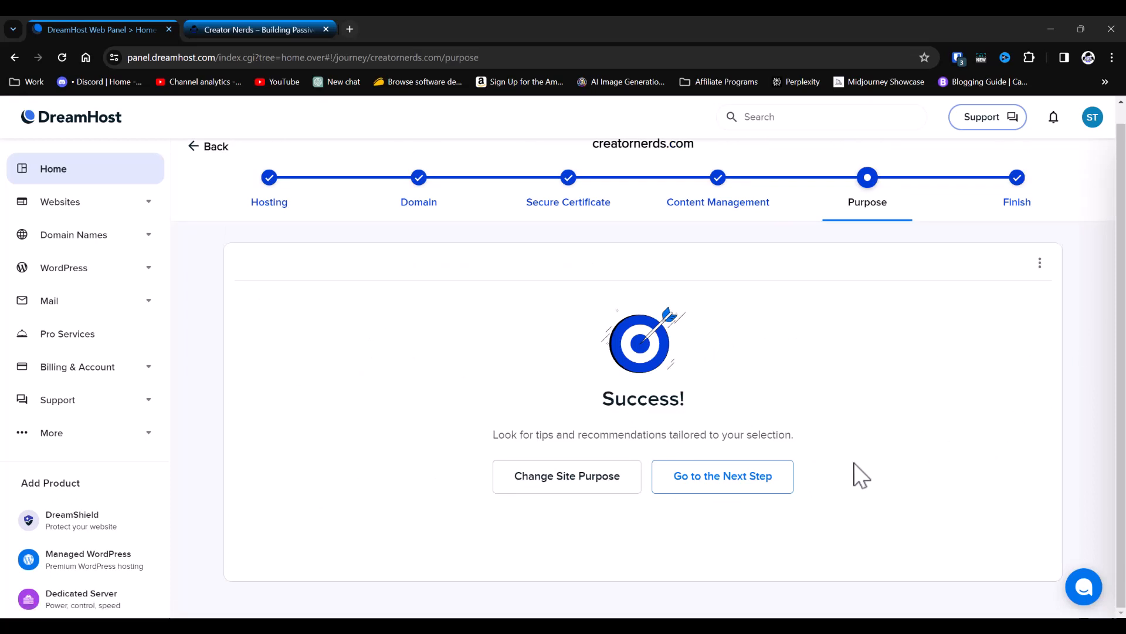
scroll(839, 486, up, 1)
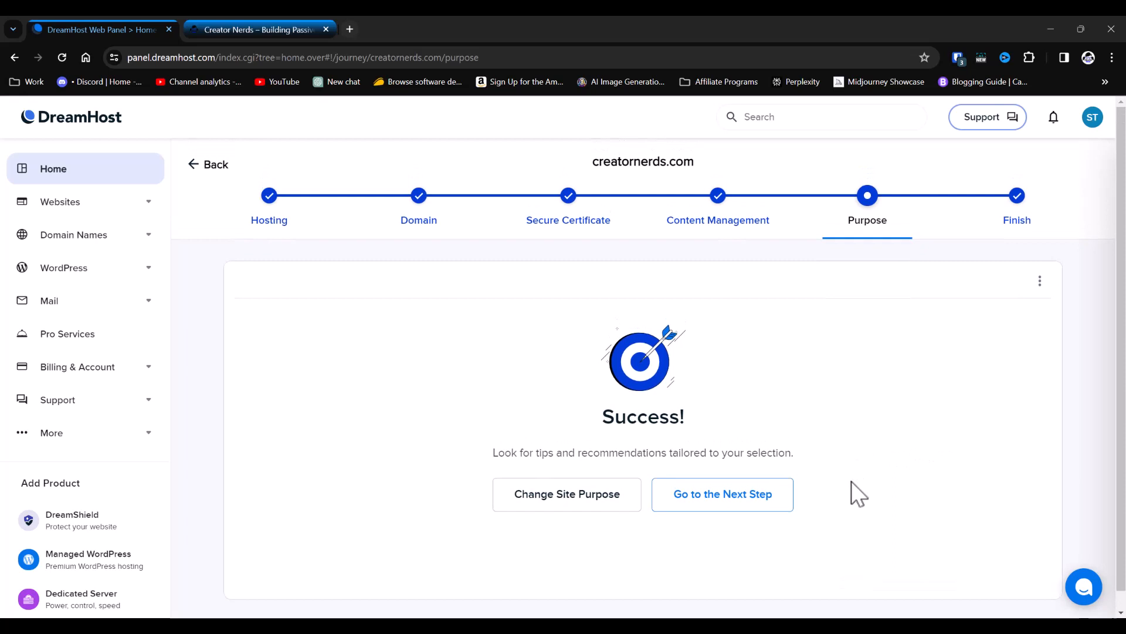
click(701, 499)
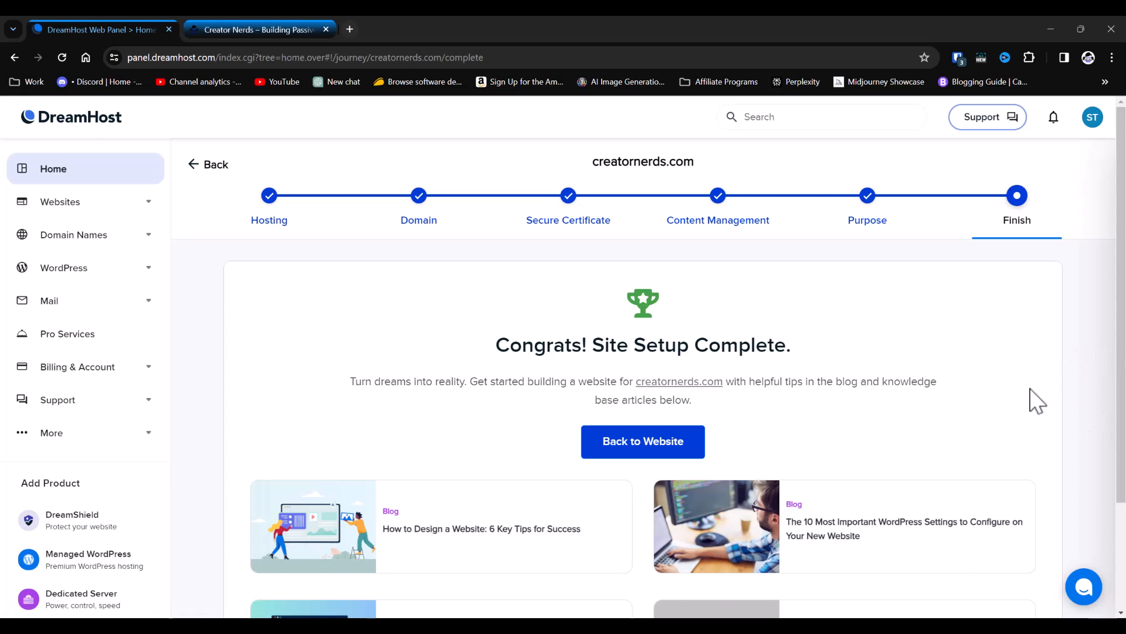
Step: Look over the suggested blog and knowledge base articles on the setup completion page, and return to the Creator Nerds homepage
scroll(1036, 401, down, 2)
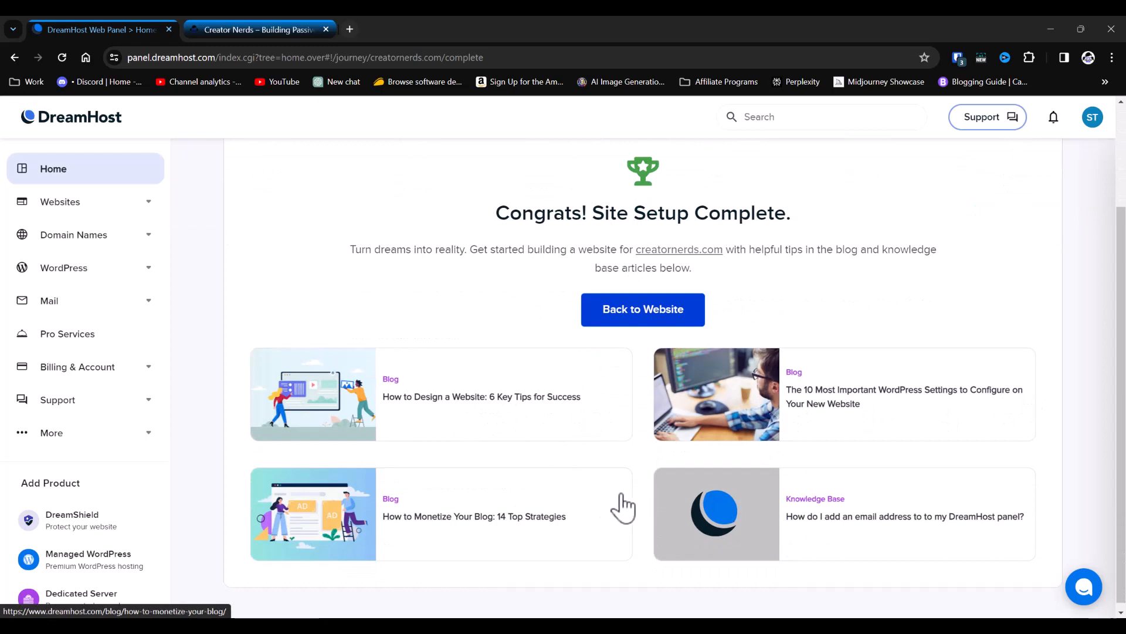
scroll(644, 502, up, 2)
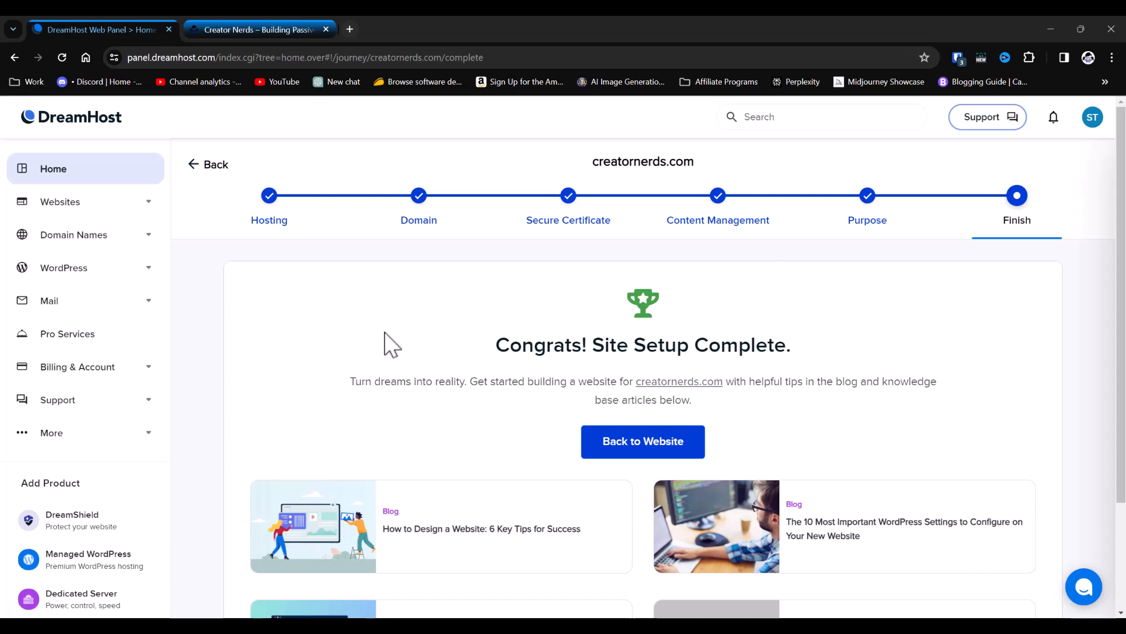
click(219, 30)
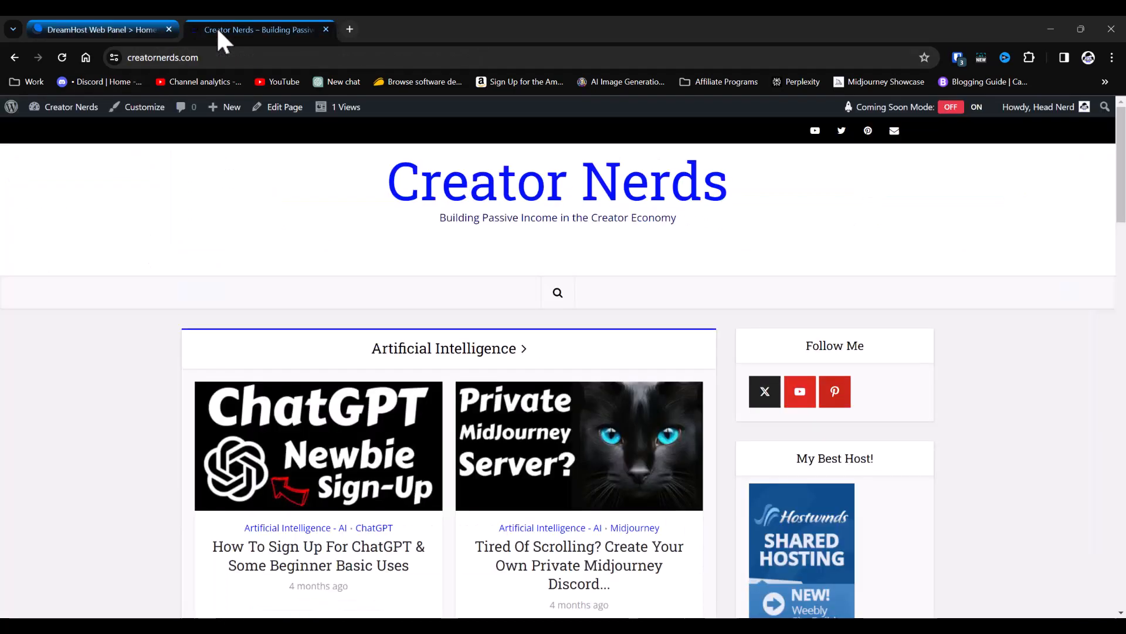